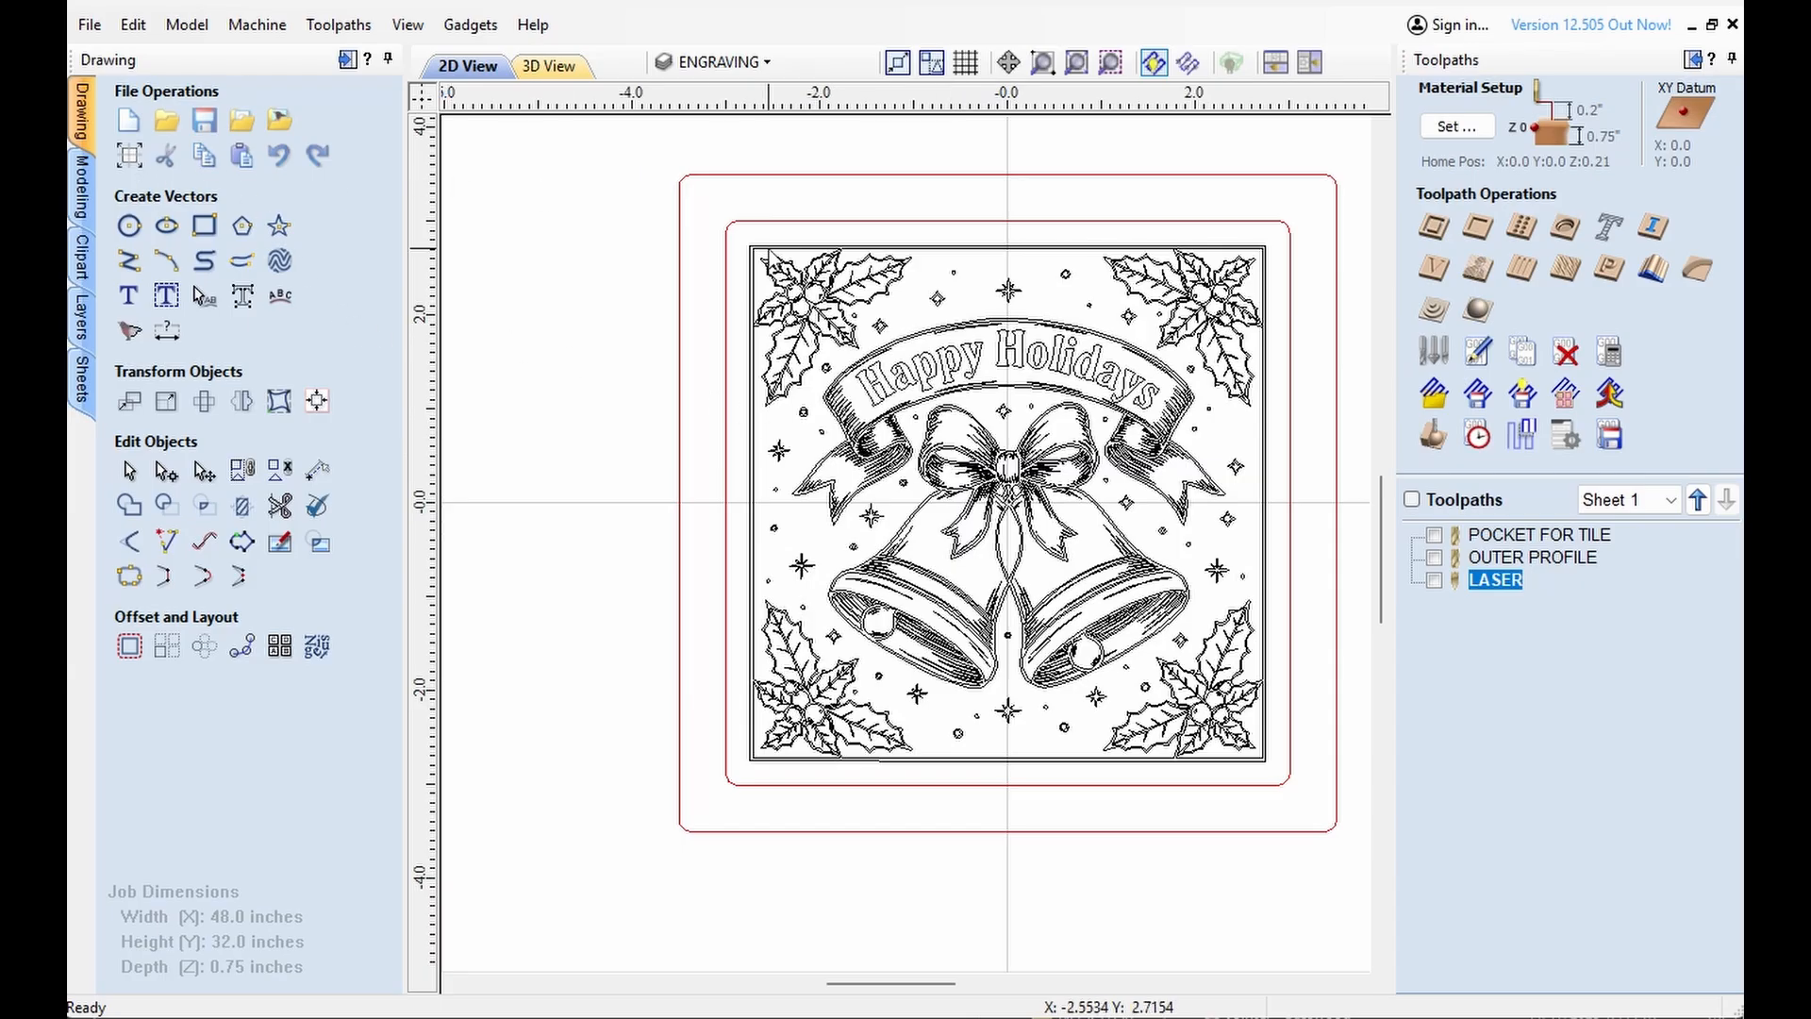
# Review the job size, Z zero and XY datum settings in the job setup and accept them
pyautogui.click(130, 156)
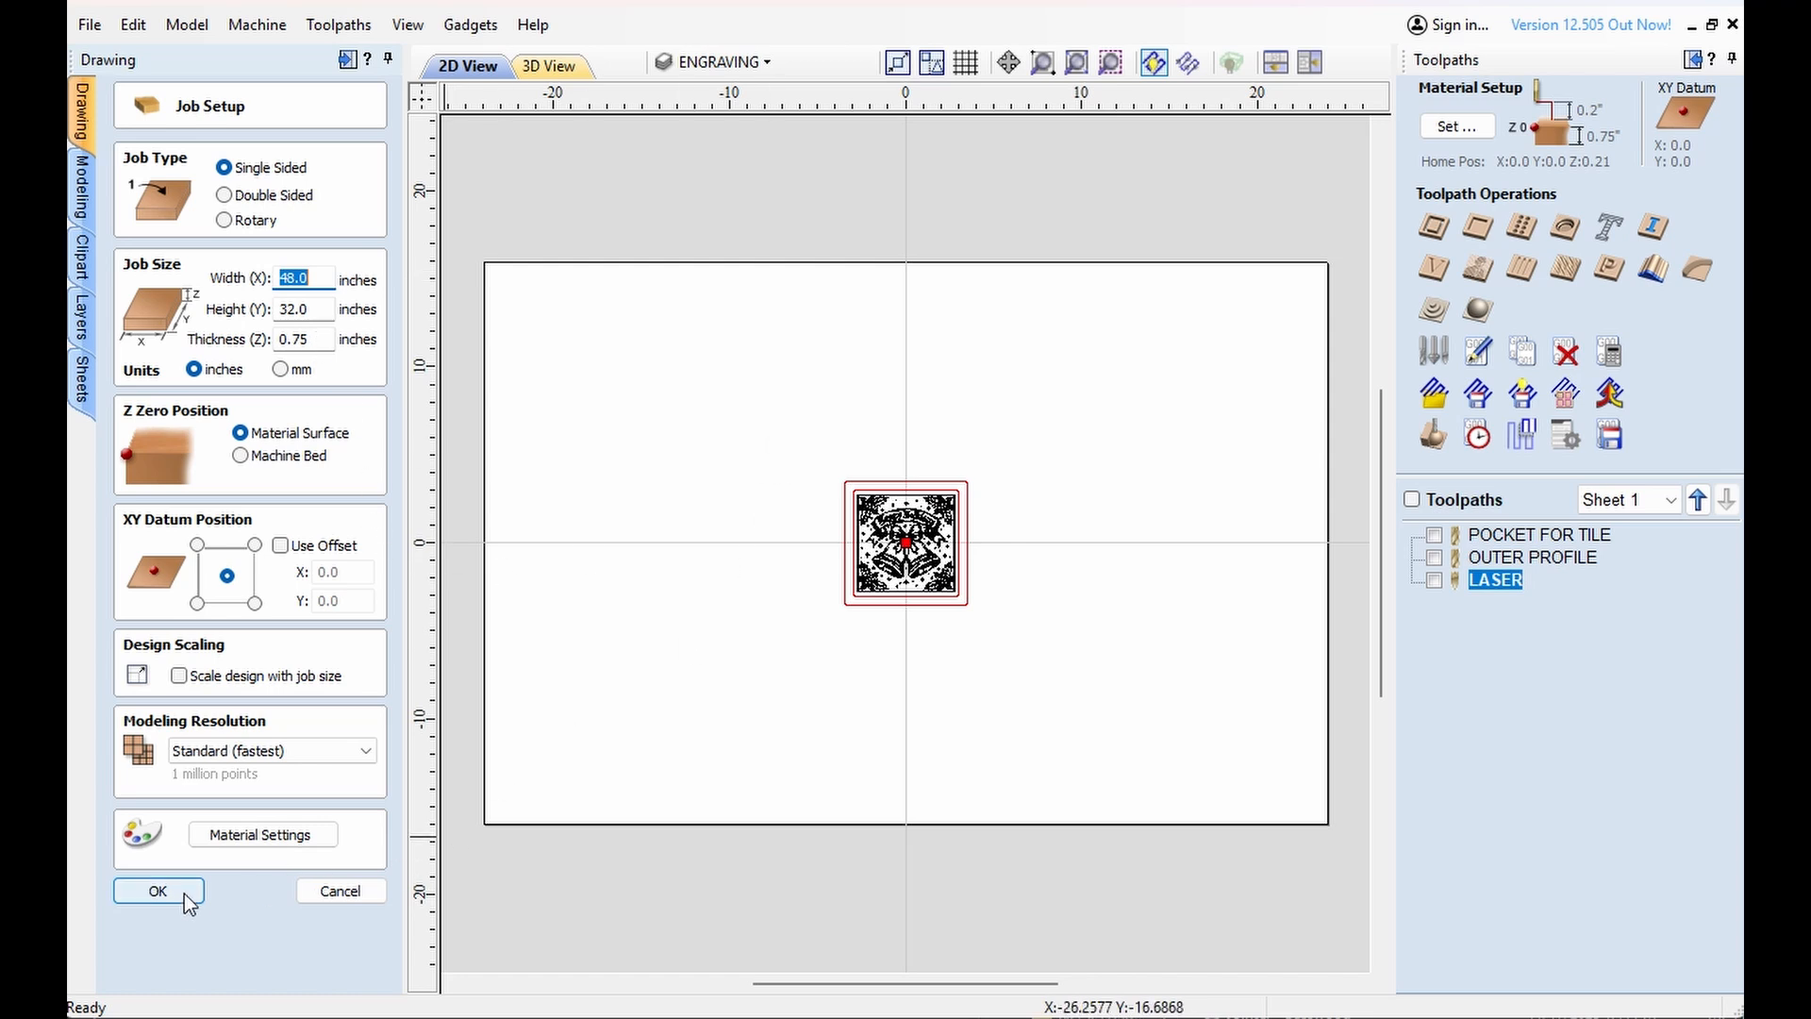
pyautogui.click(158, 891)
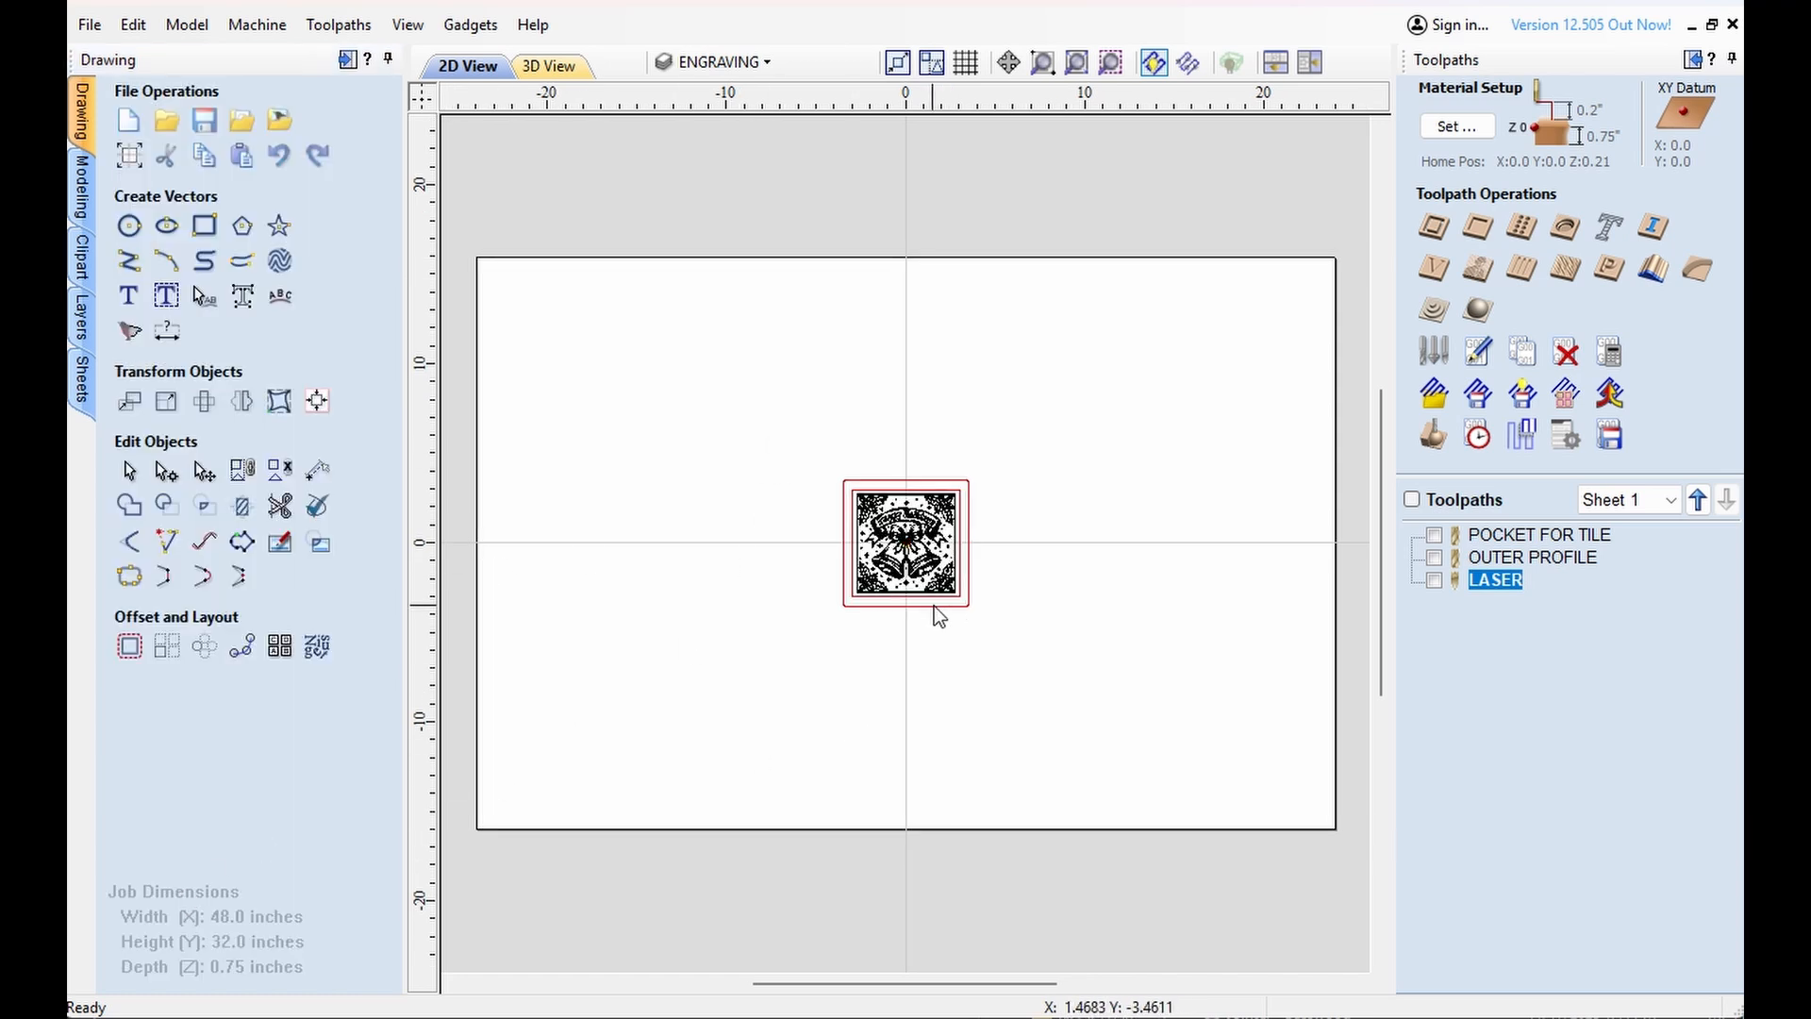
# Check the width and height of the outer rounded square vector, and deselect it
pyautogui.scroll(3, 932, 605)
pyautogui.scroll(2, 676, 331)
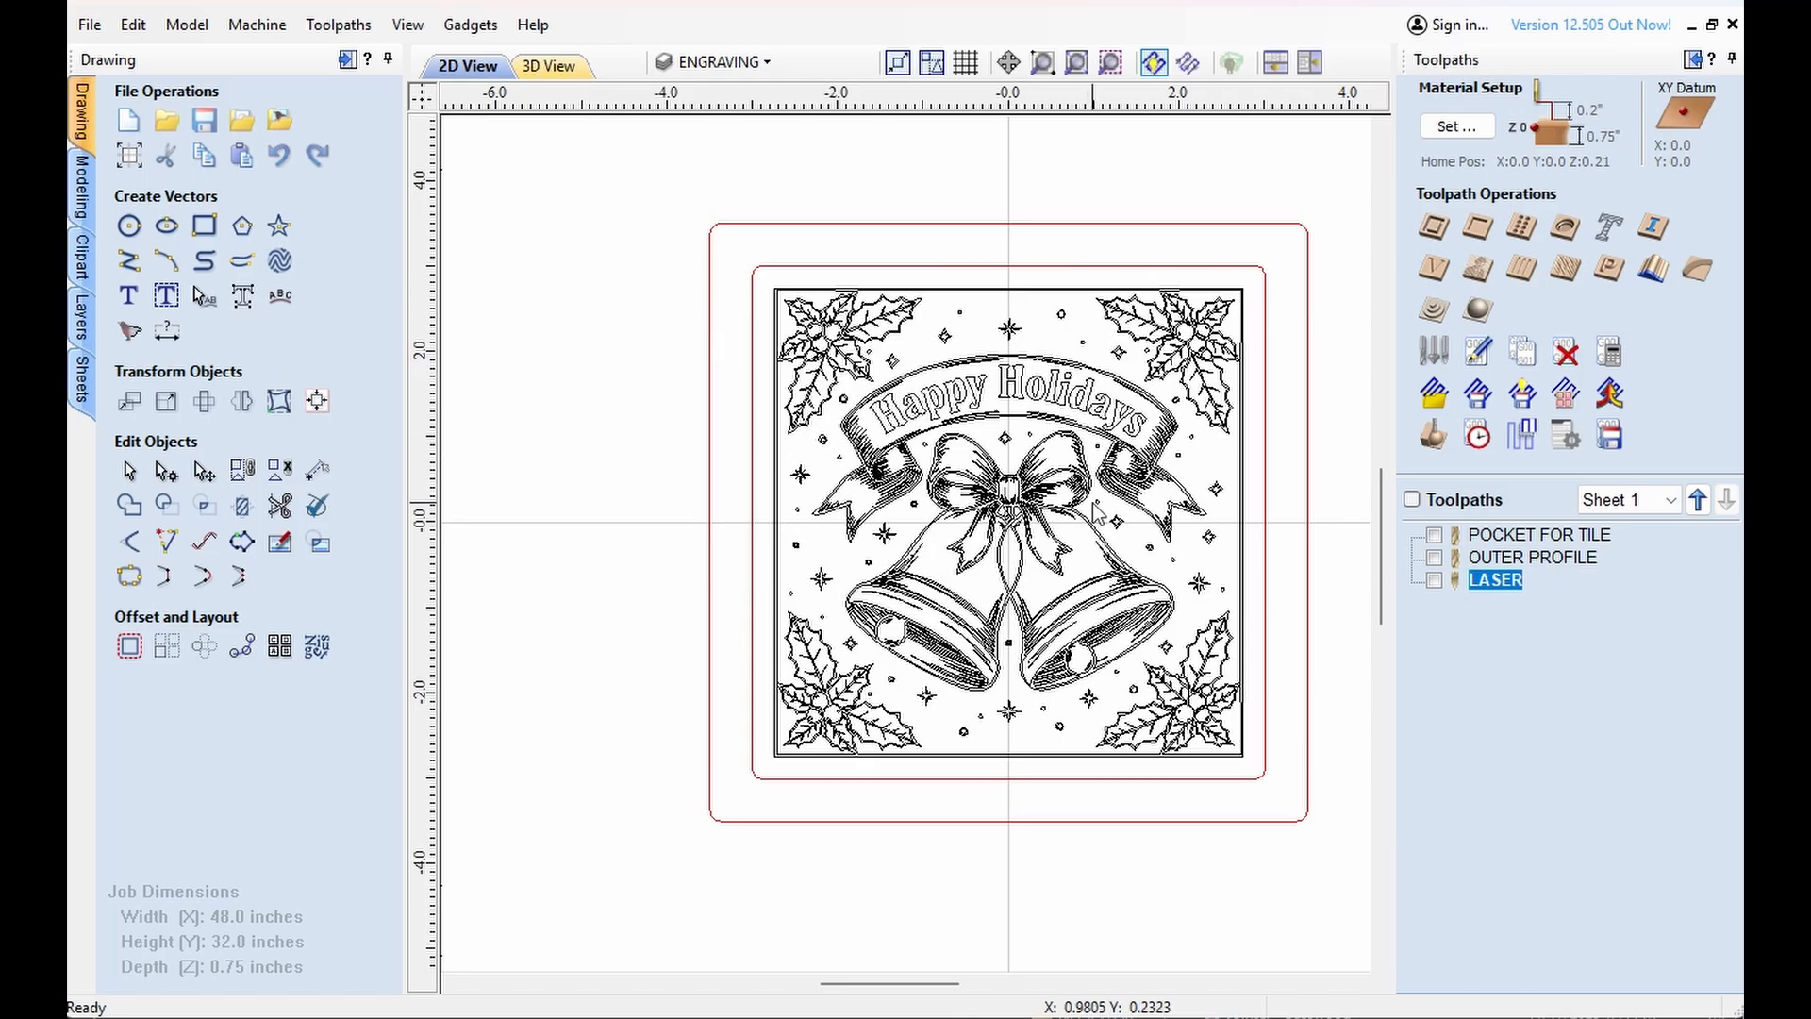
pyautogui.scroll(2, 1100, 515)
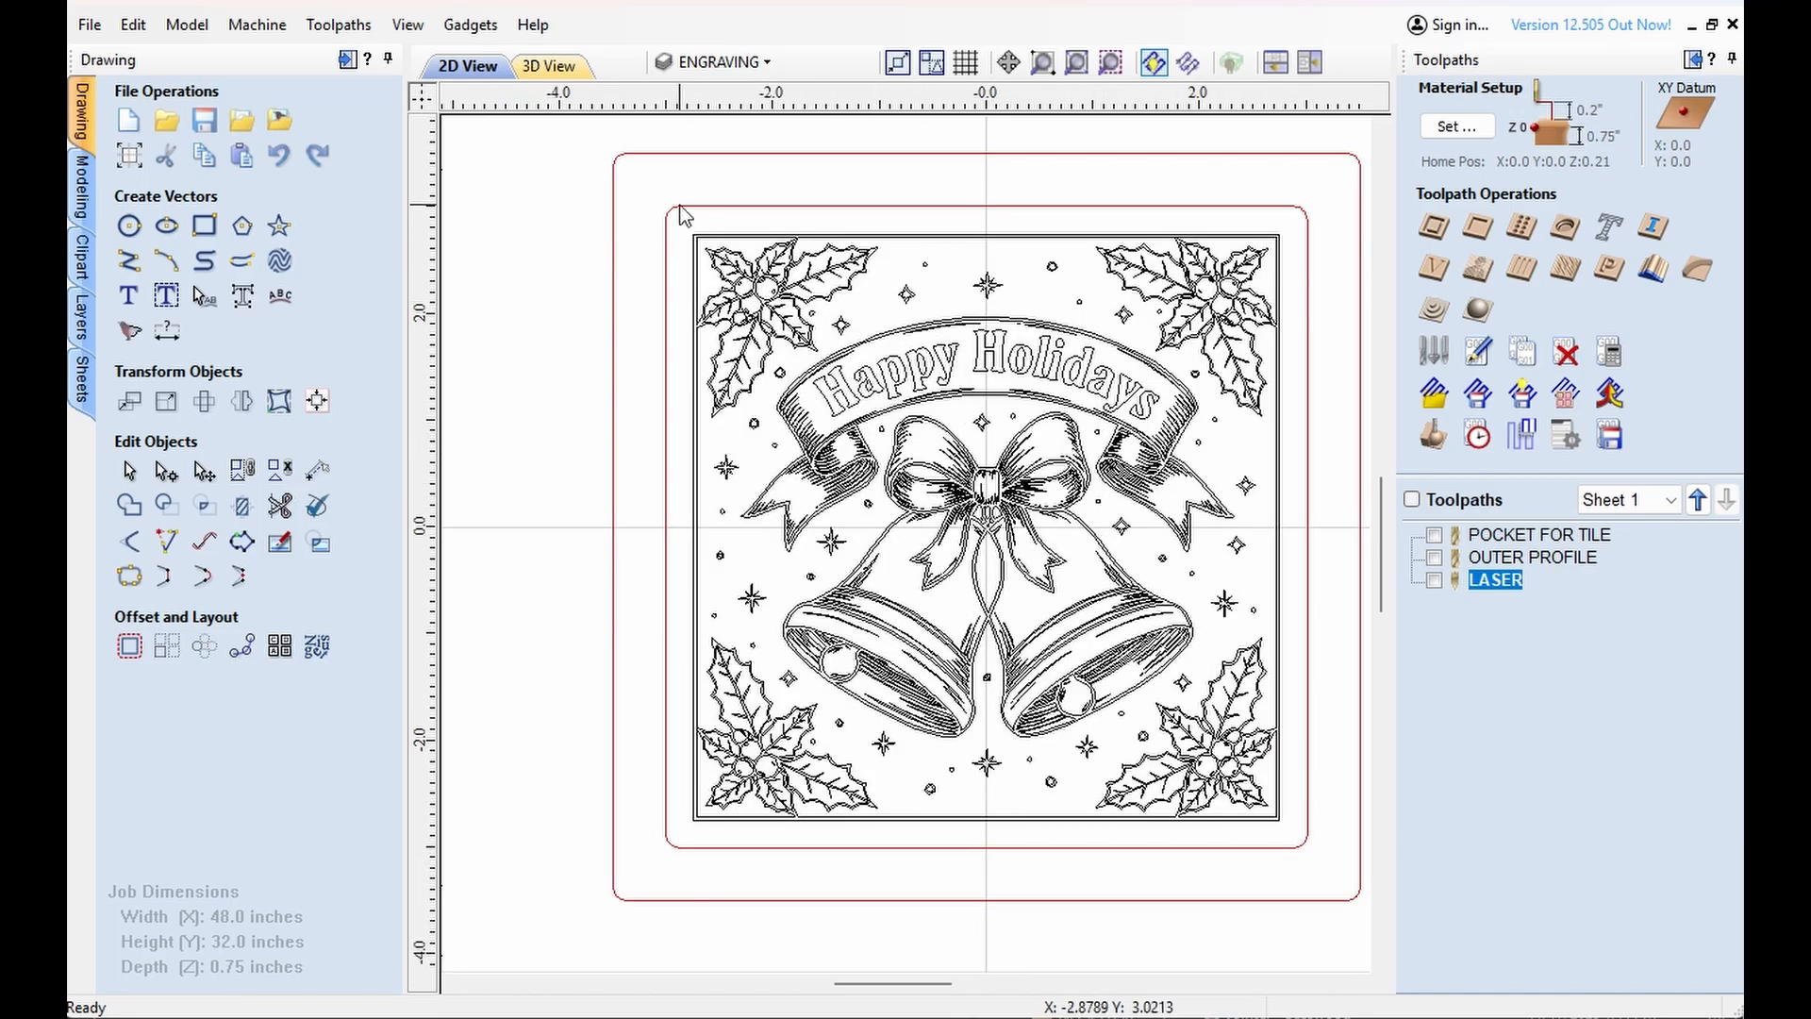
pyautogui.click(627, 156)
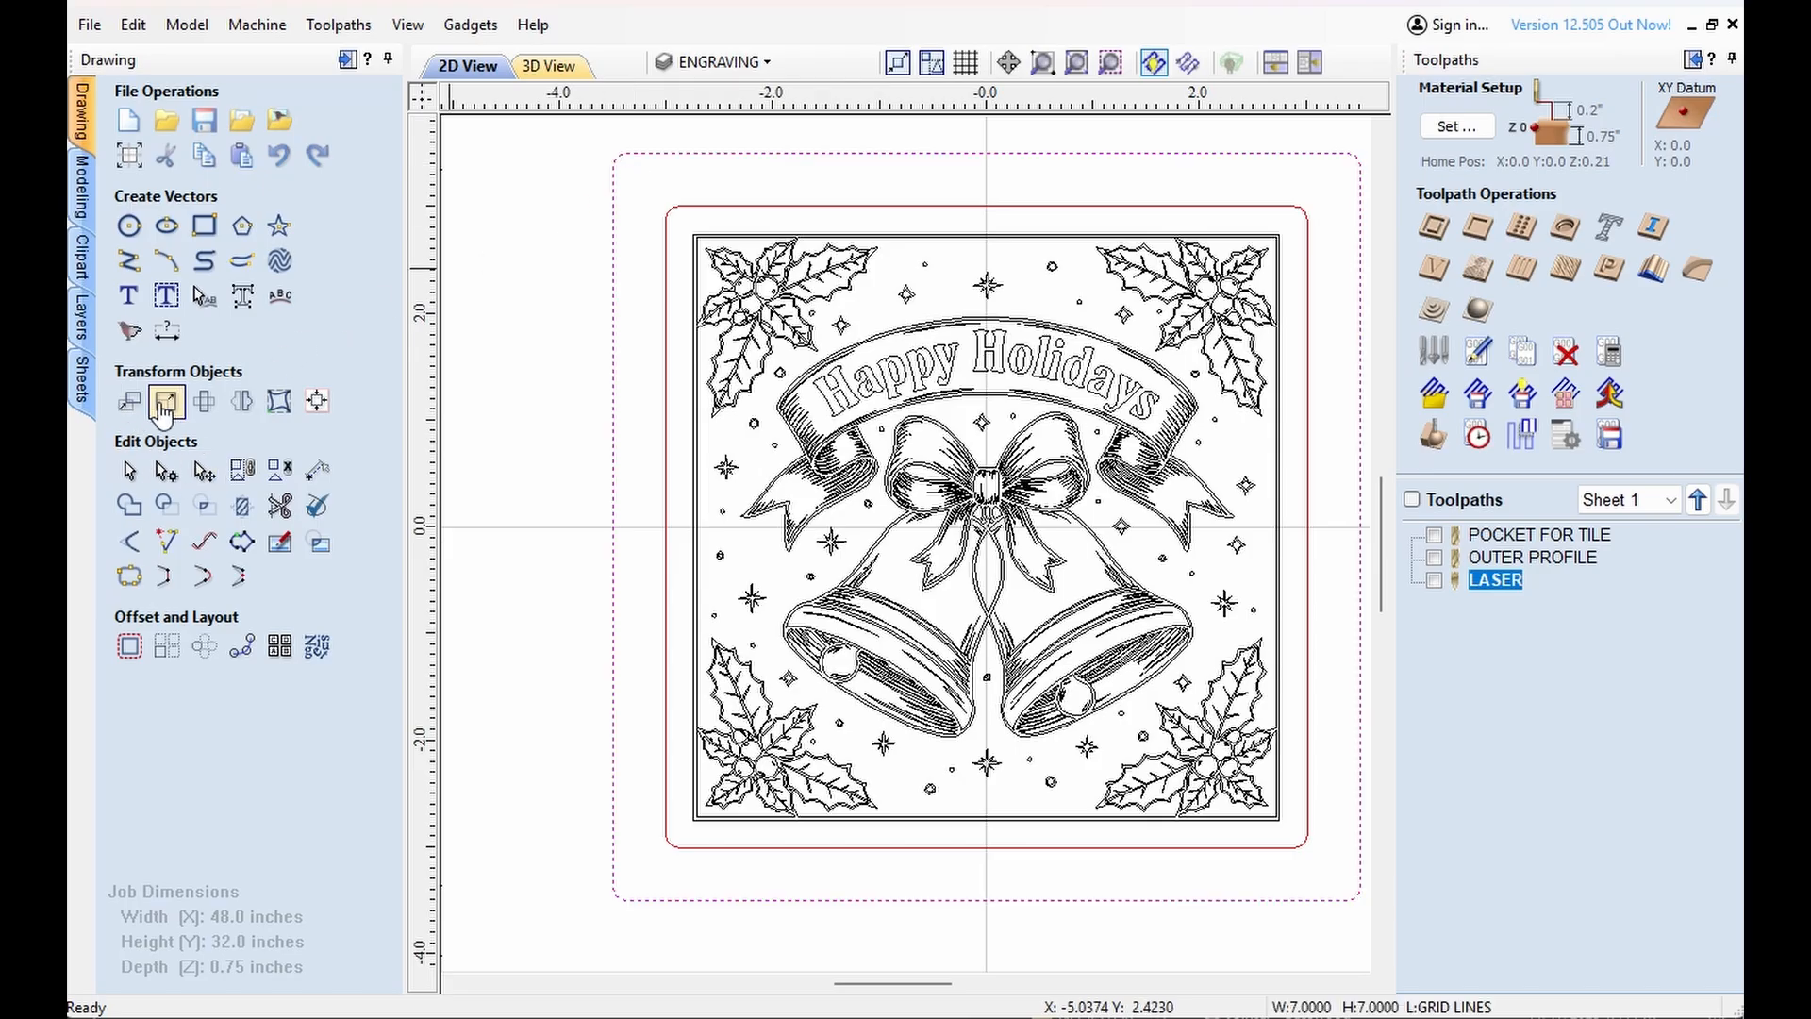
pyautogui.click(128, 406)
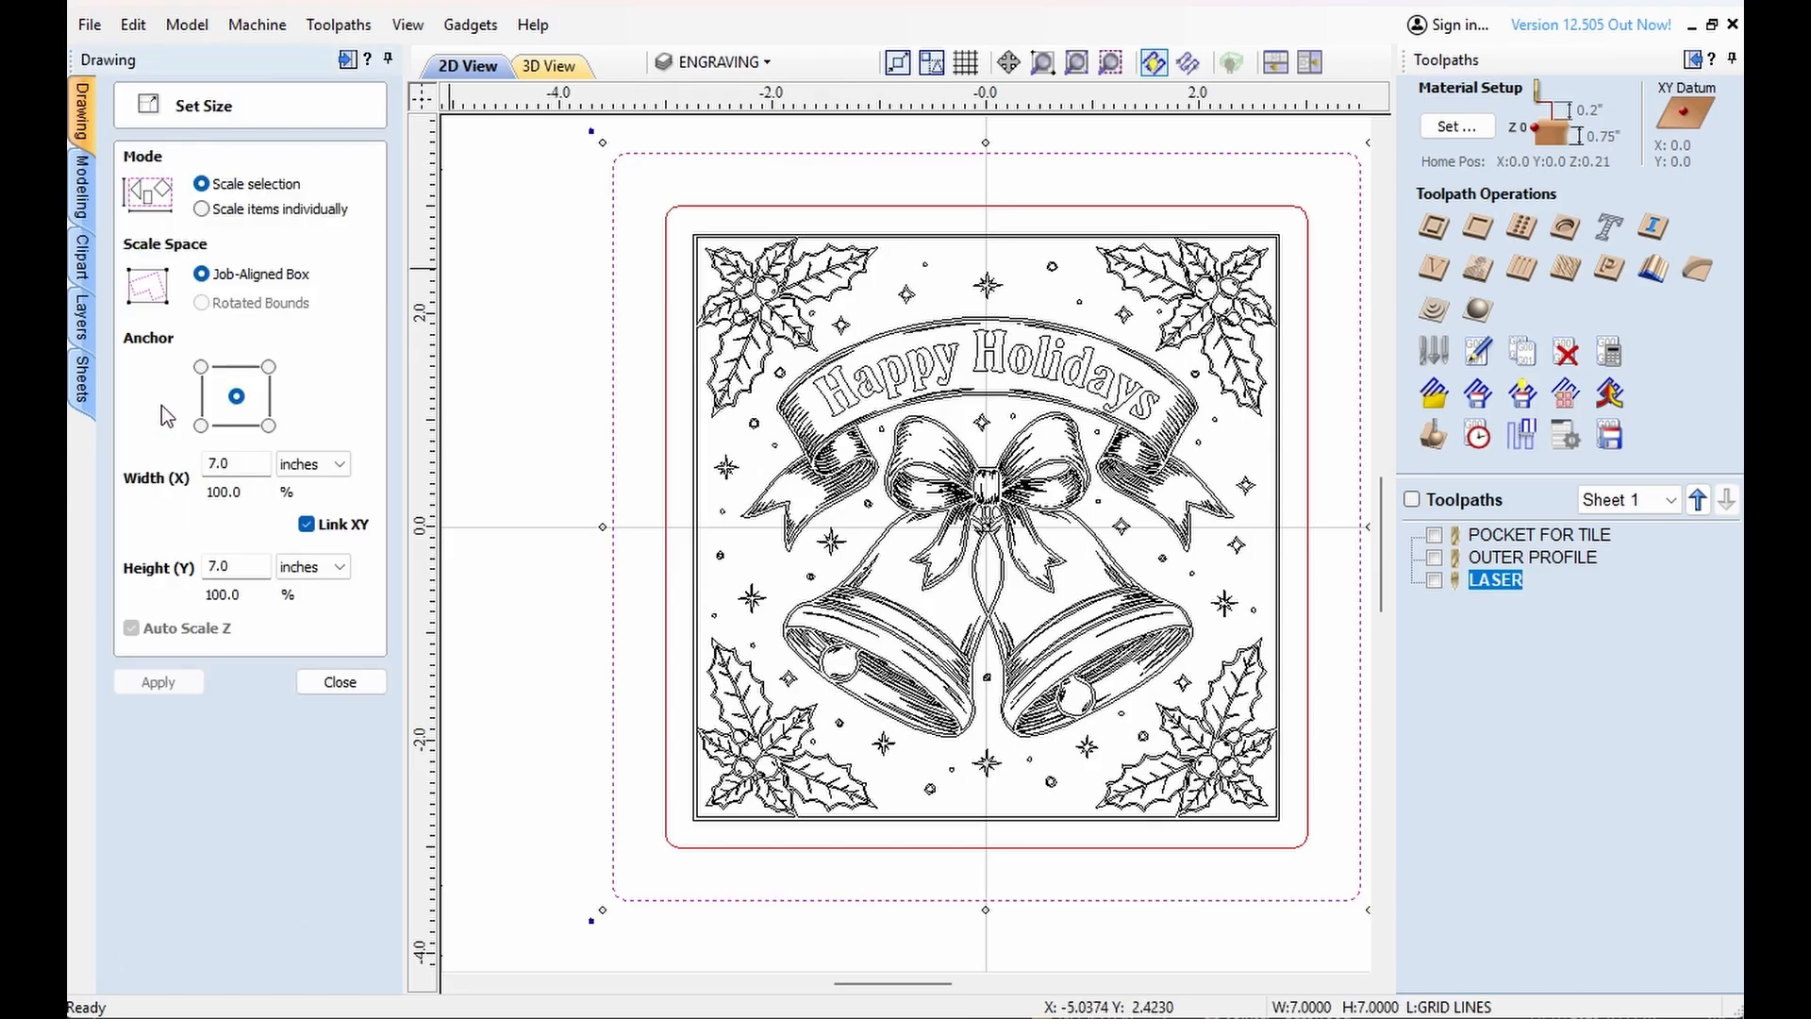
pyautogui.click(339, 681)
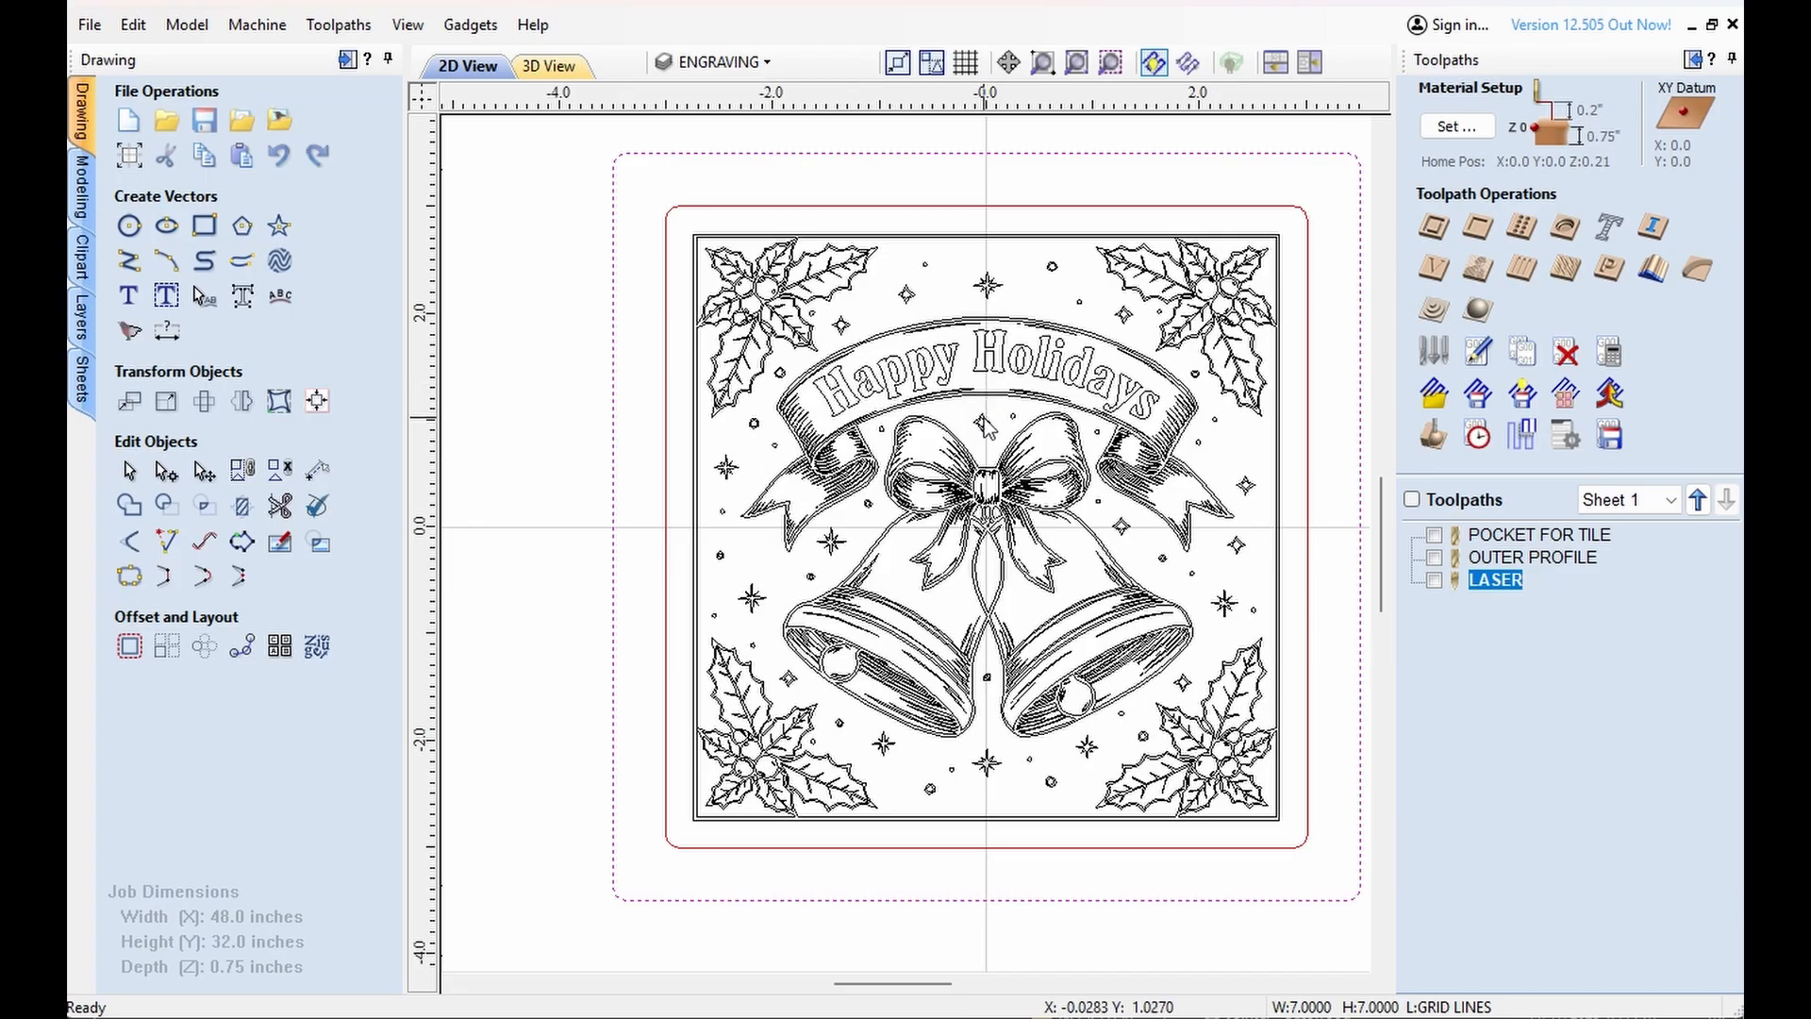
pyautogui.click(494, 462)
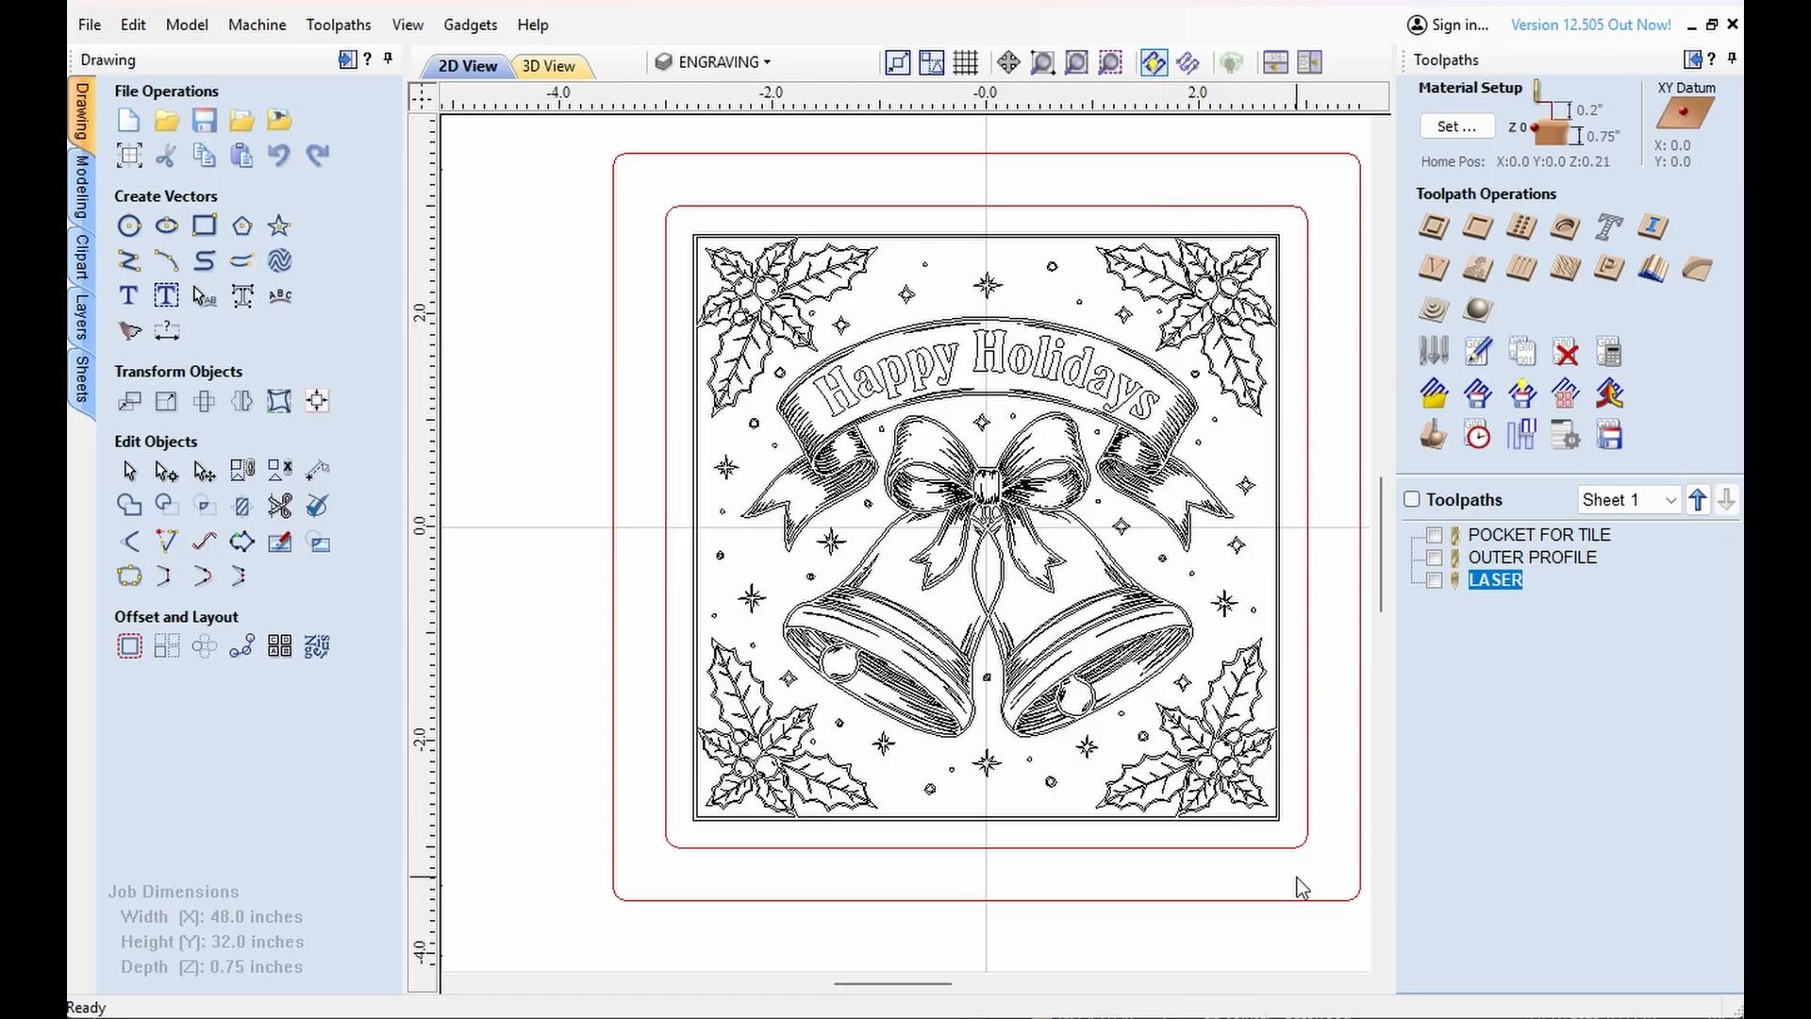
# Open the POCKET FOR TILE toolpath for editing and check the size of its inner rounded square vector
pyautogui.doubleClick(1528, 538)
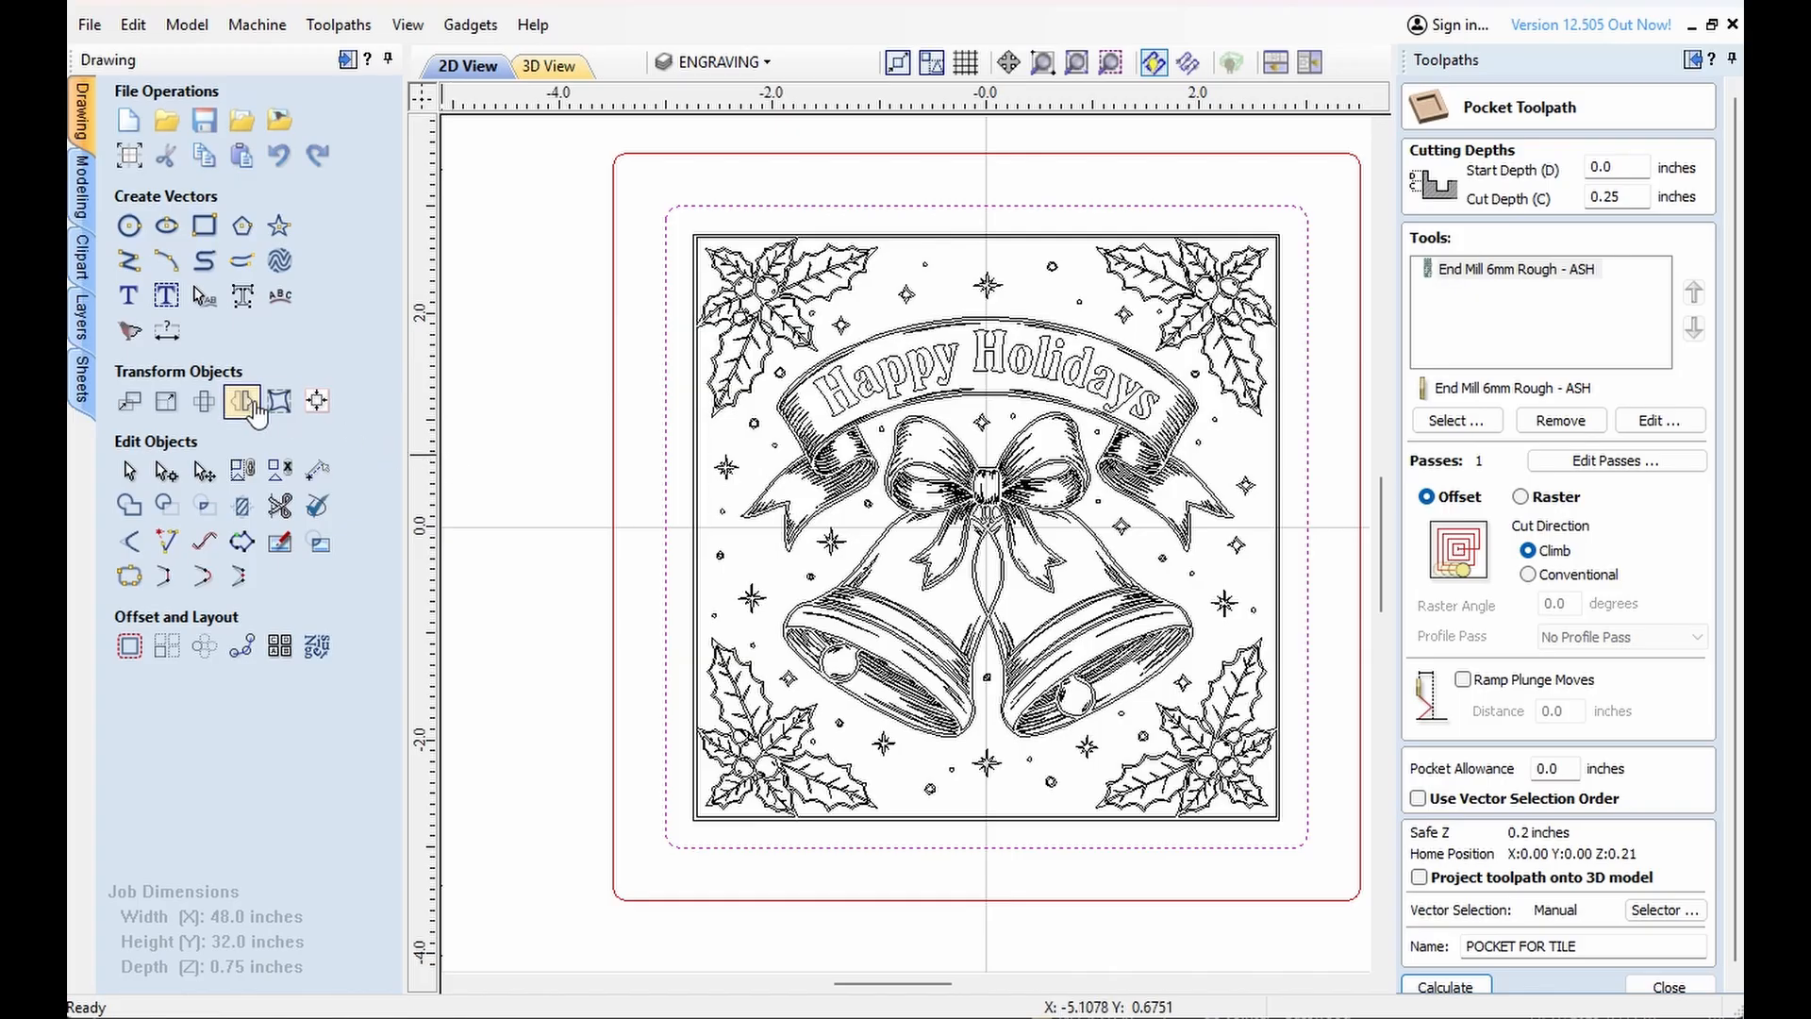
pyautogui.click(166, 402)
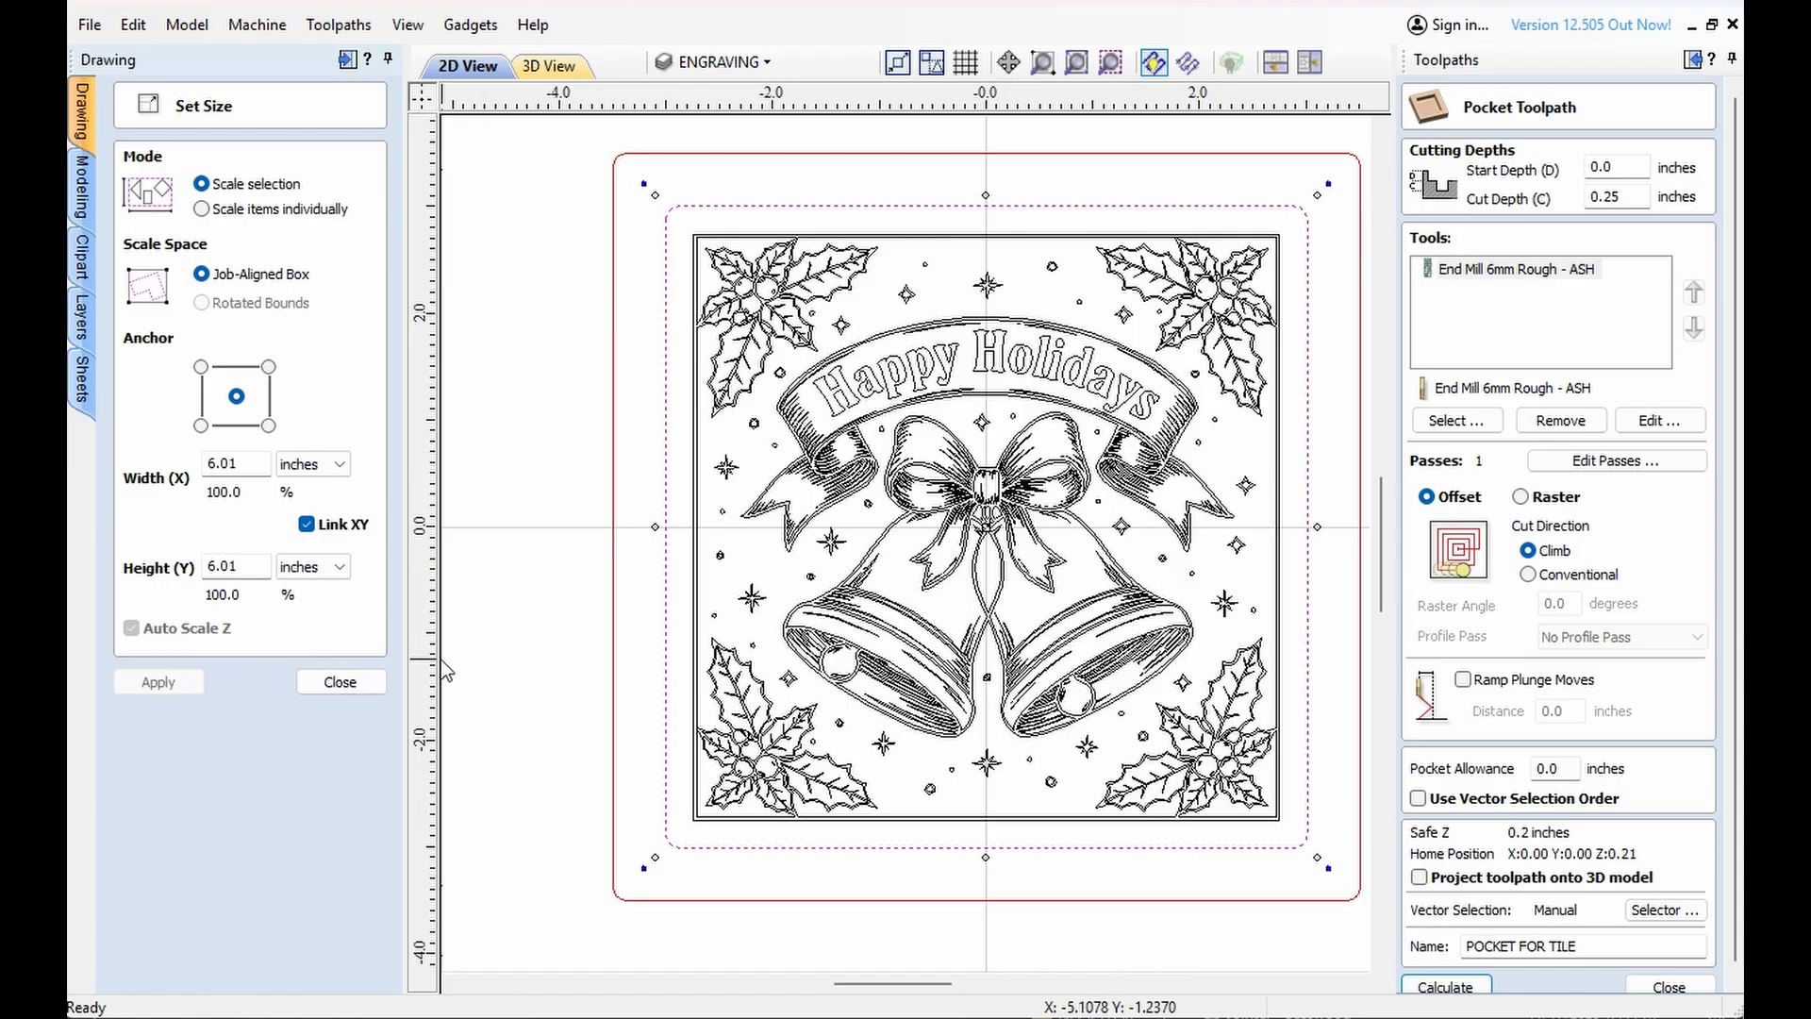
pyautogui.click(339, 681)
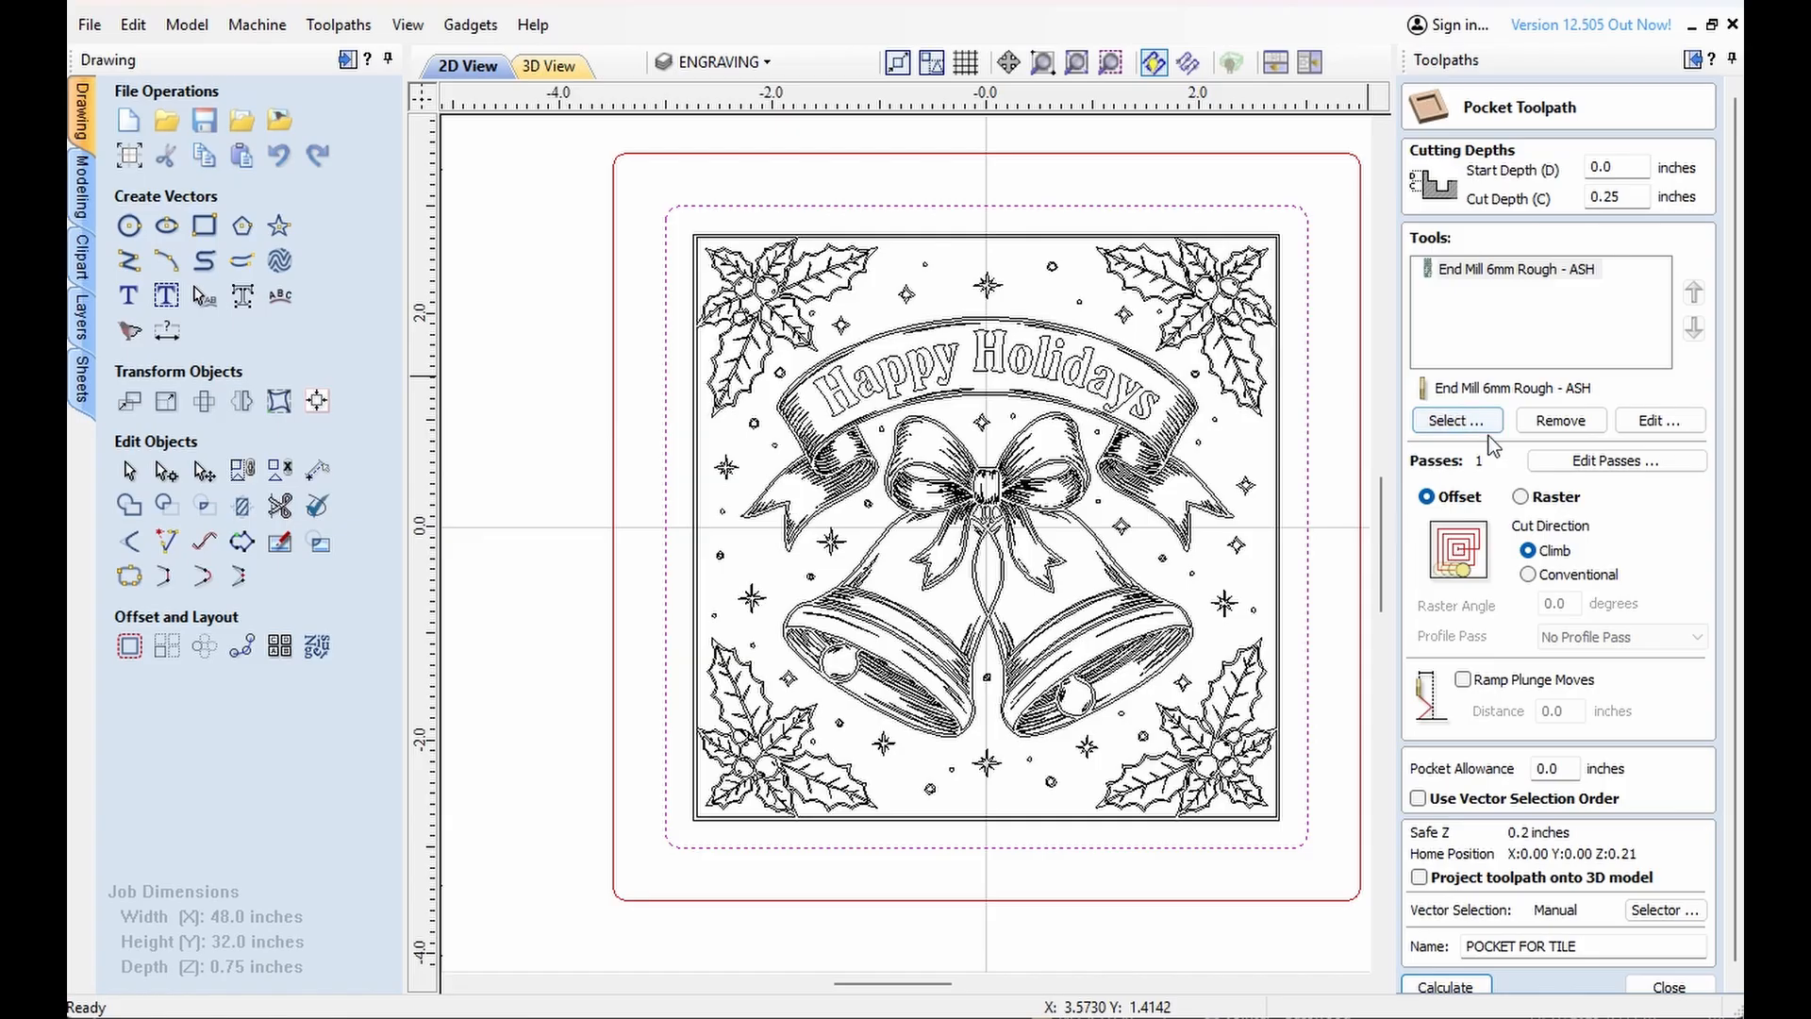
# Set the tile pocket's cut direction to Conventional and recalculate the toolpath
pyautogui.click(1527, 575)
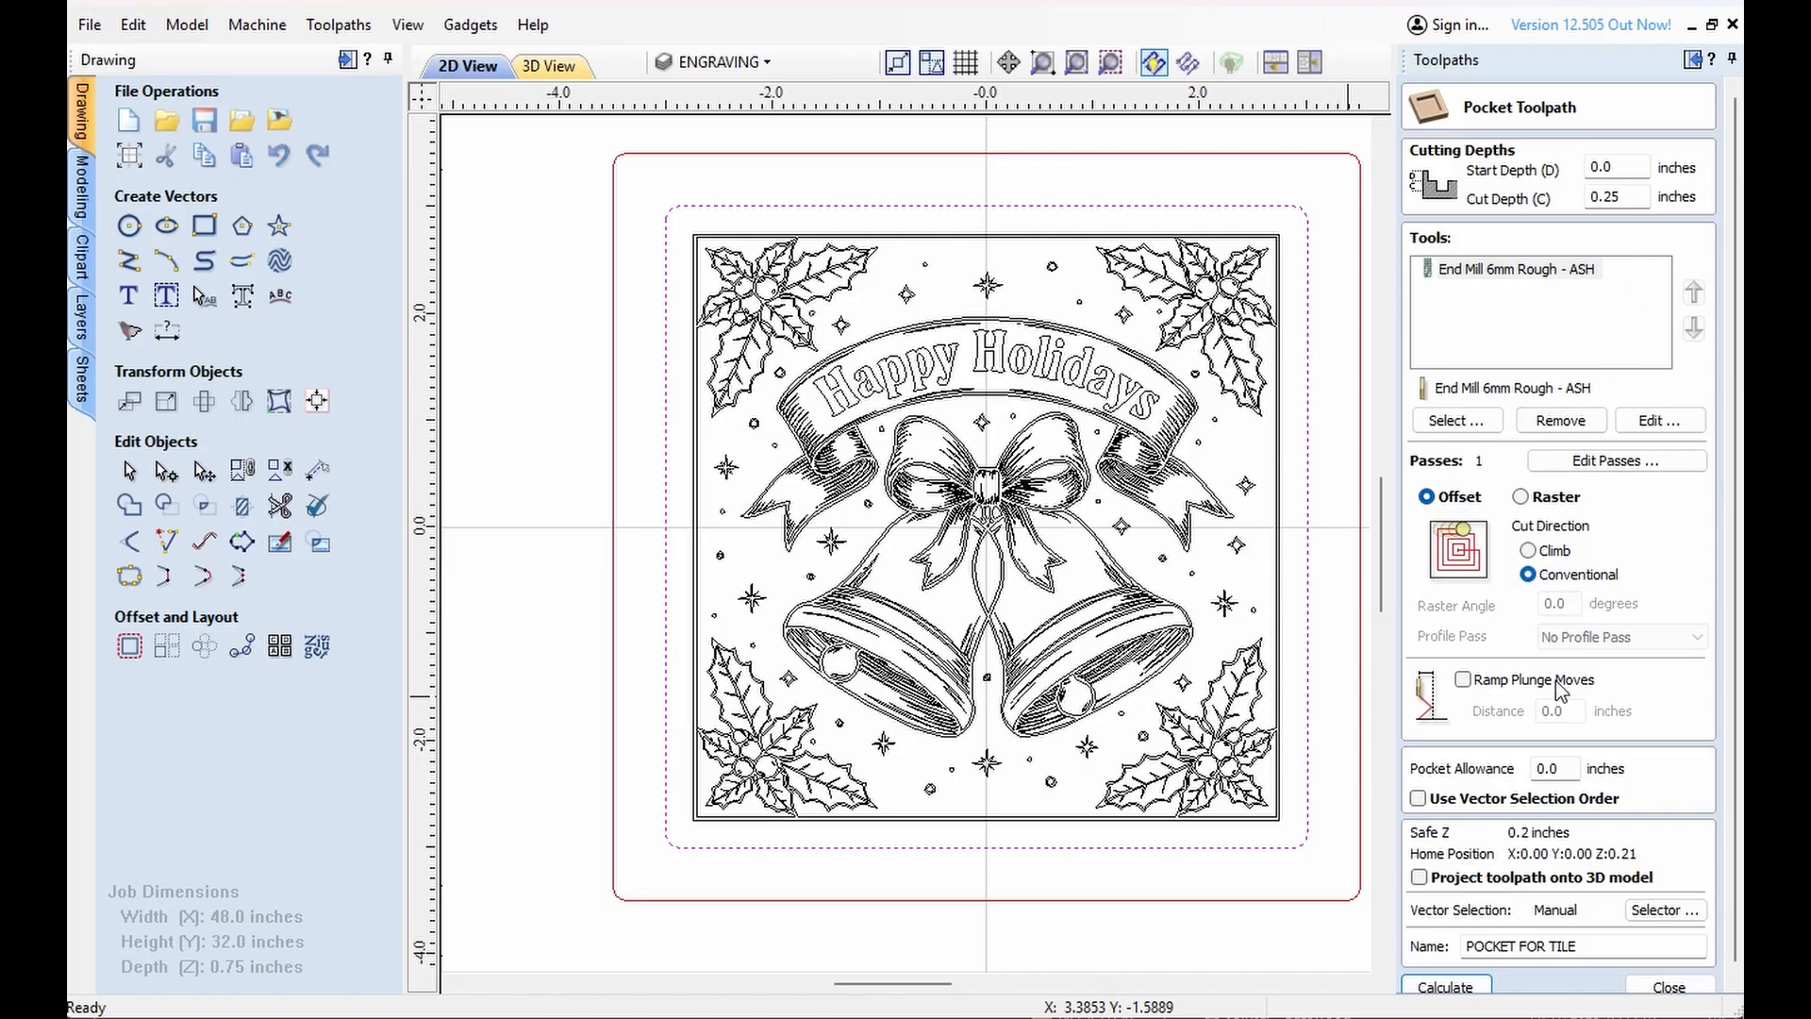
pyautogui.scroll(-1, 1576, 633)
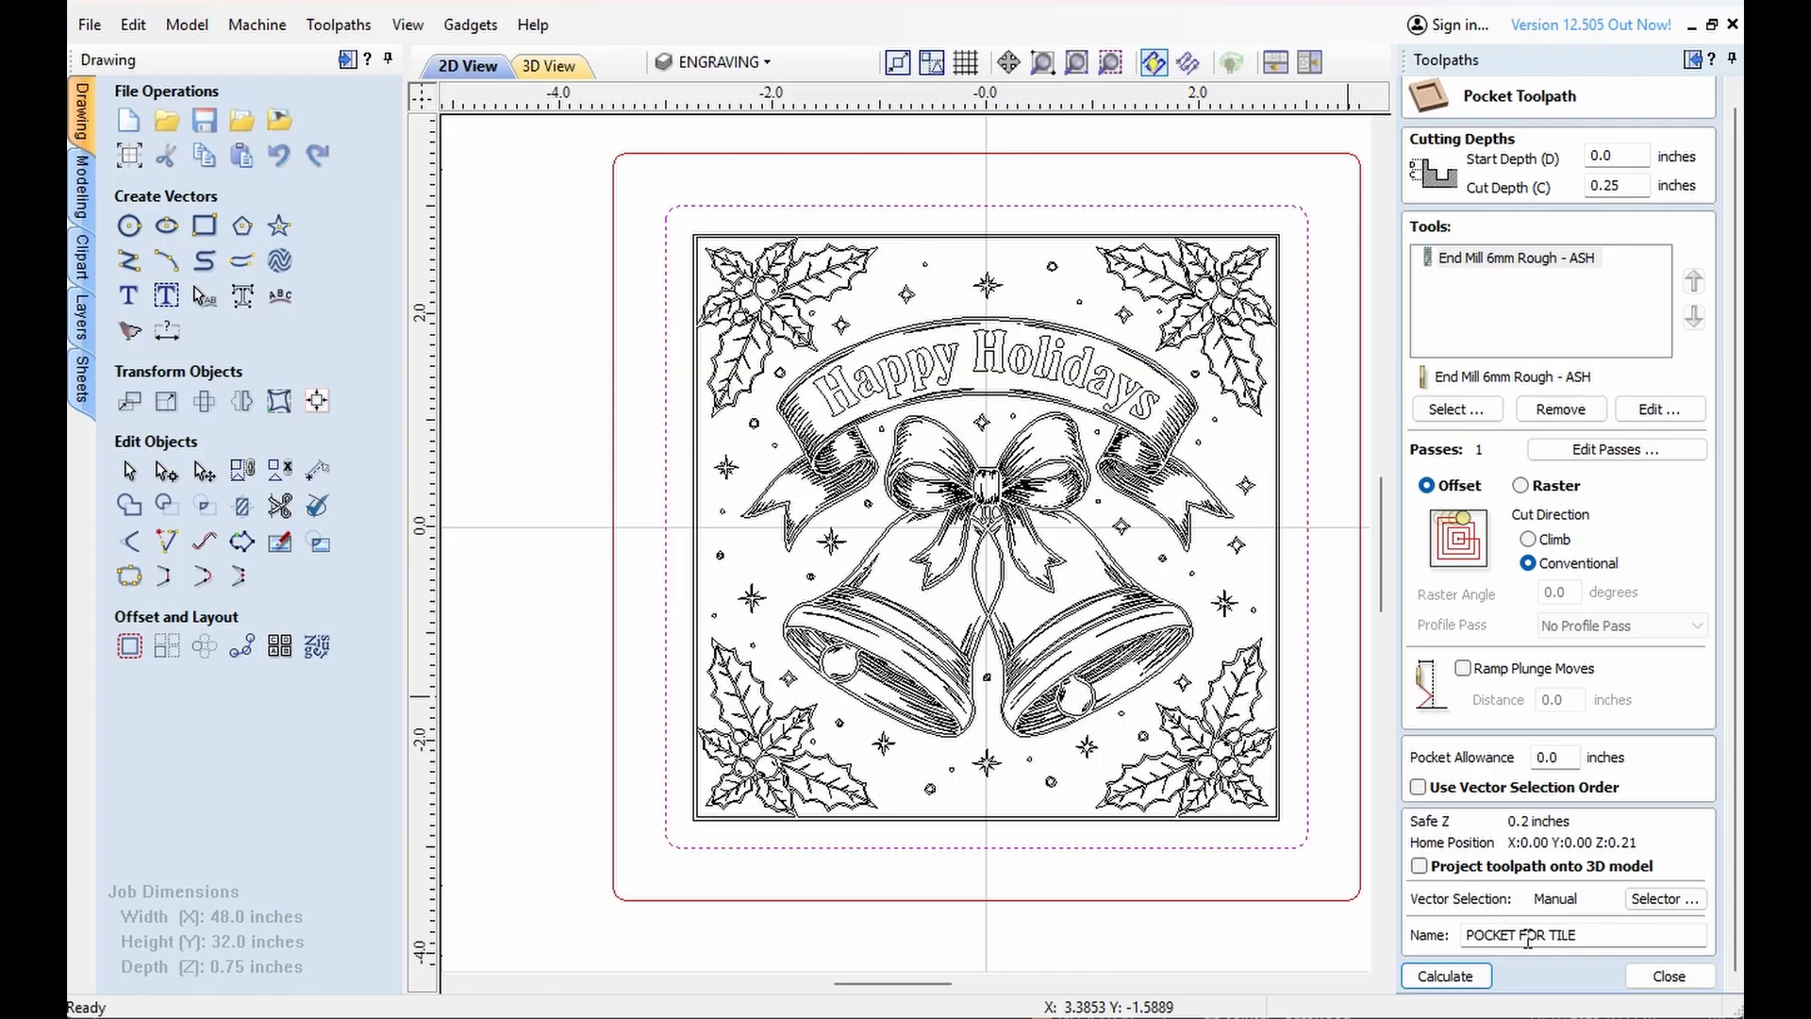
pyautogui.click(1445, 975)
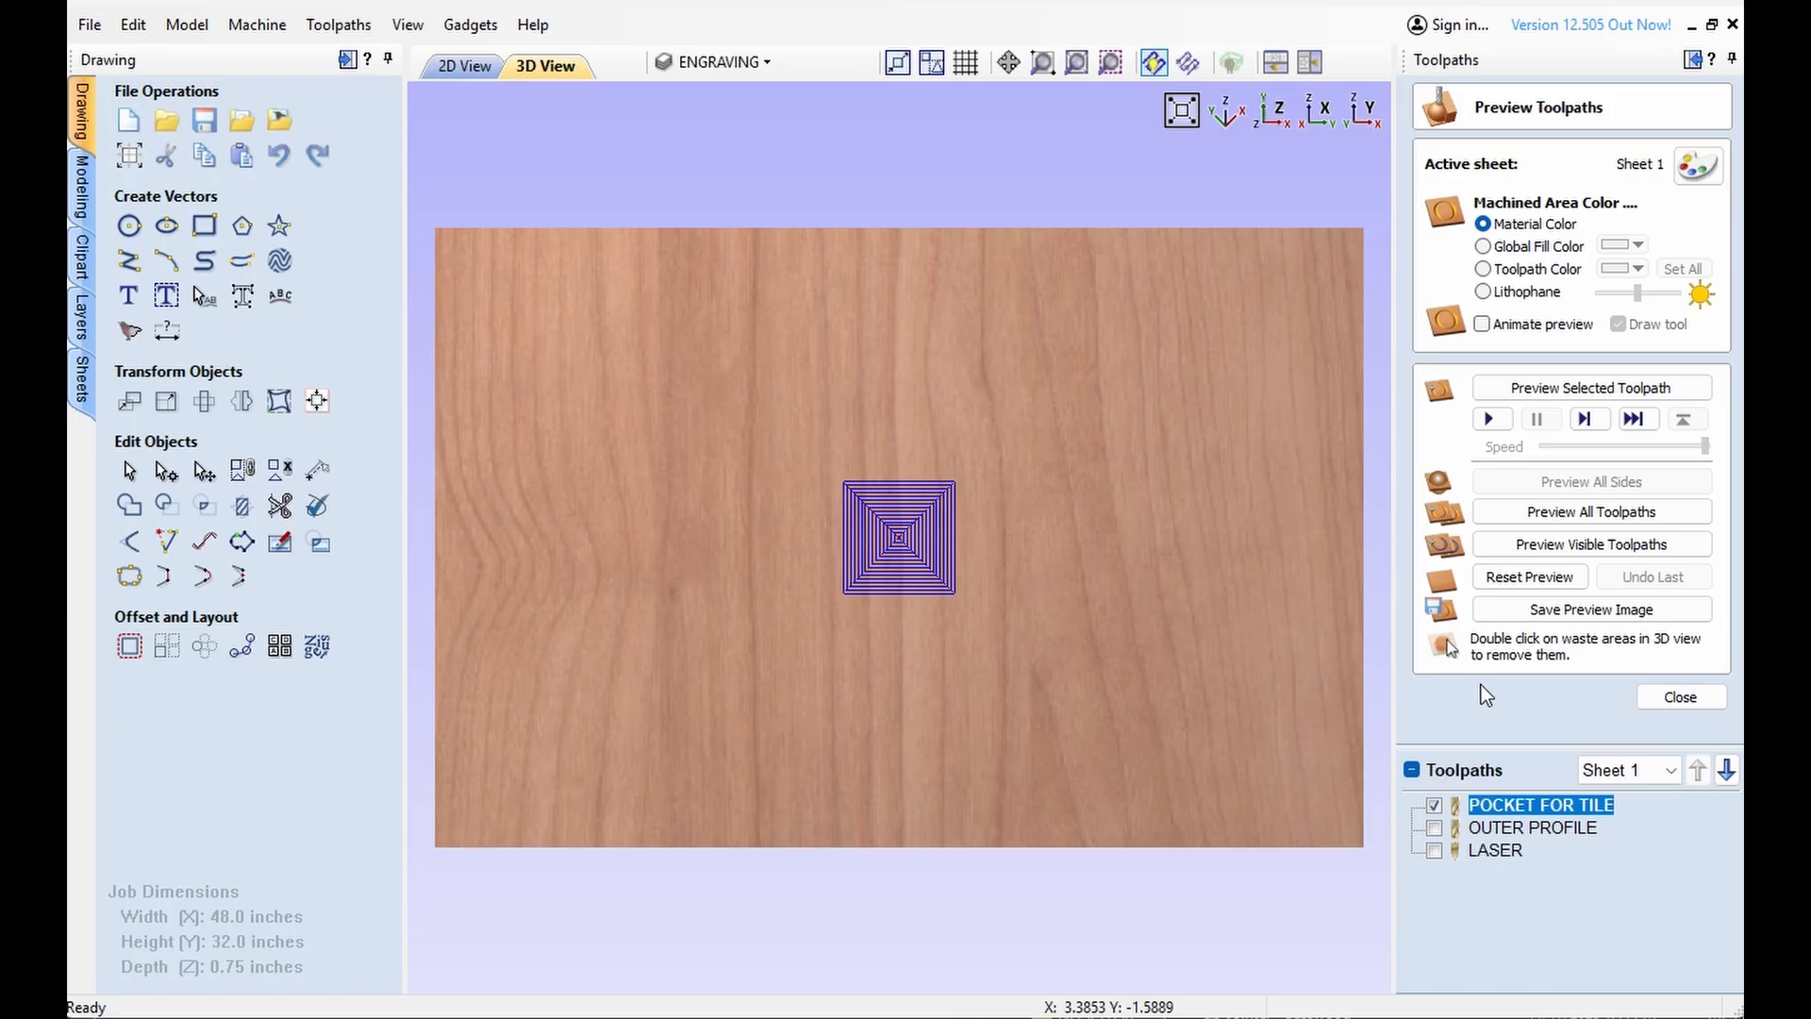
# Reset the simulation, preview the POCKET FOR TILE toolpath, and inspect the pocket at an angle and from above
pyautogui.click(1537, 579)
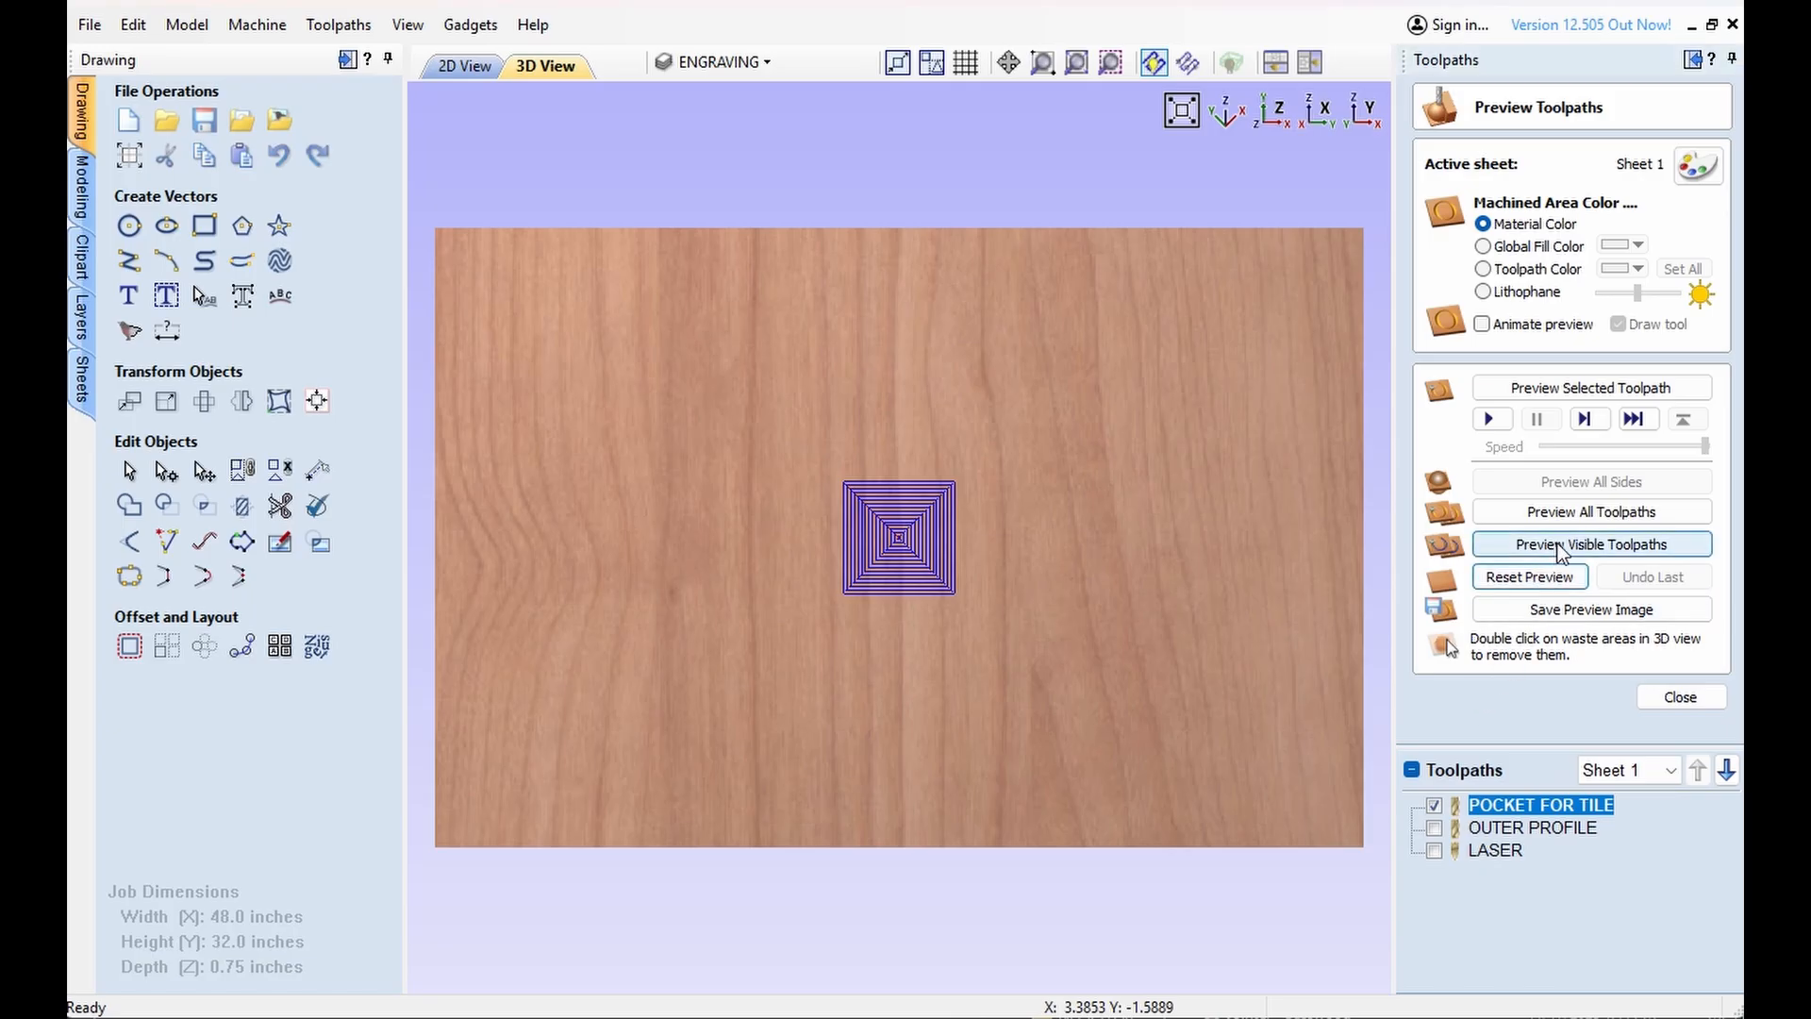
pyautogui.click(1561, 547)
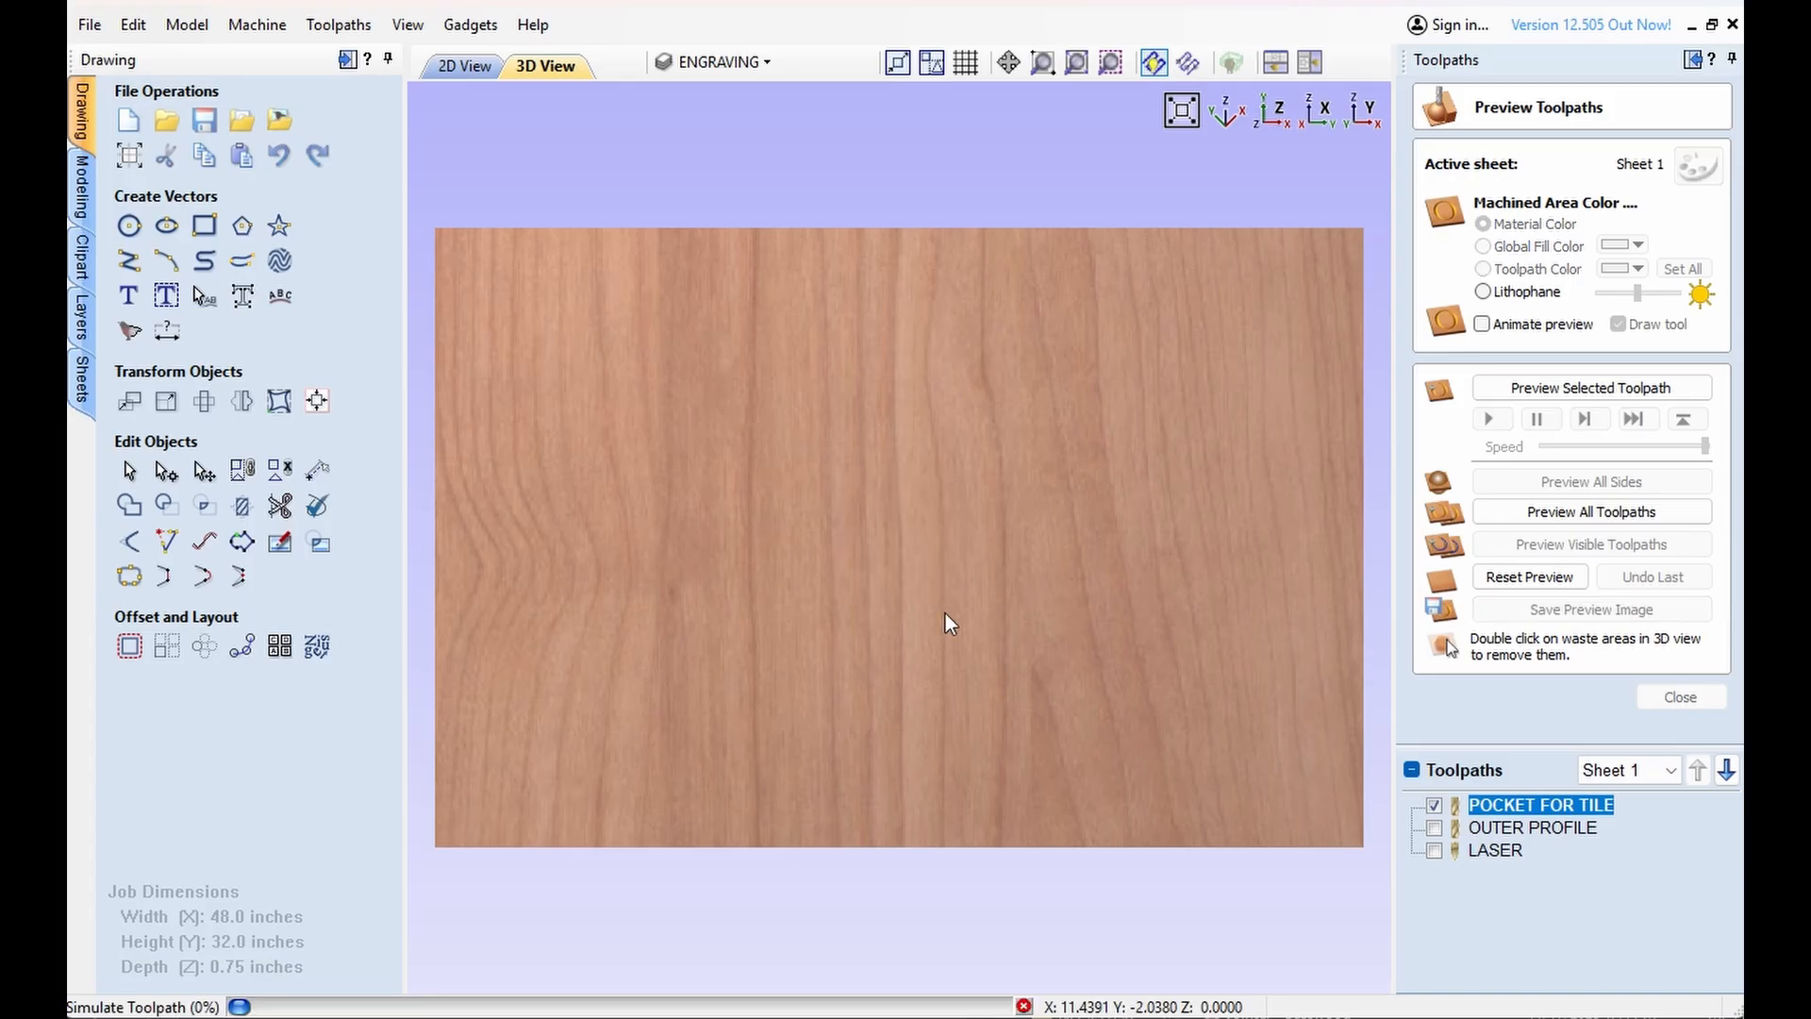
pyautogui.scroll(3, 921, 612)
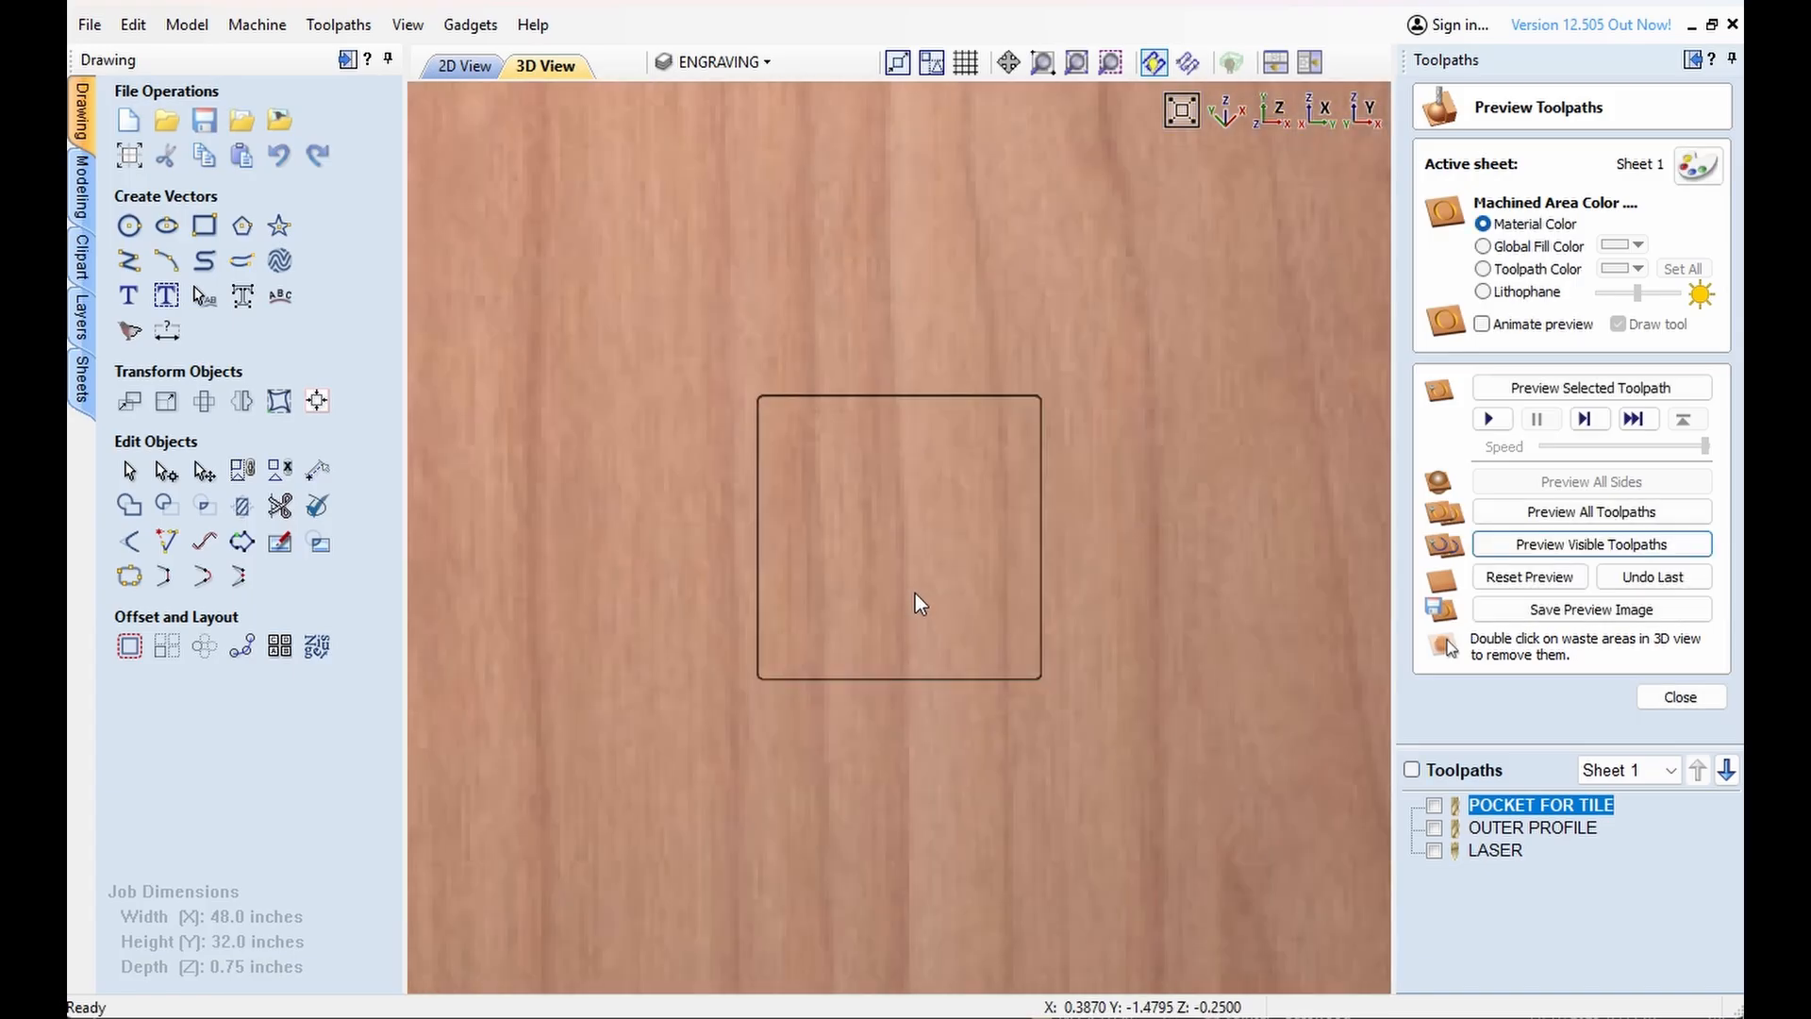
pyautogui.moveTo(873, 606); pyautogui.dragTo(1023, 440)
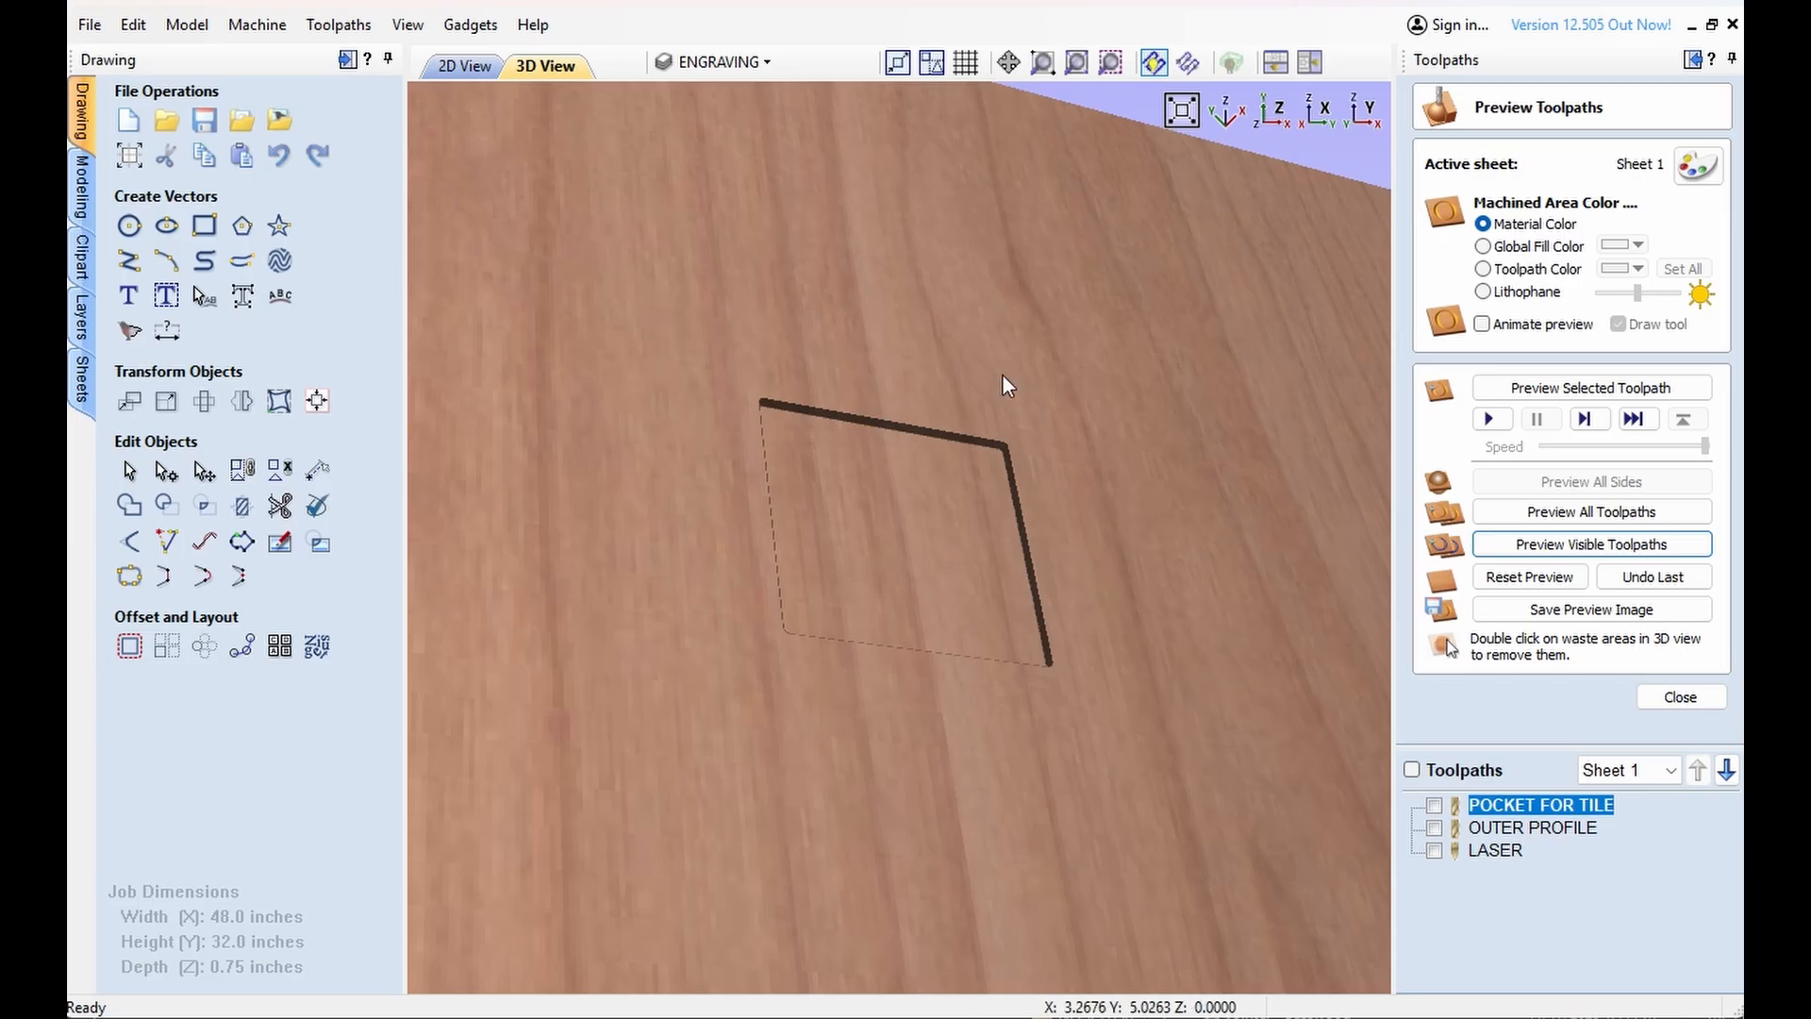
pyautogui.click(1274, 110)
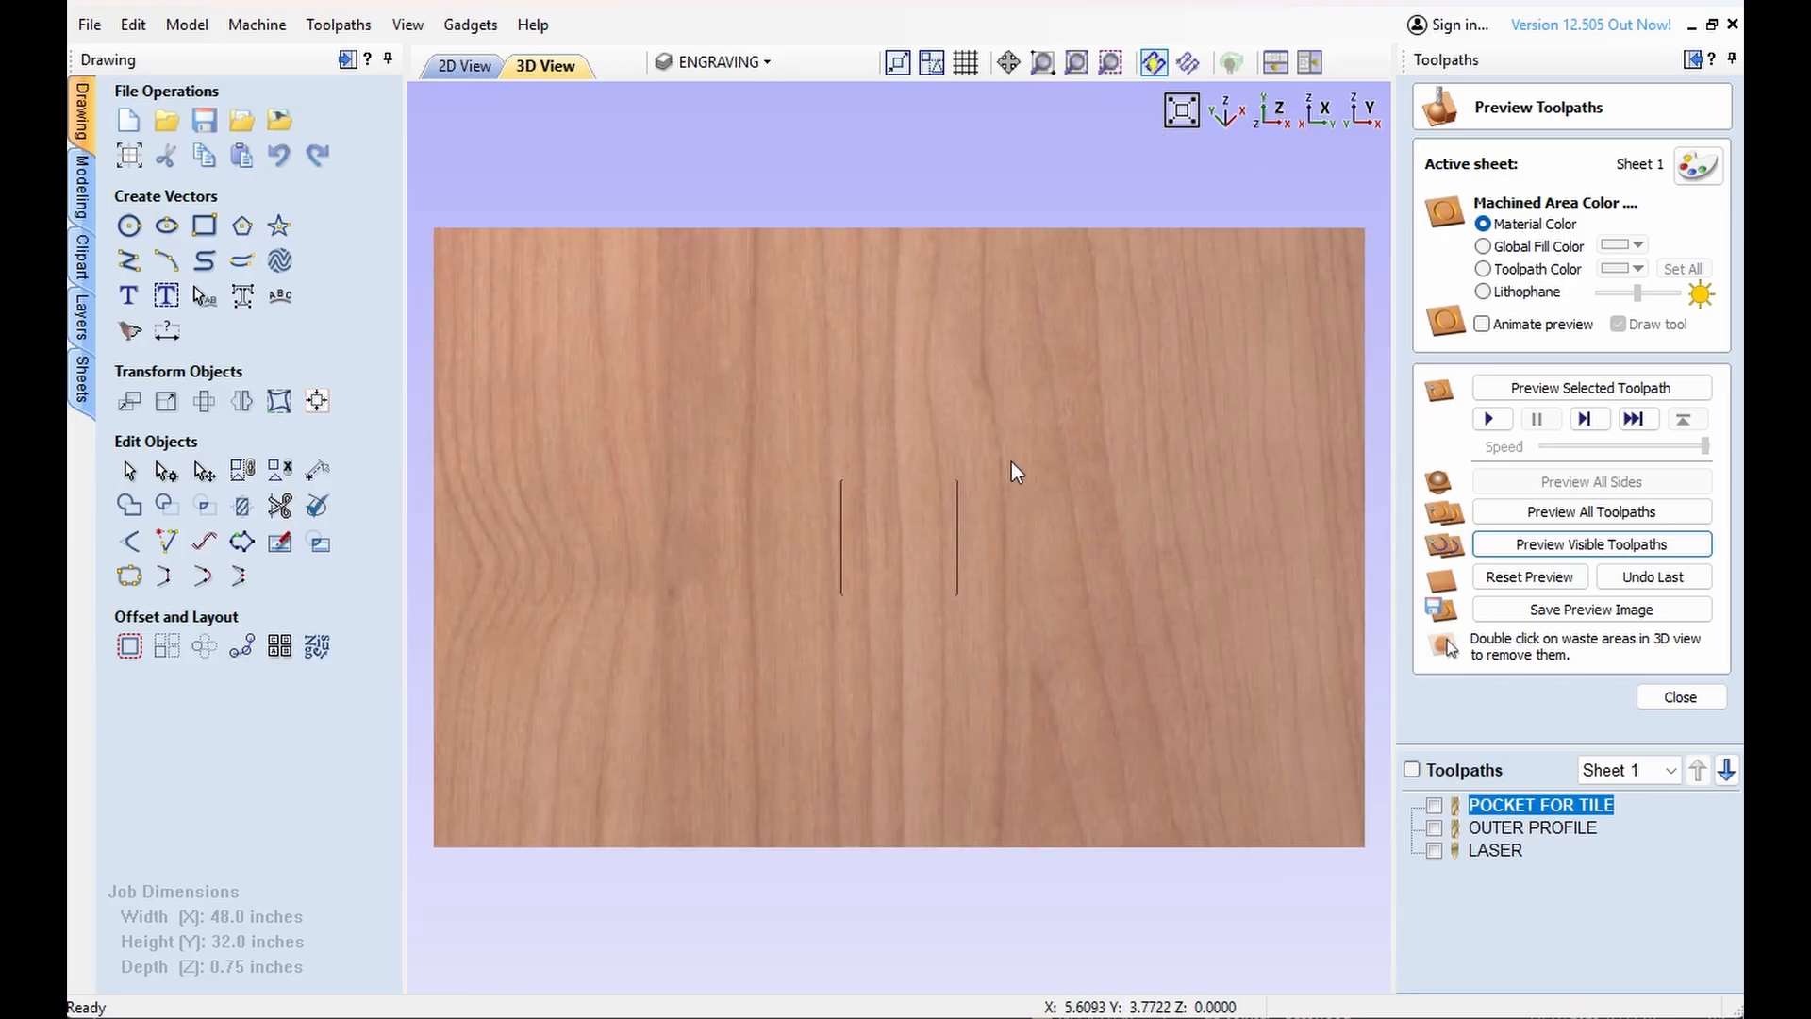
pyautogui.scroll(5, 887, 566)
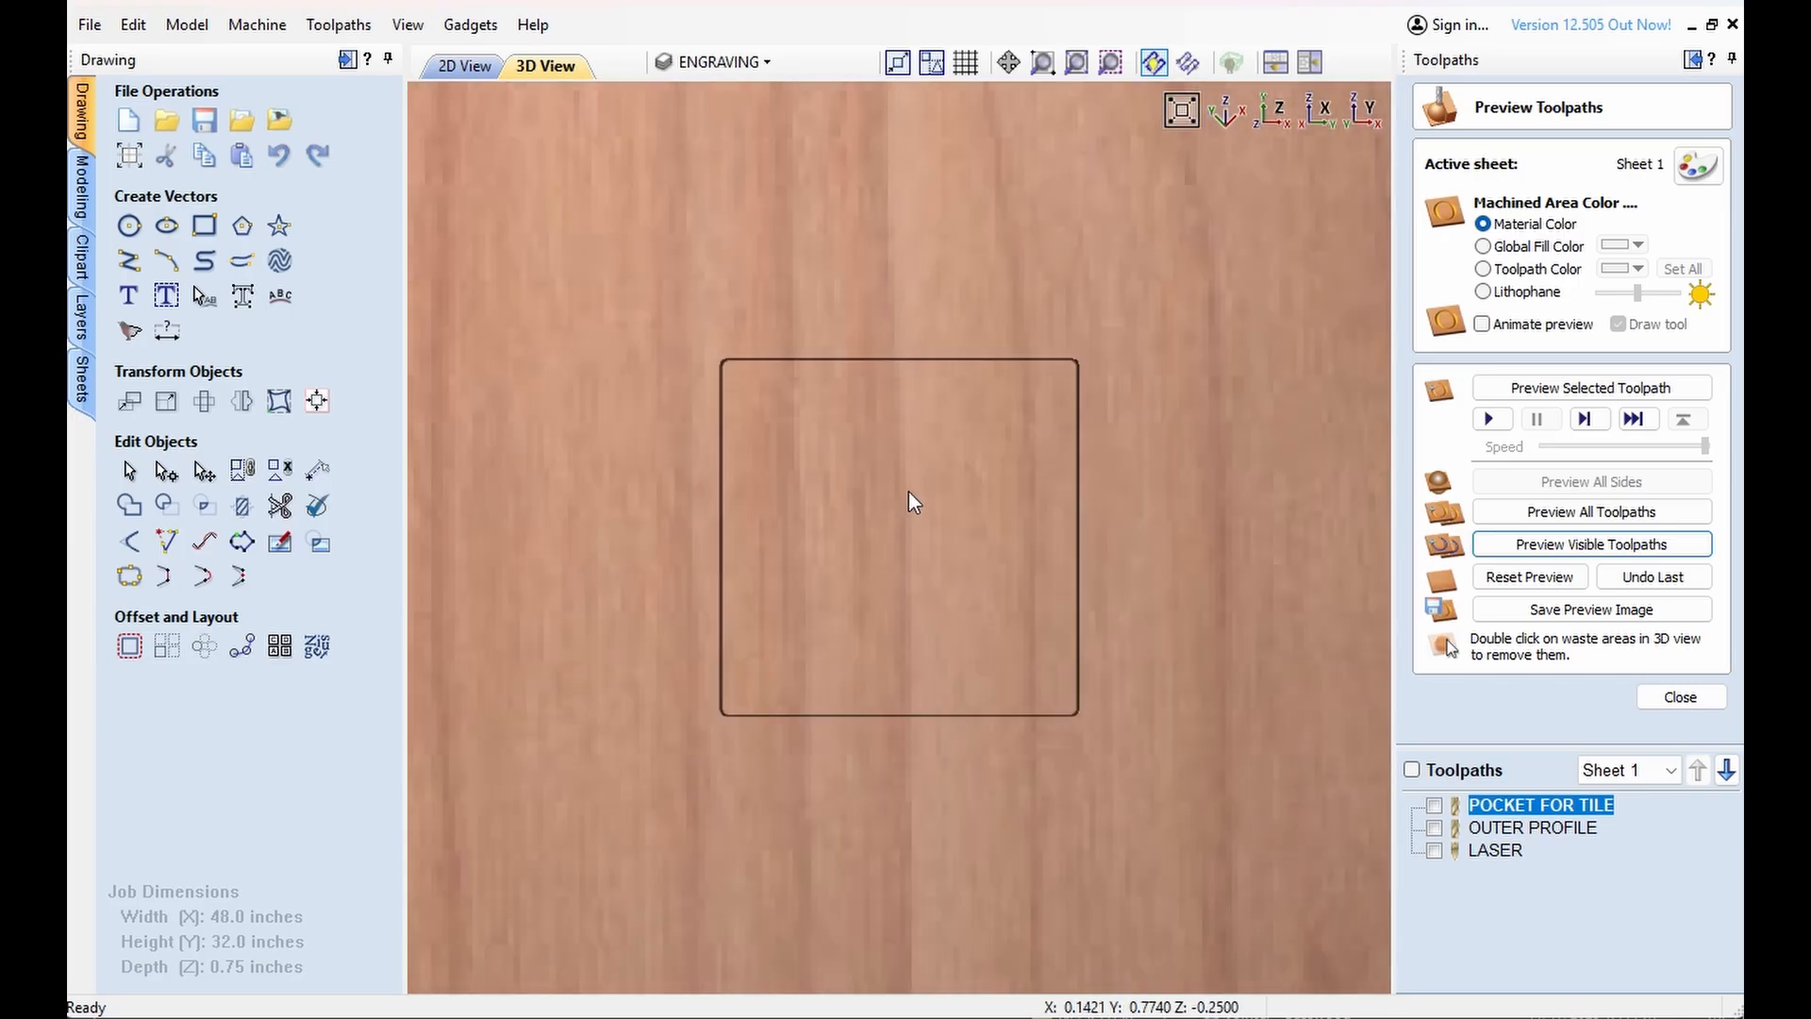
pyautogui.scroll(4, 913, 500)
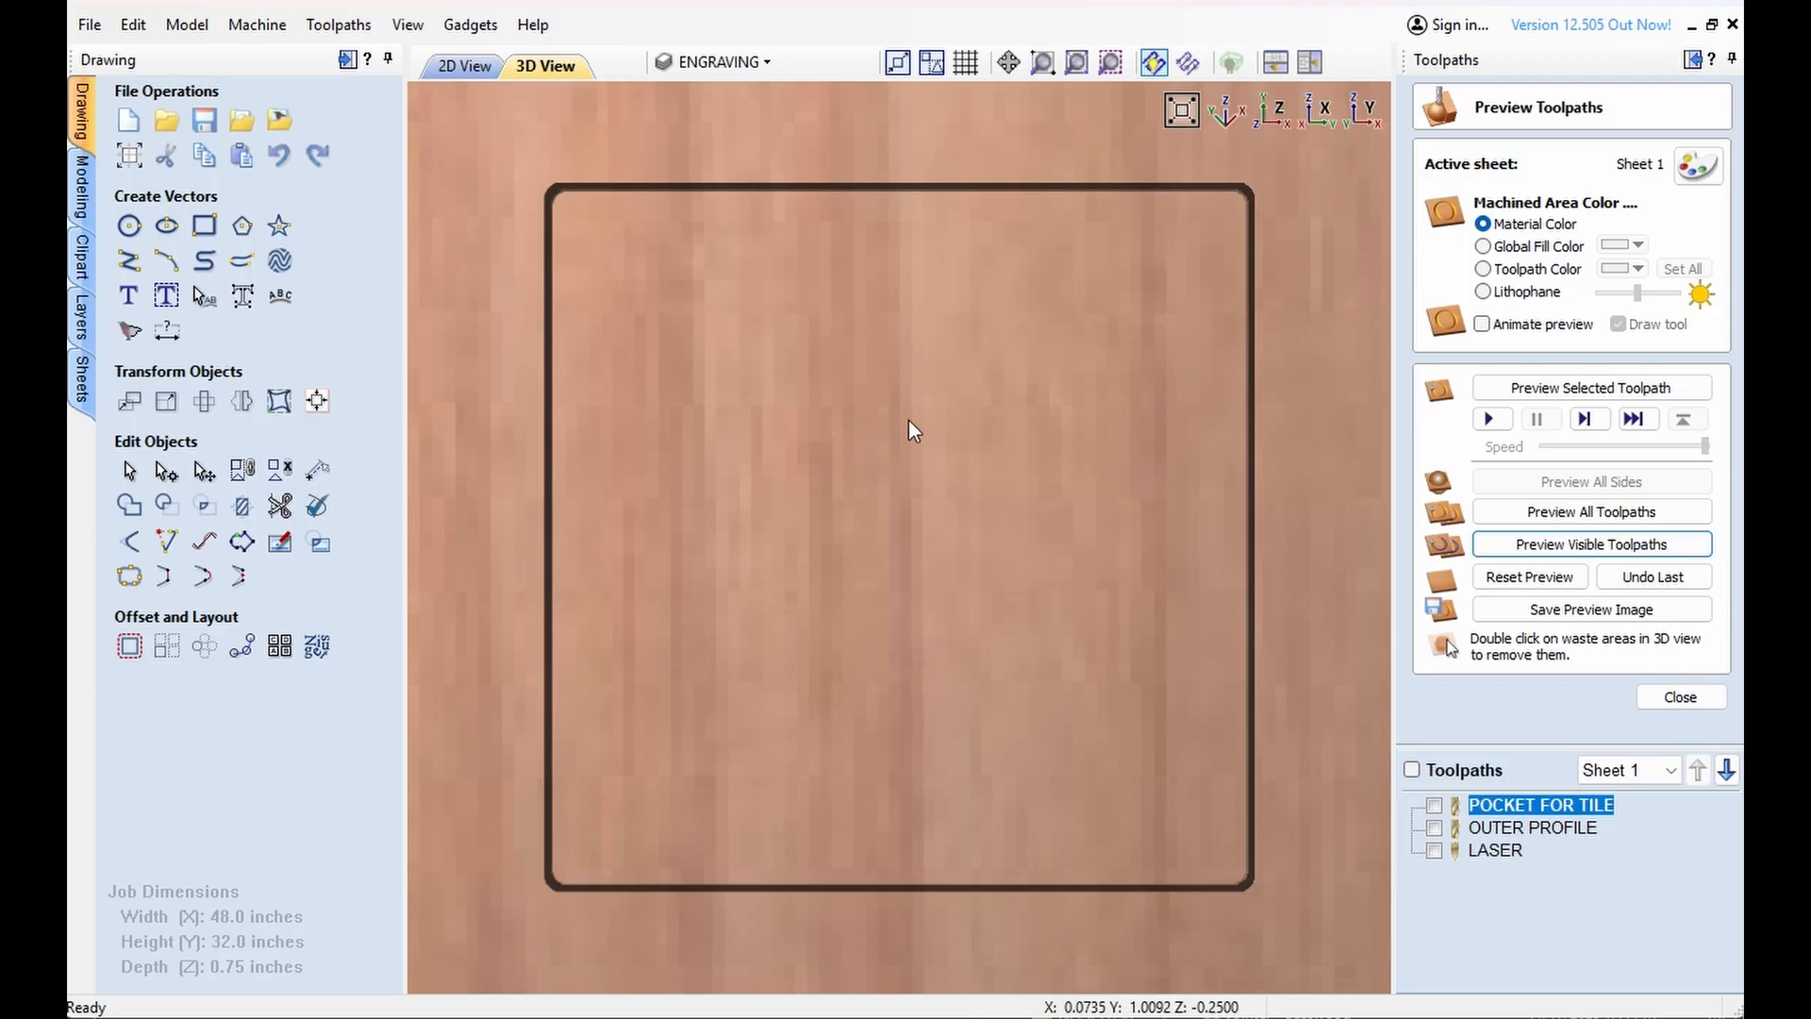
# Add smooth ramps with a 0.2 inch distance to the OUTER PROFILE toolpath and recalculate it
pyautogui.click(469, 66)
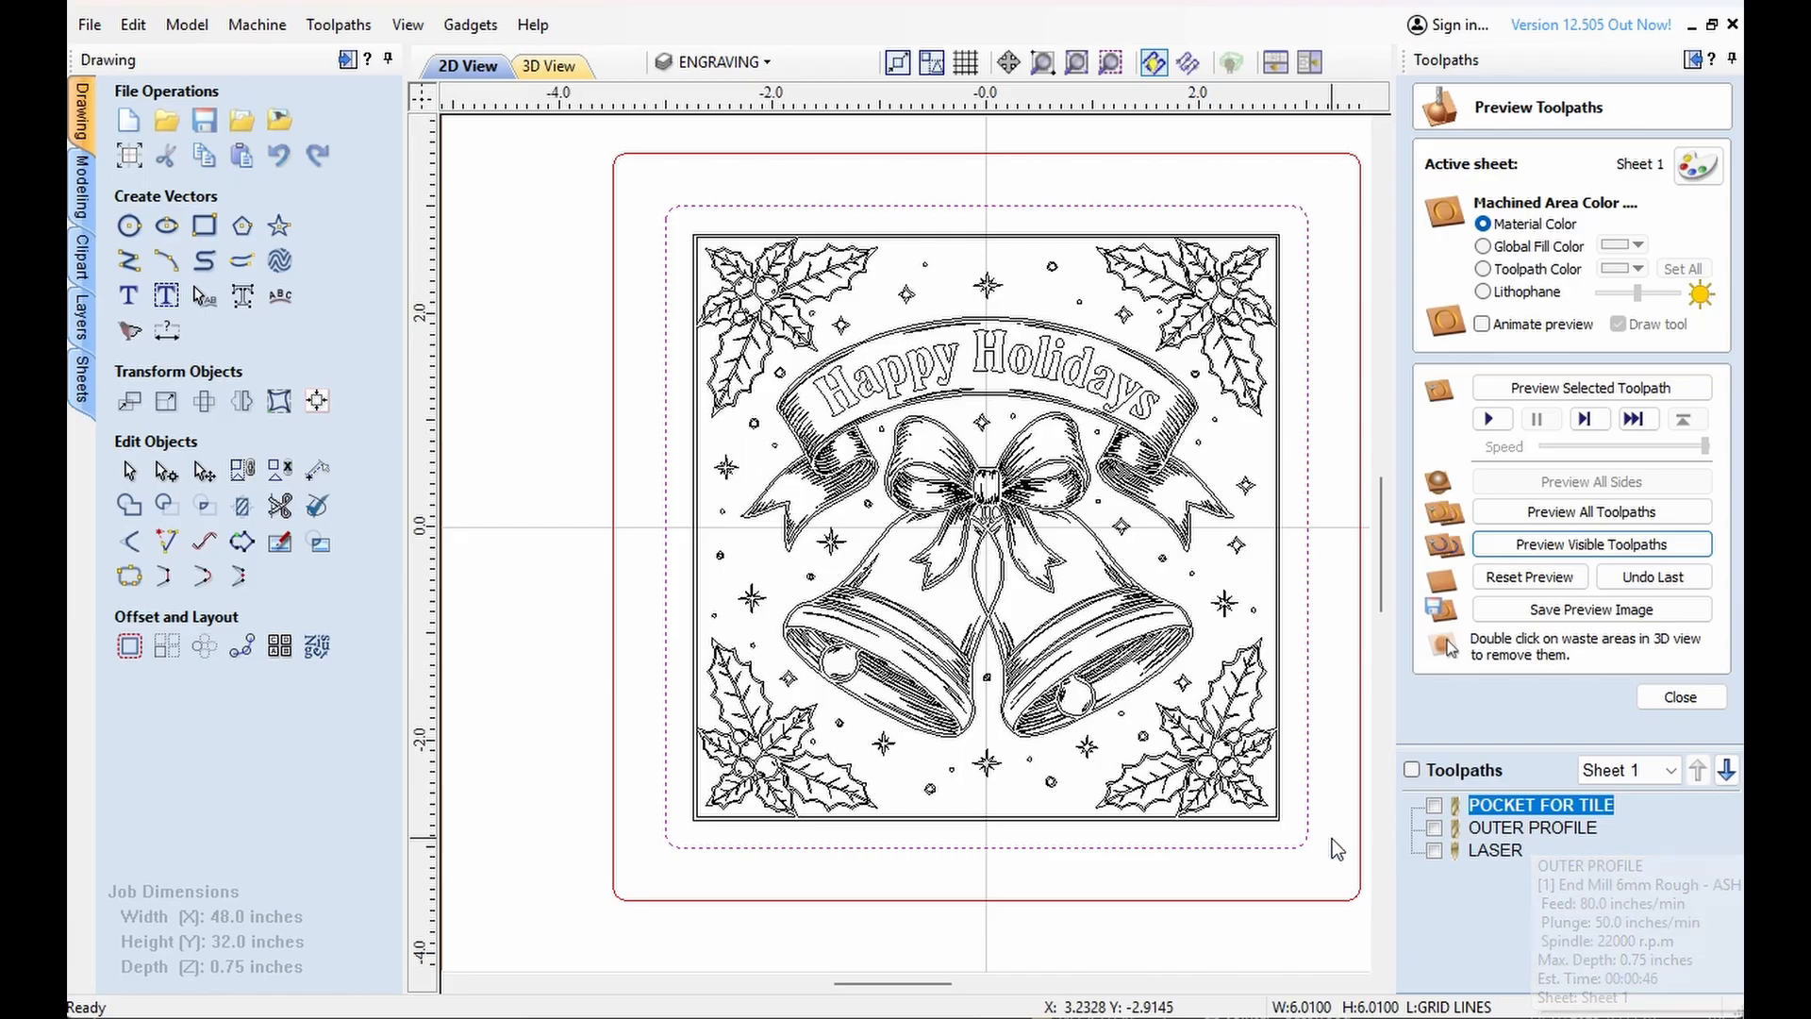
pyautogui.doubleClick(1536, 828)
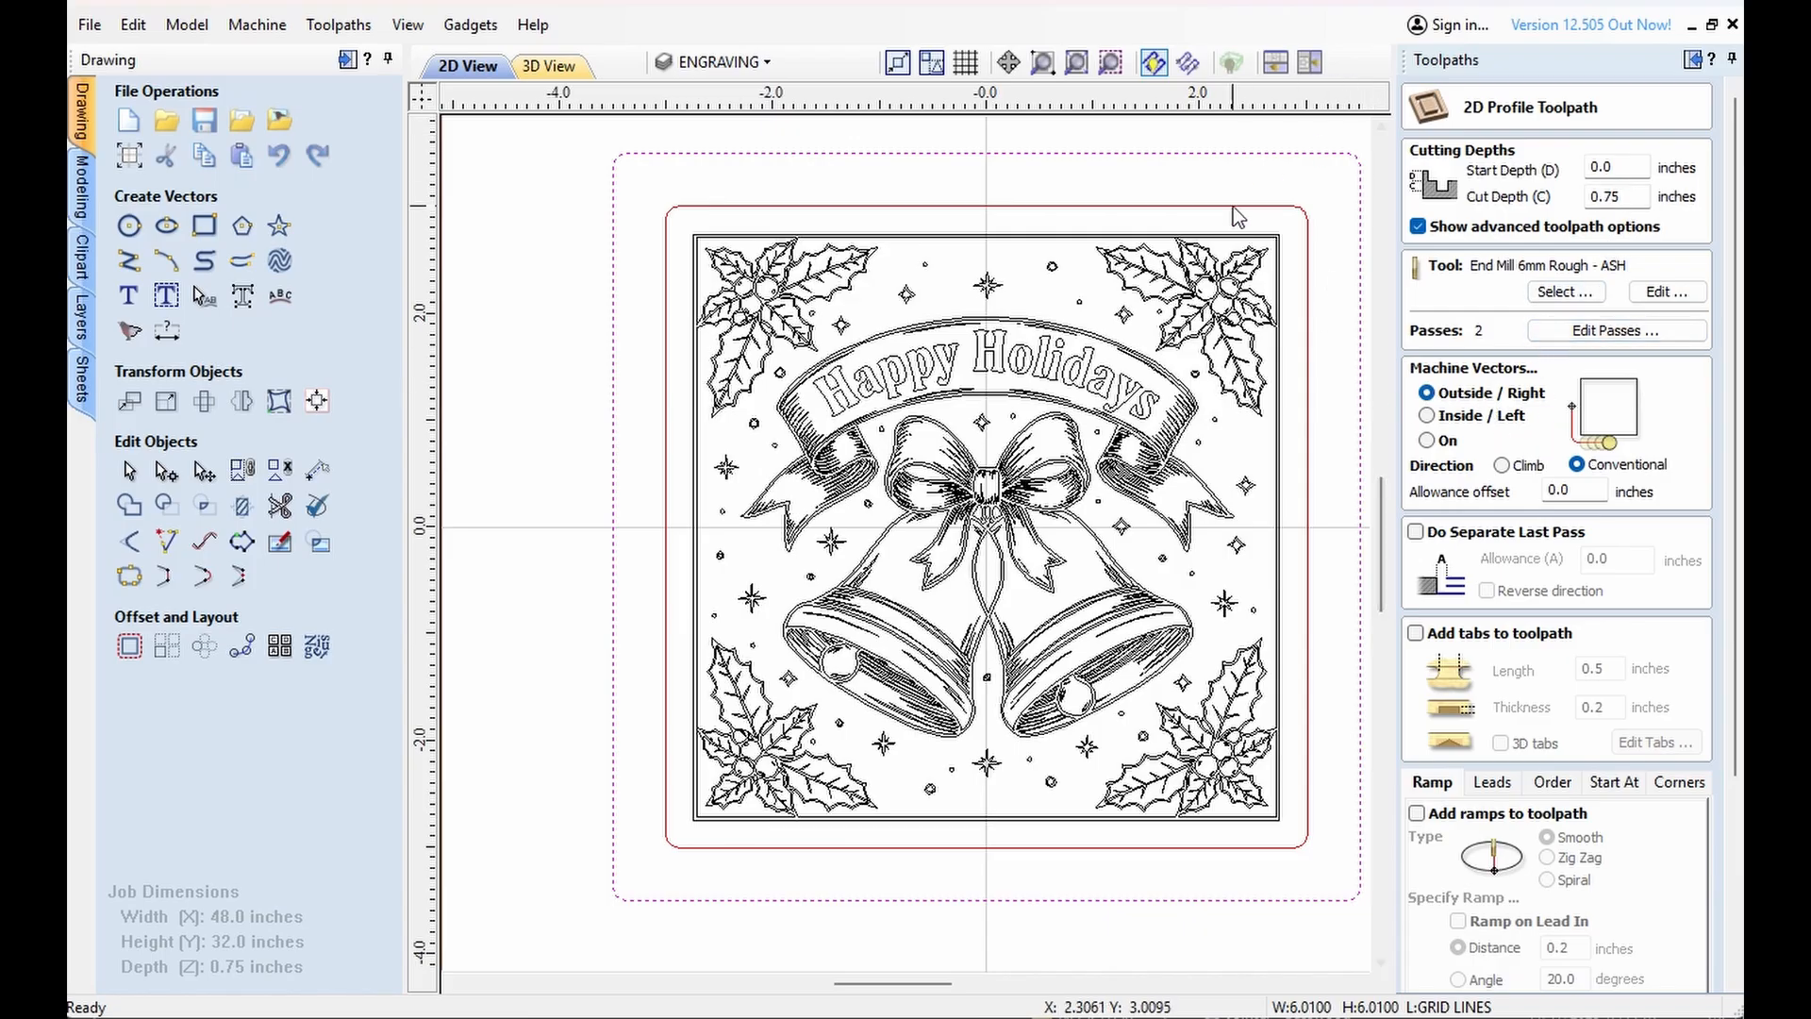
pyautogui.scroll(-1, 1611, 474)
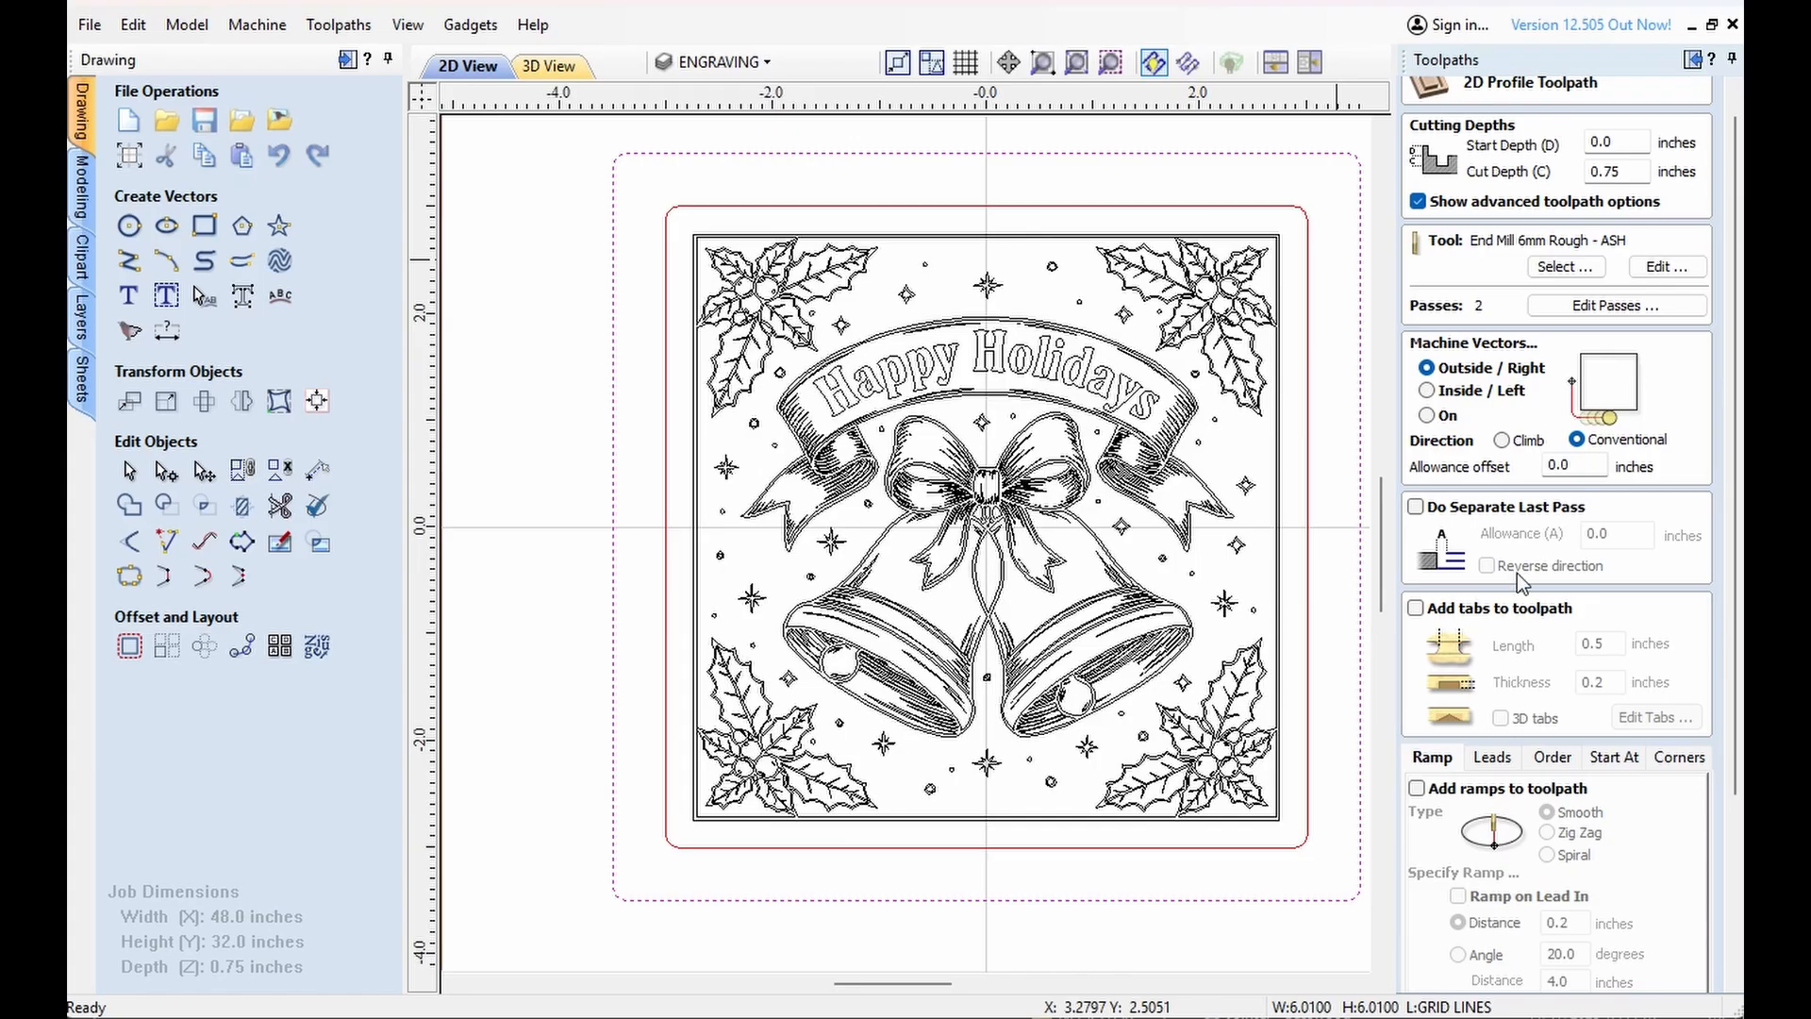
pyautogui.scroll(-3, 1519, 577)
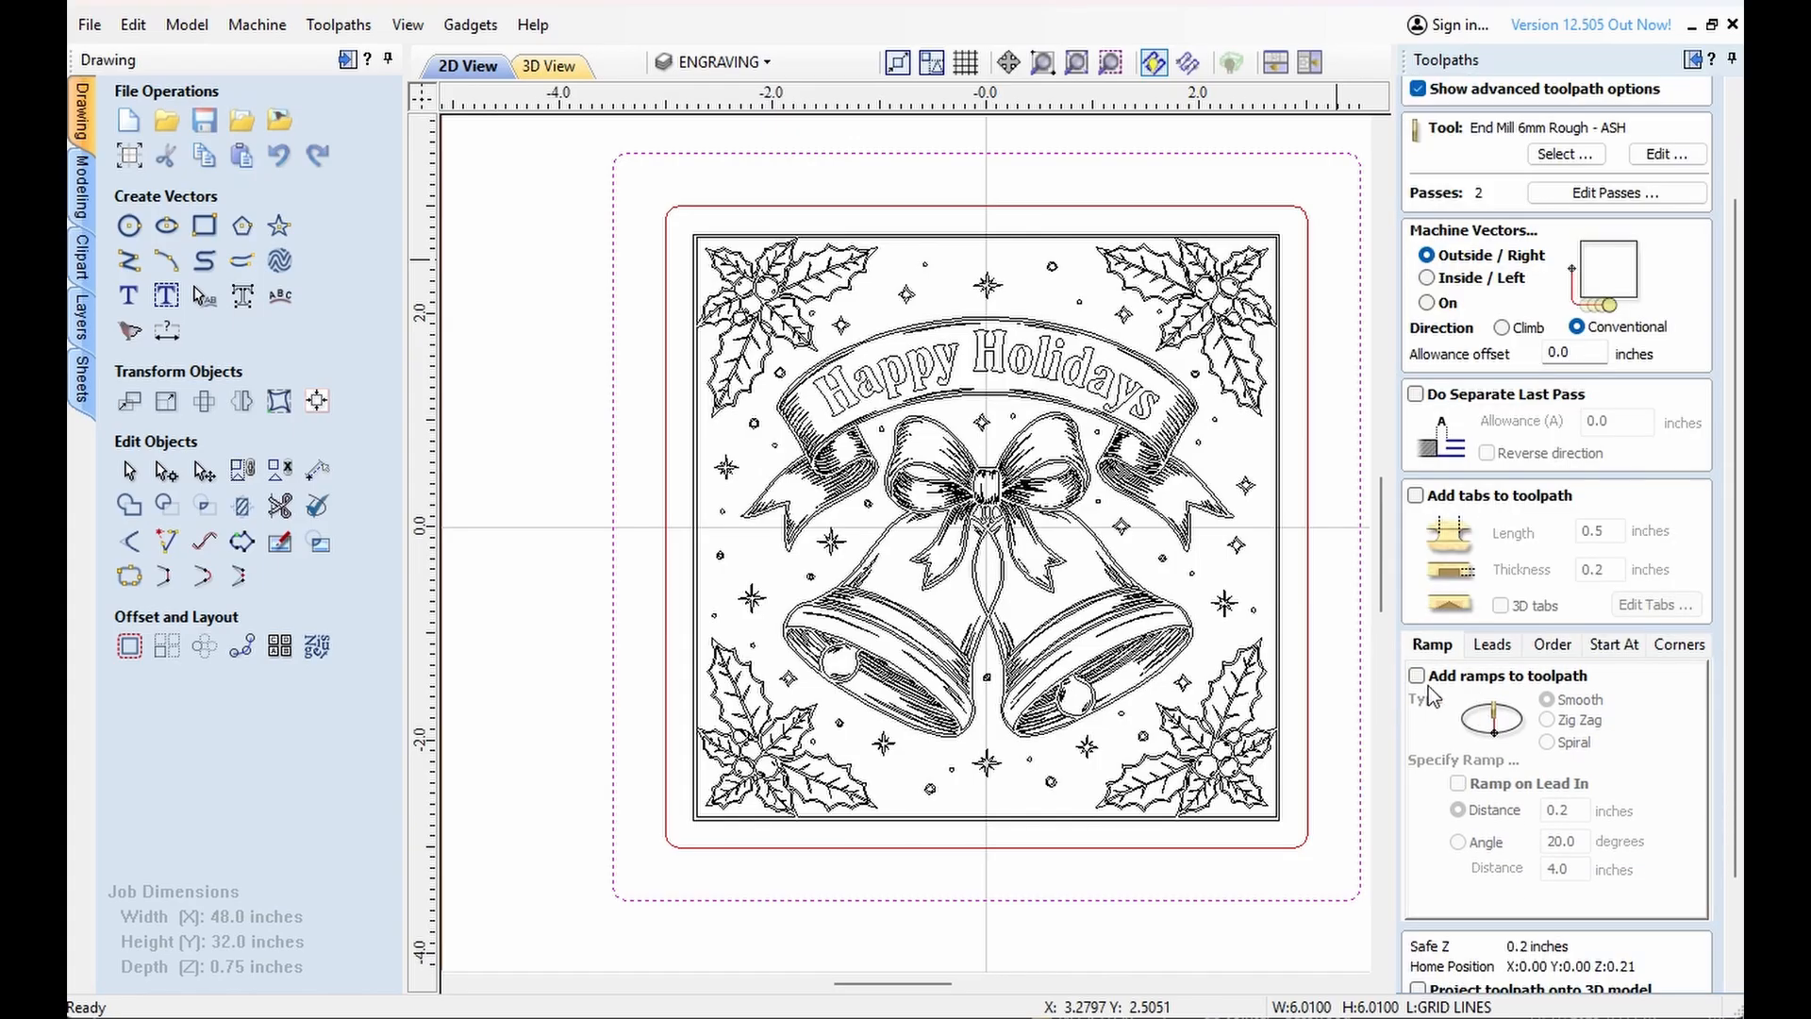
pyautogui.click(1416, 675)
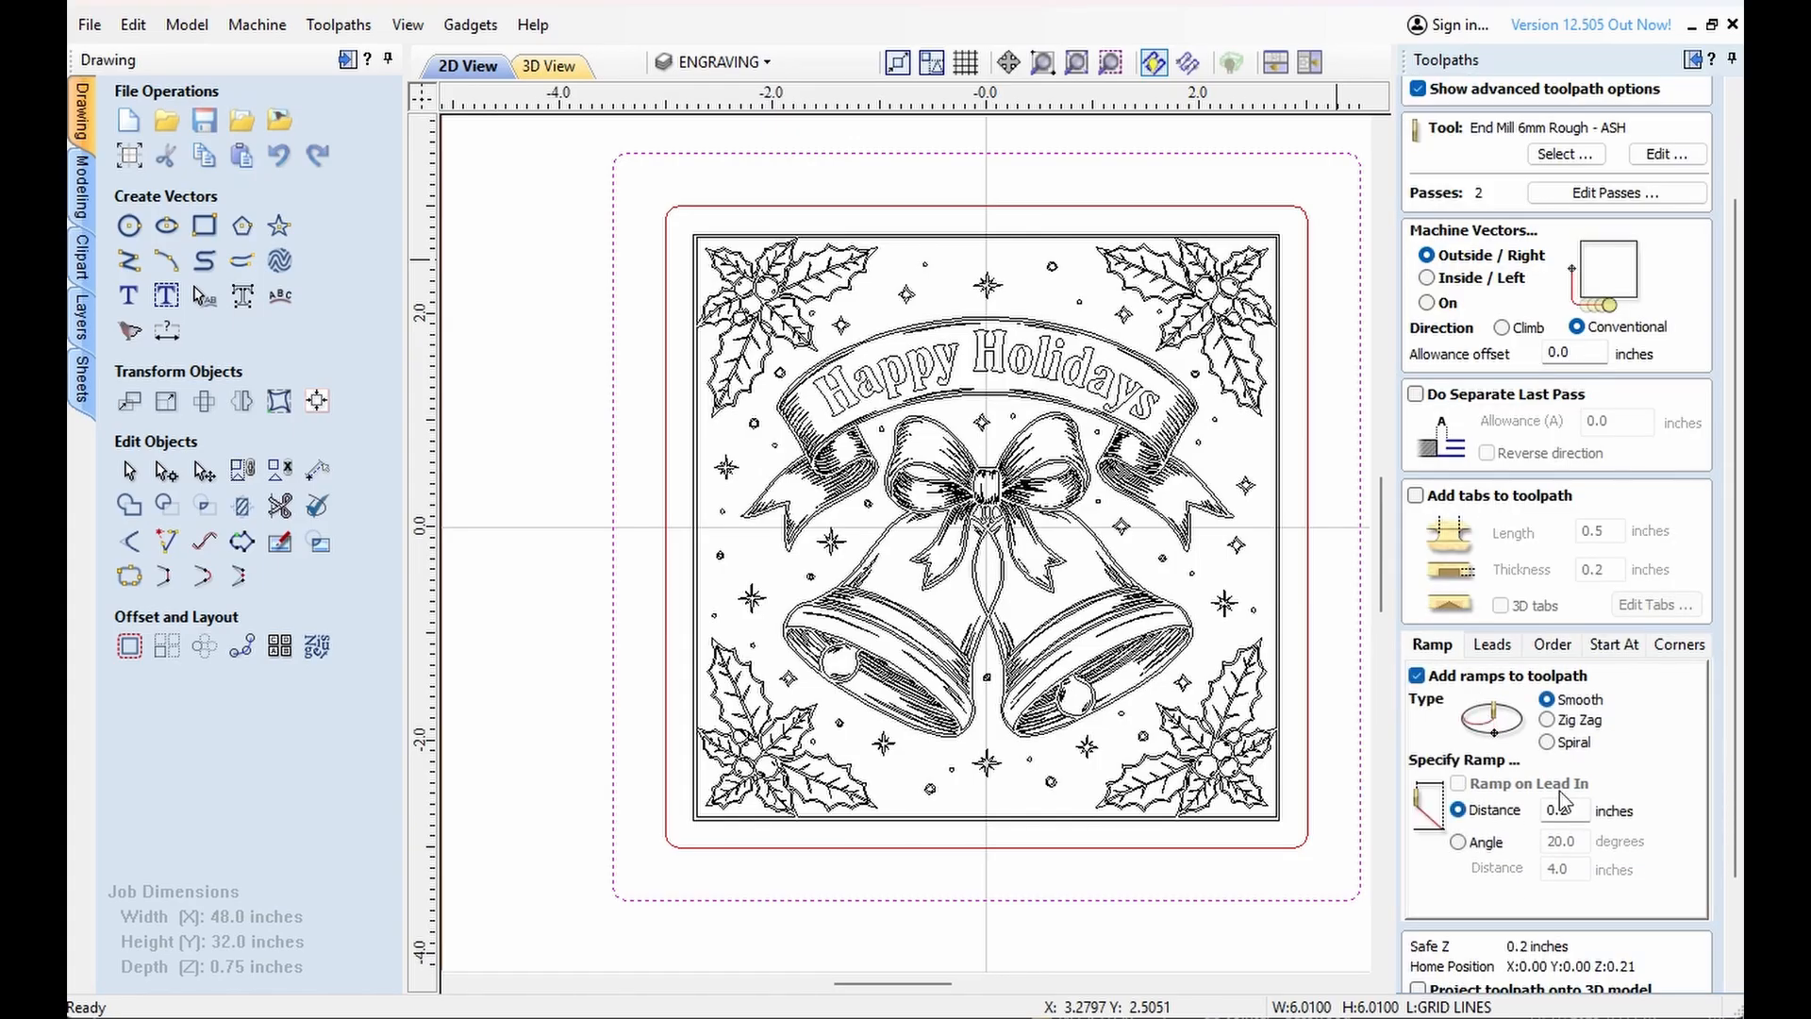
pyautogui.scroll(-3, 1599, 589)
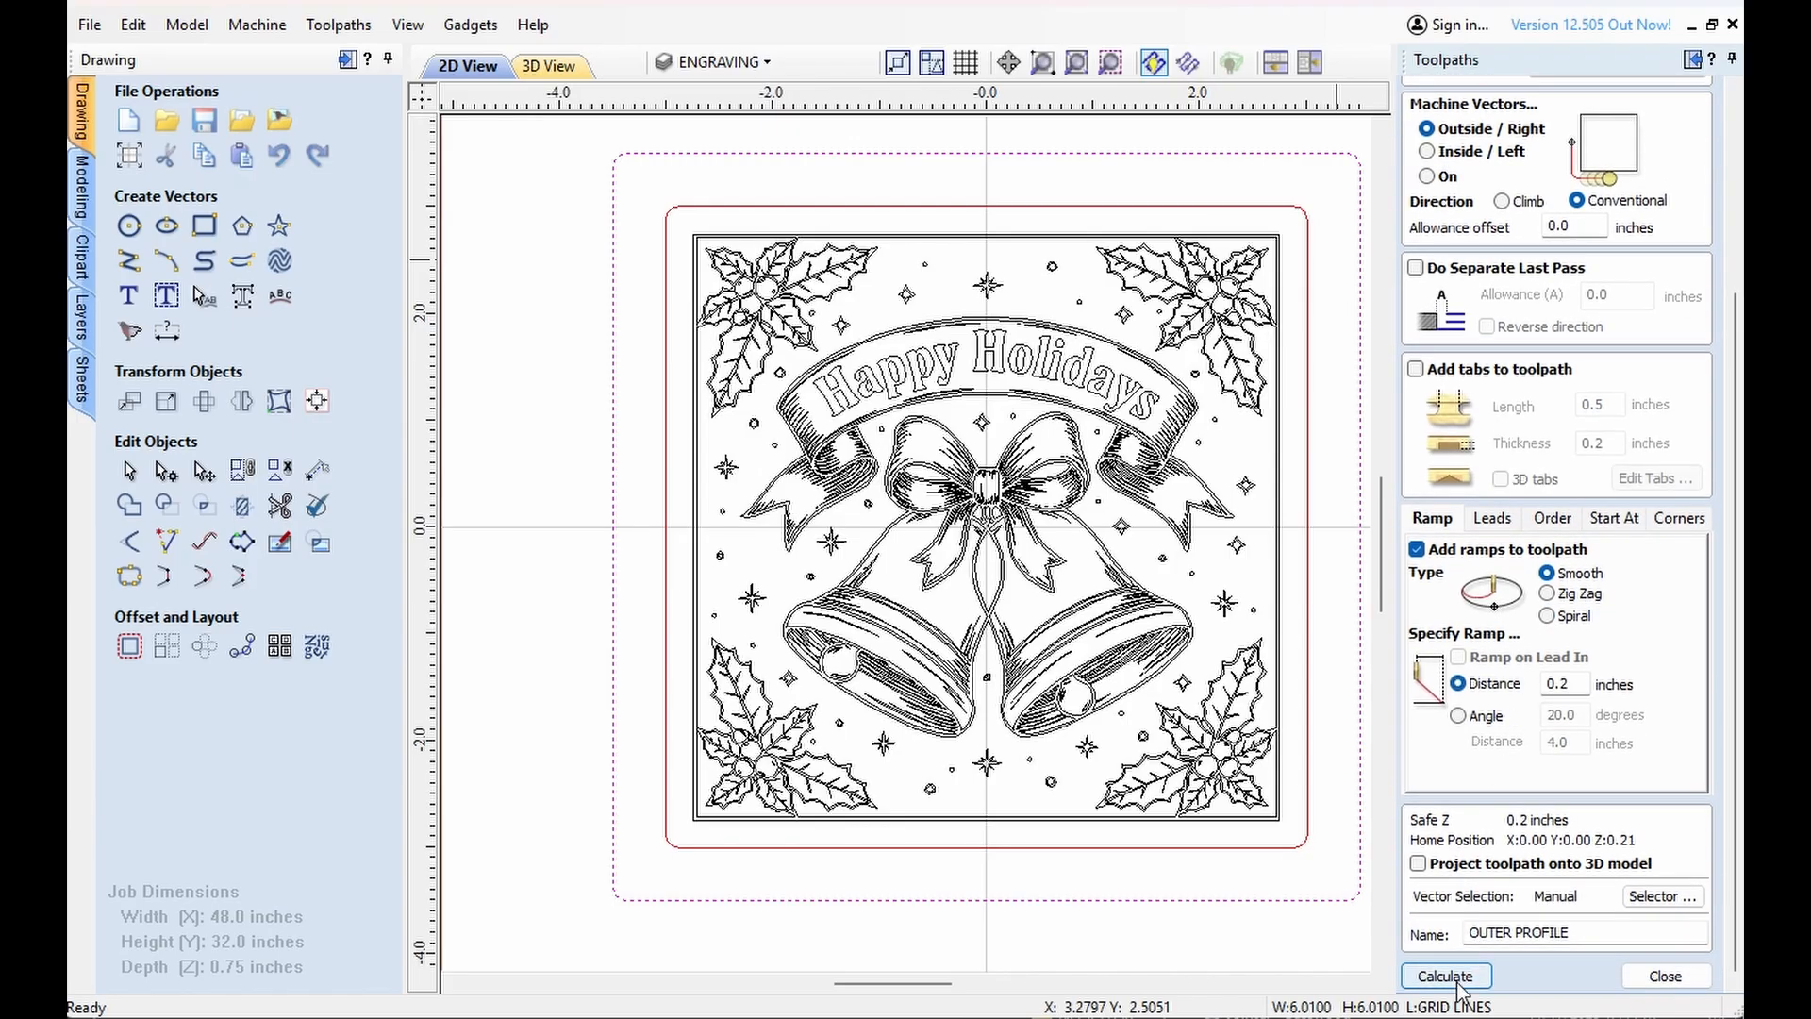
pyautogui.click(1457, 981)
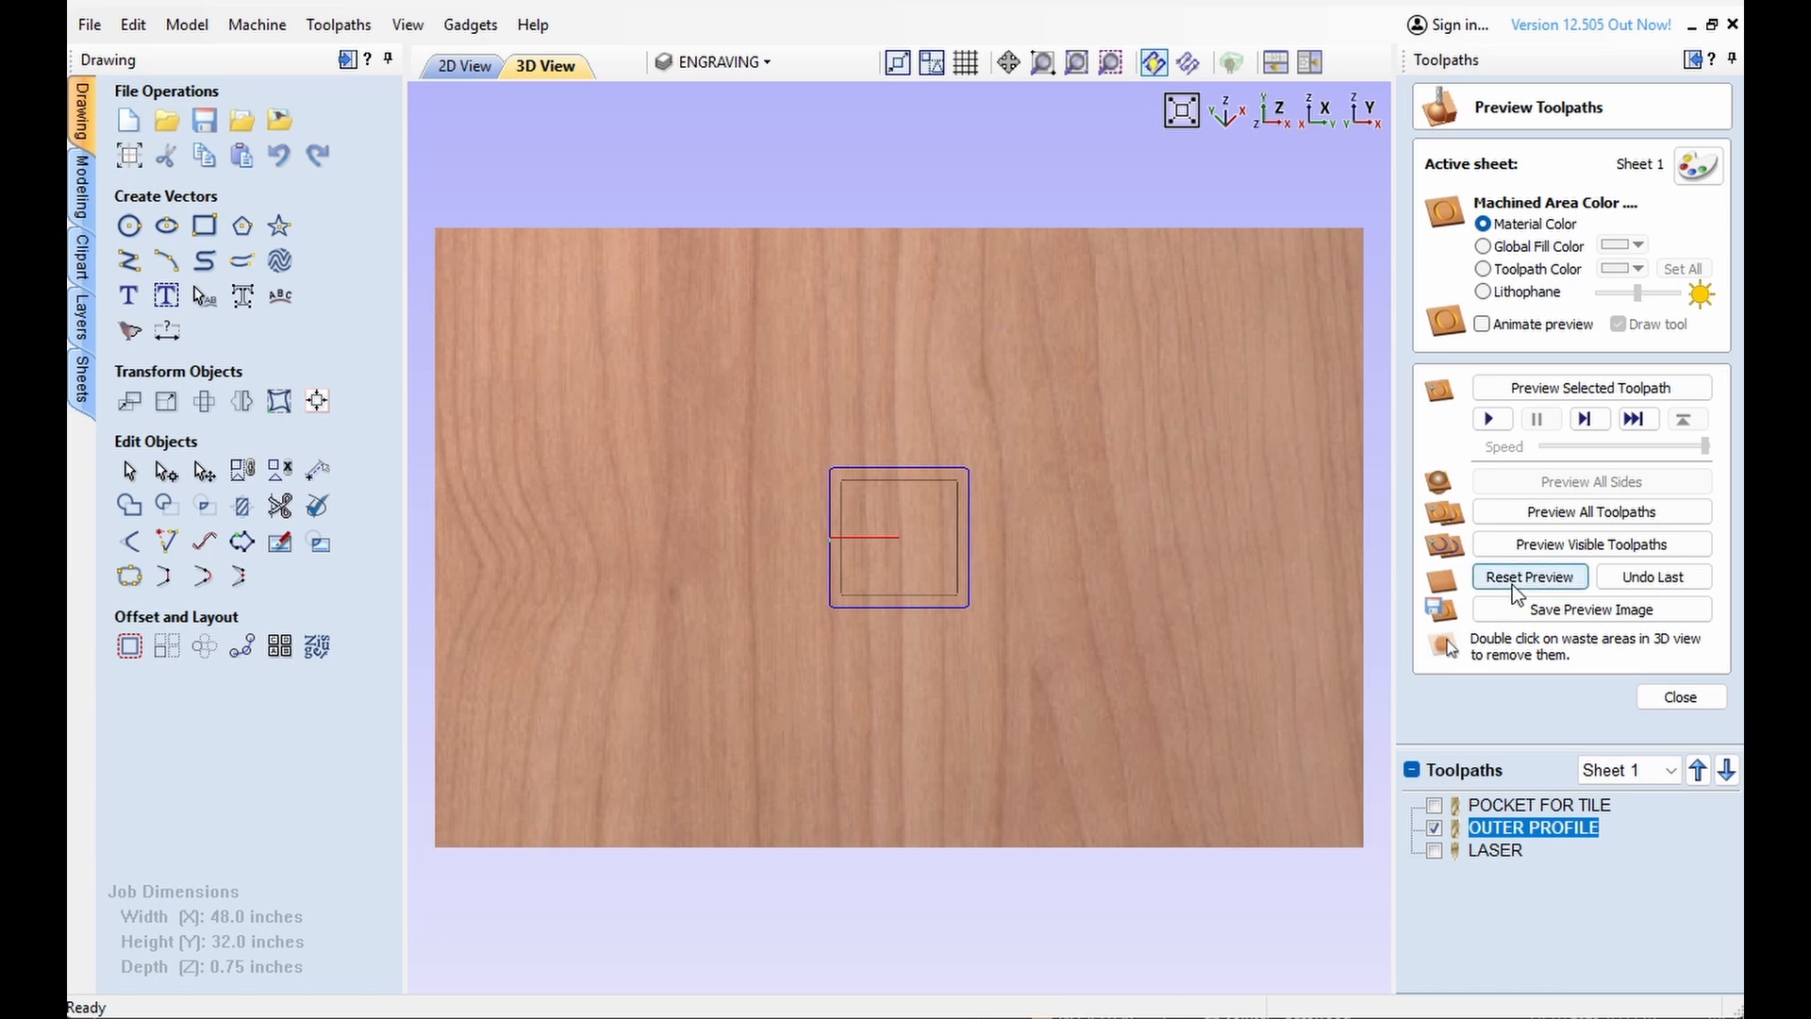
# Preview the POCKET FOR TILE and OUTER PROFILE toolpaths together, remove the surrounding waste material, and inspect the cut-out piece
pyautogui.click(1433, 805)
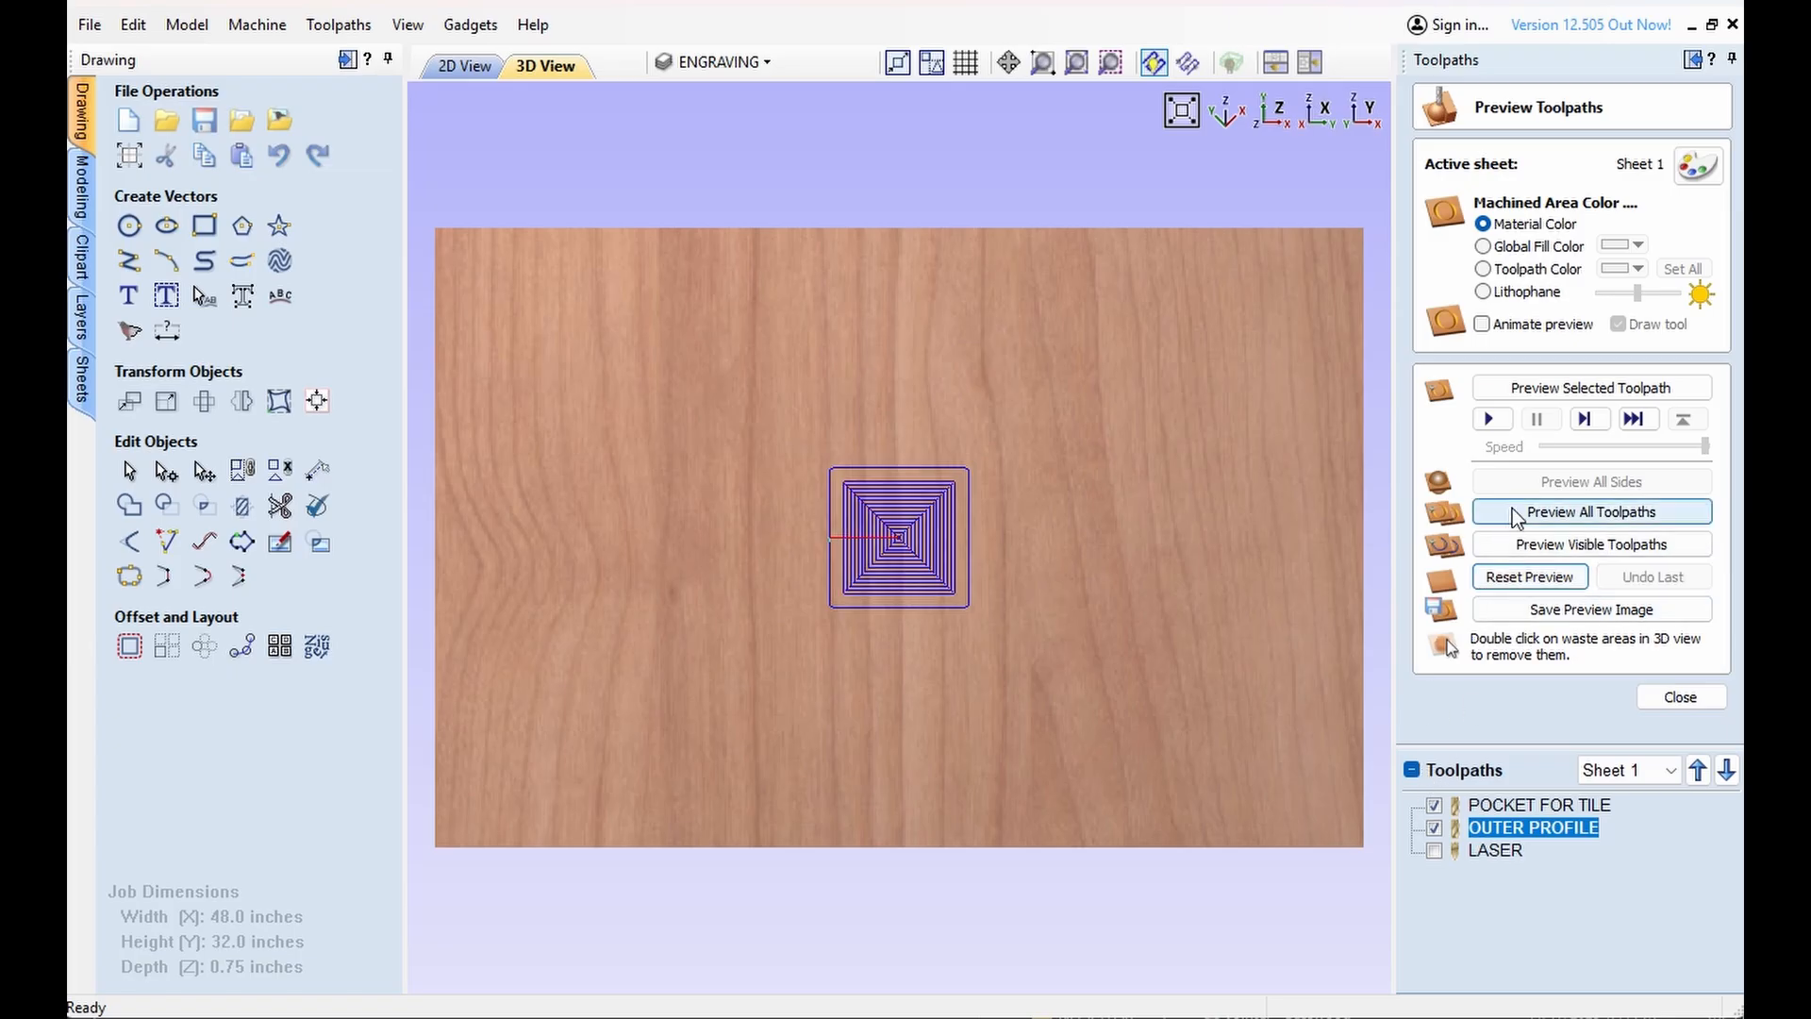
pyautogui.click(1545, 548)
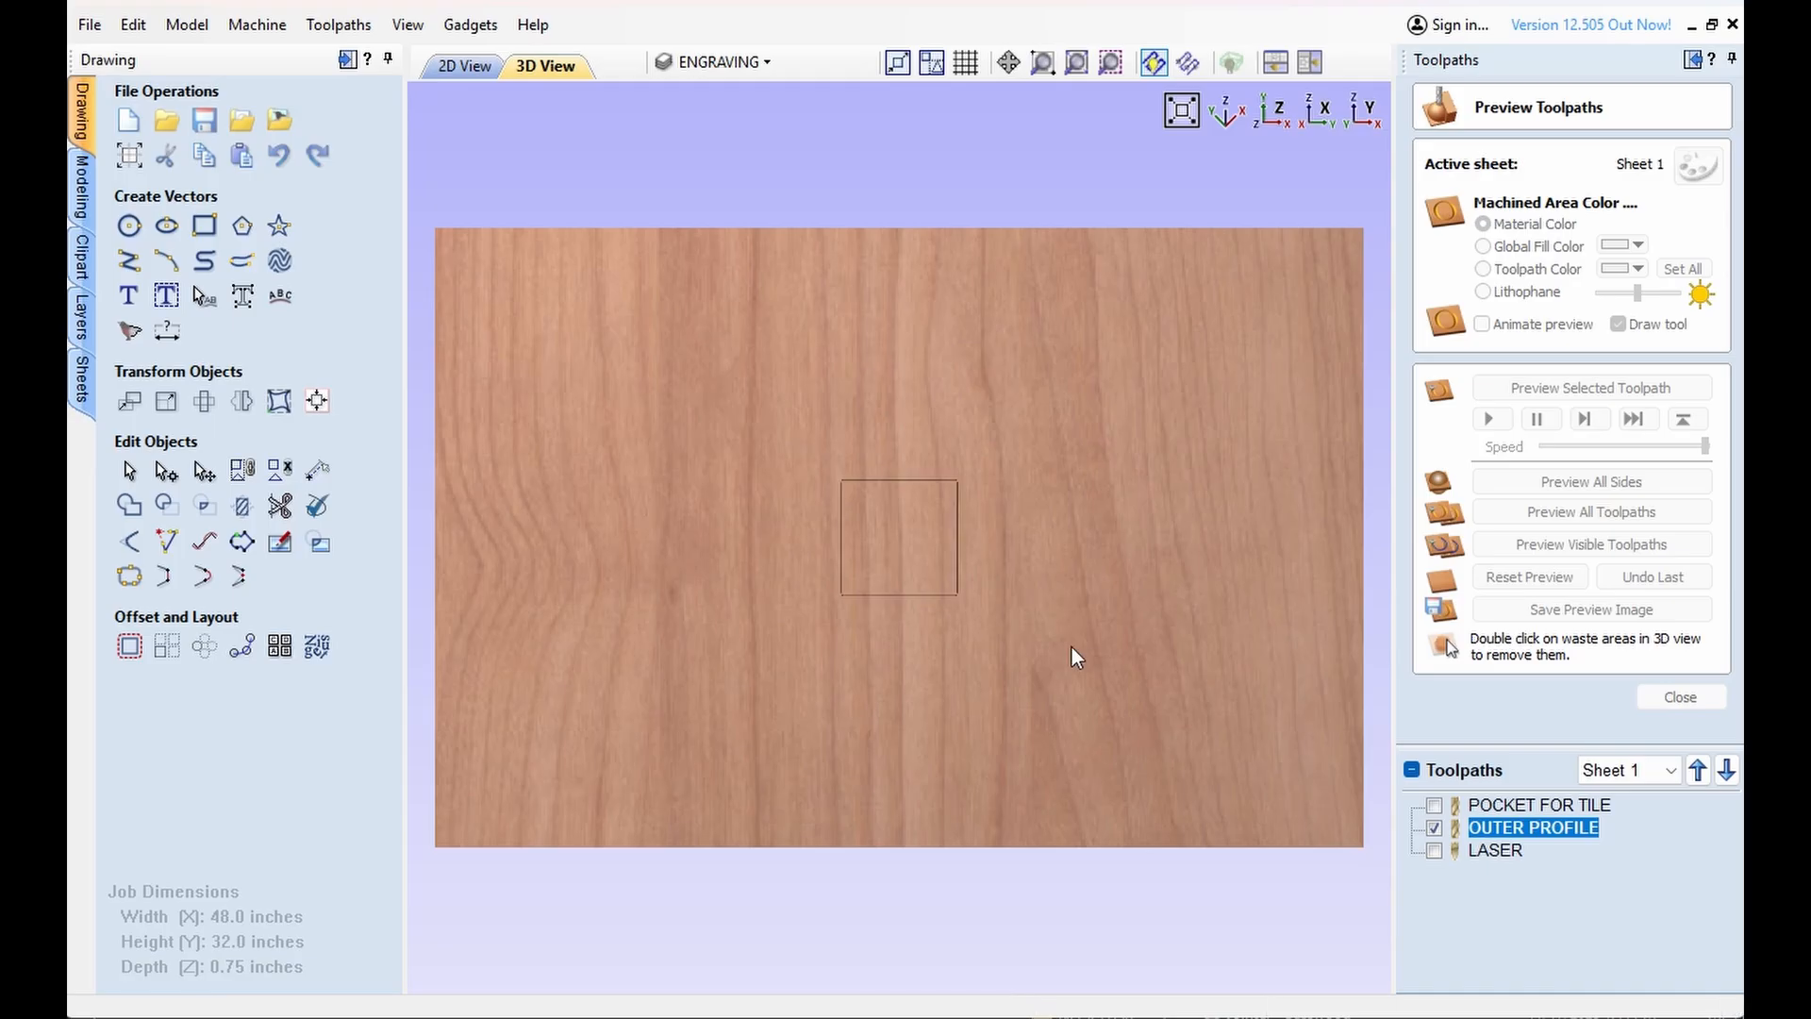
pyautogui.scroll(3, 943, 626)
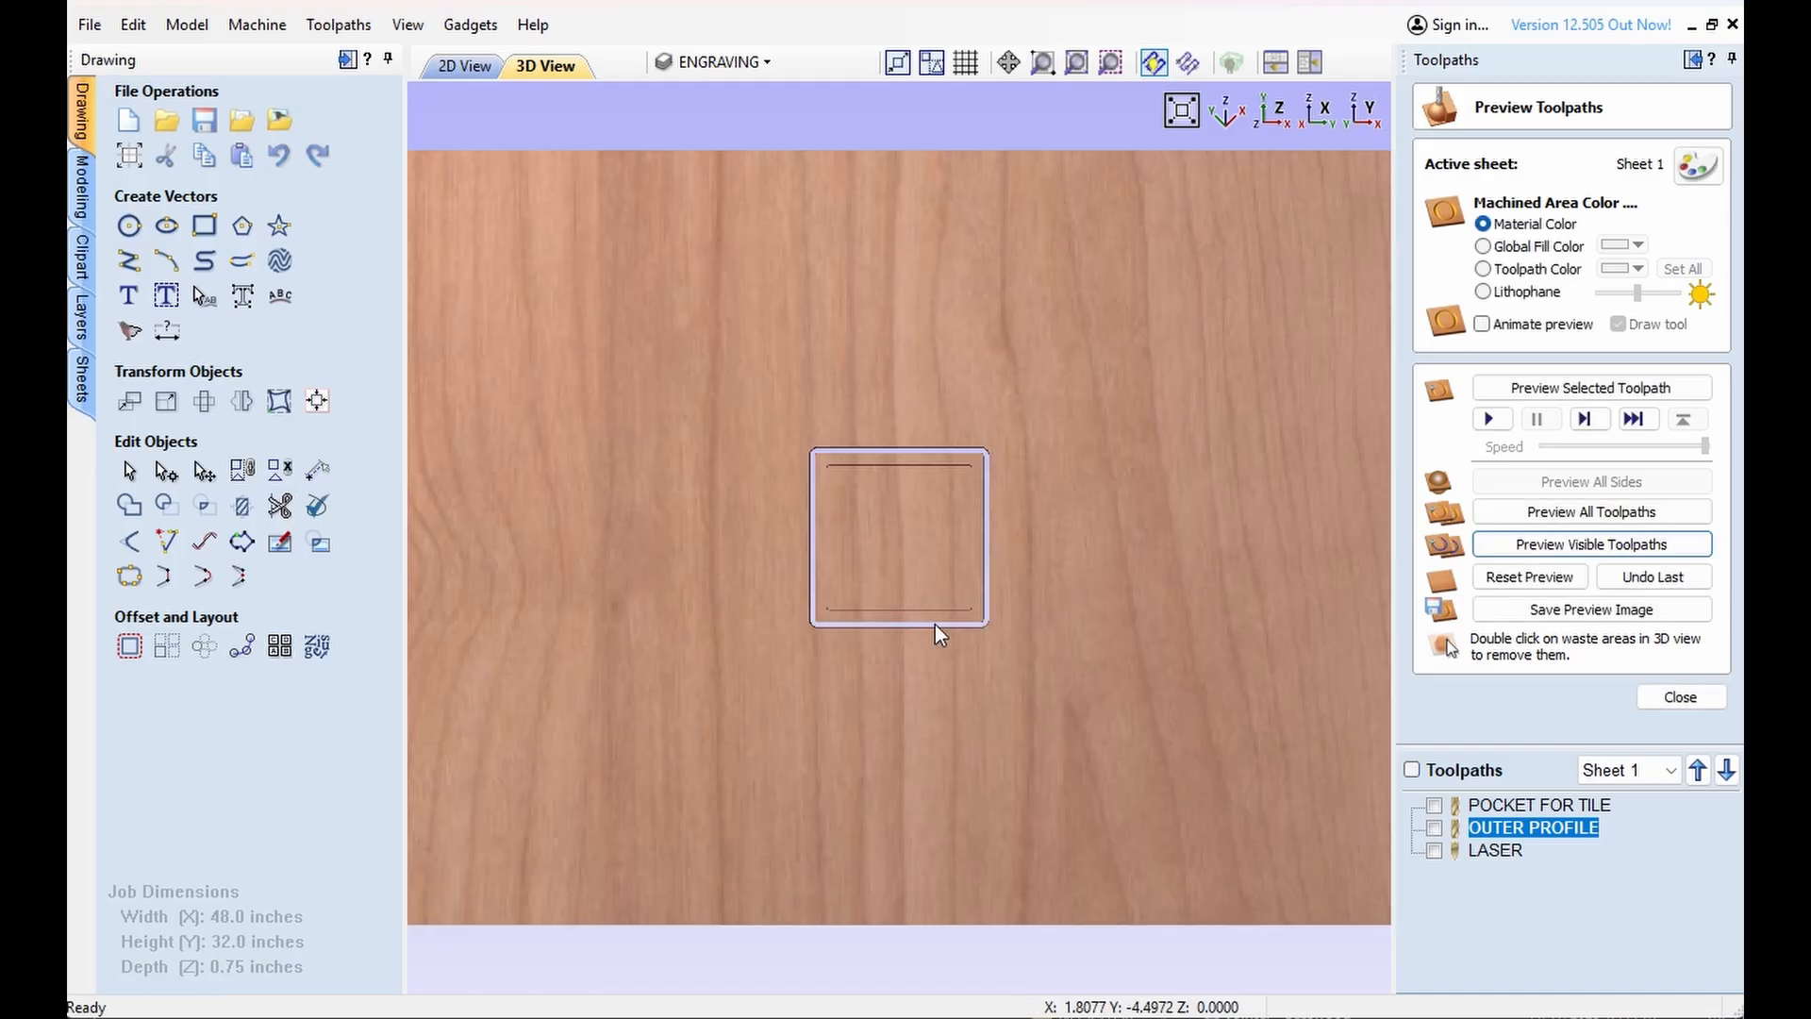
pyautogui.doubleClick(1211, 516)
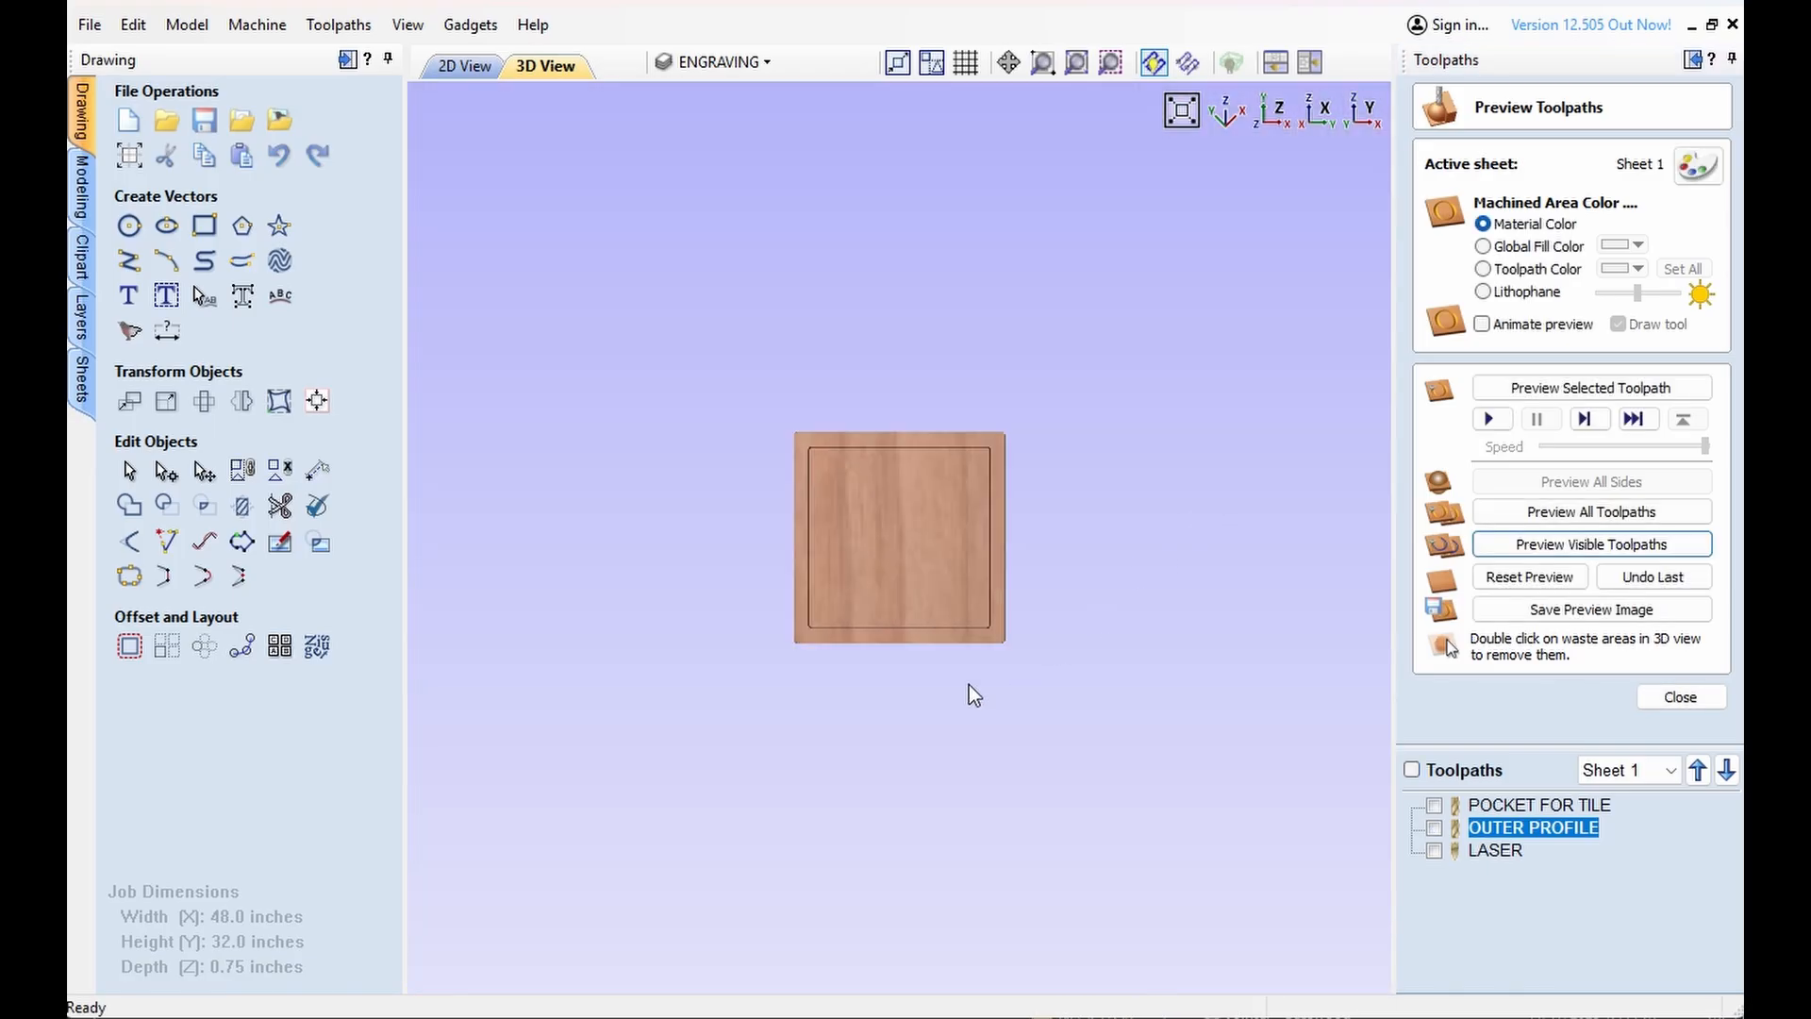
pyautogui.scroll(2, 869, 522)
pyautogui.moveTo(804, 591); pyautogui.dragTo(955, 552)
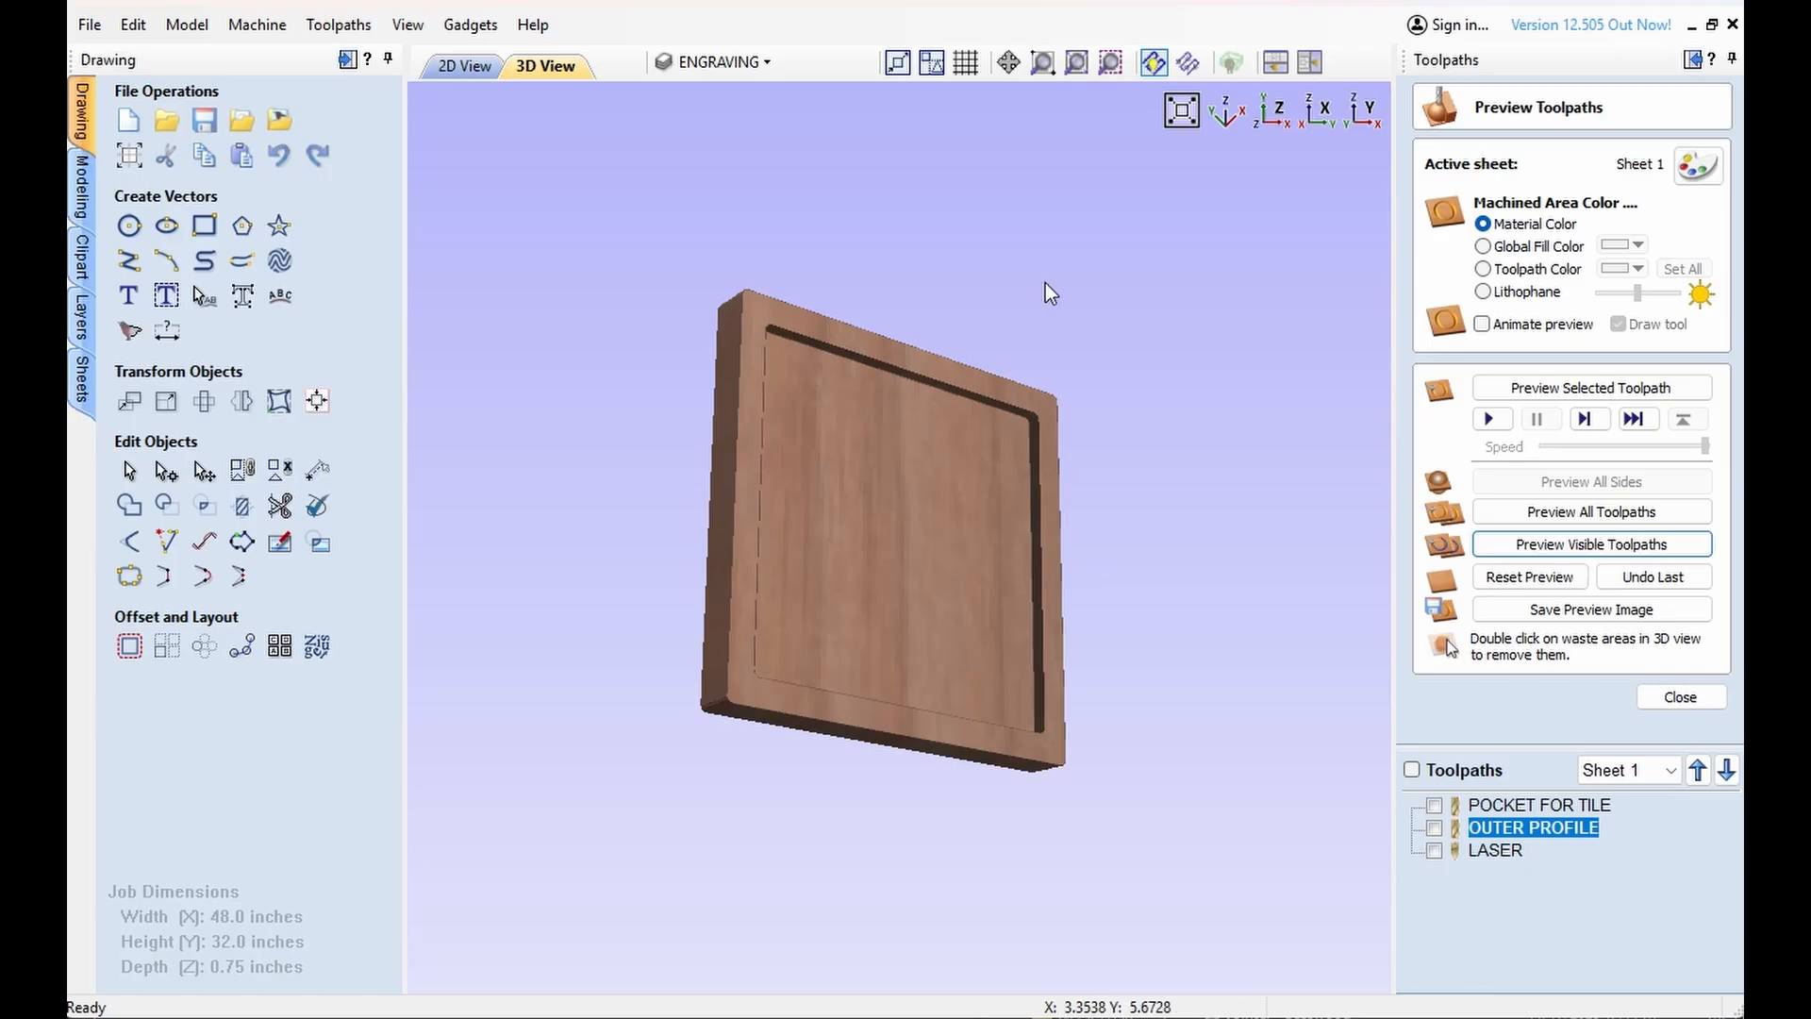
# Open the LASER toolpath for editing from the 2D view and change its tool to Laser 5w SLATE
pyautogui.click(465, 66)
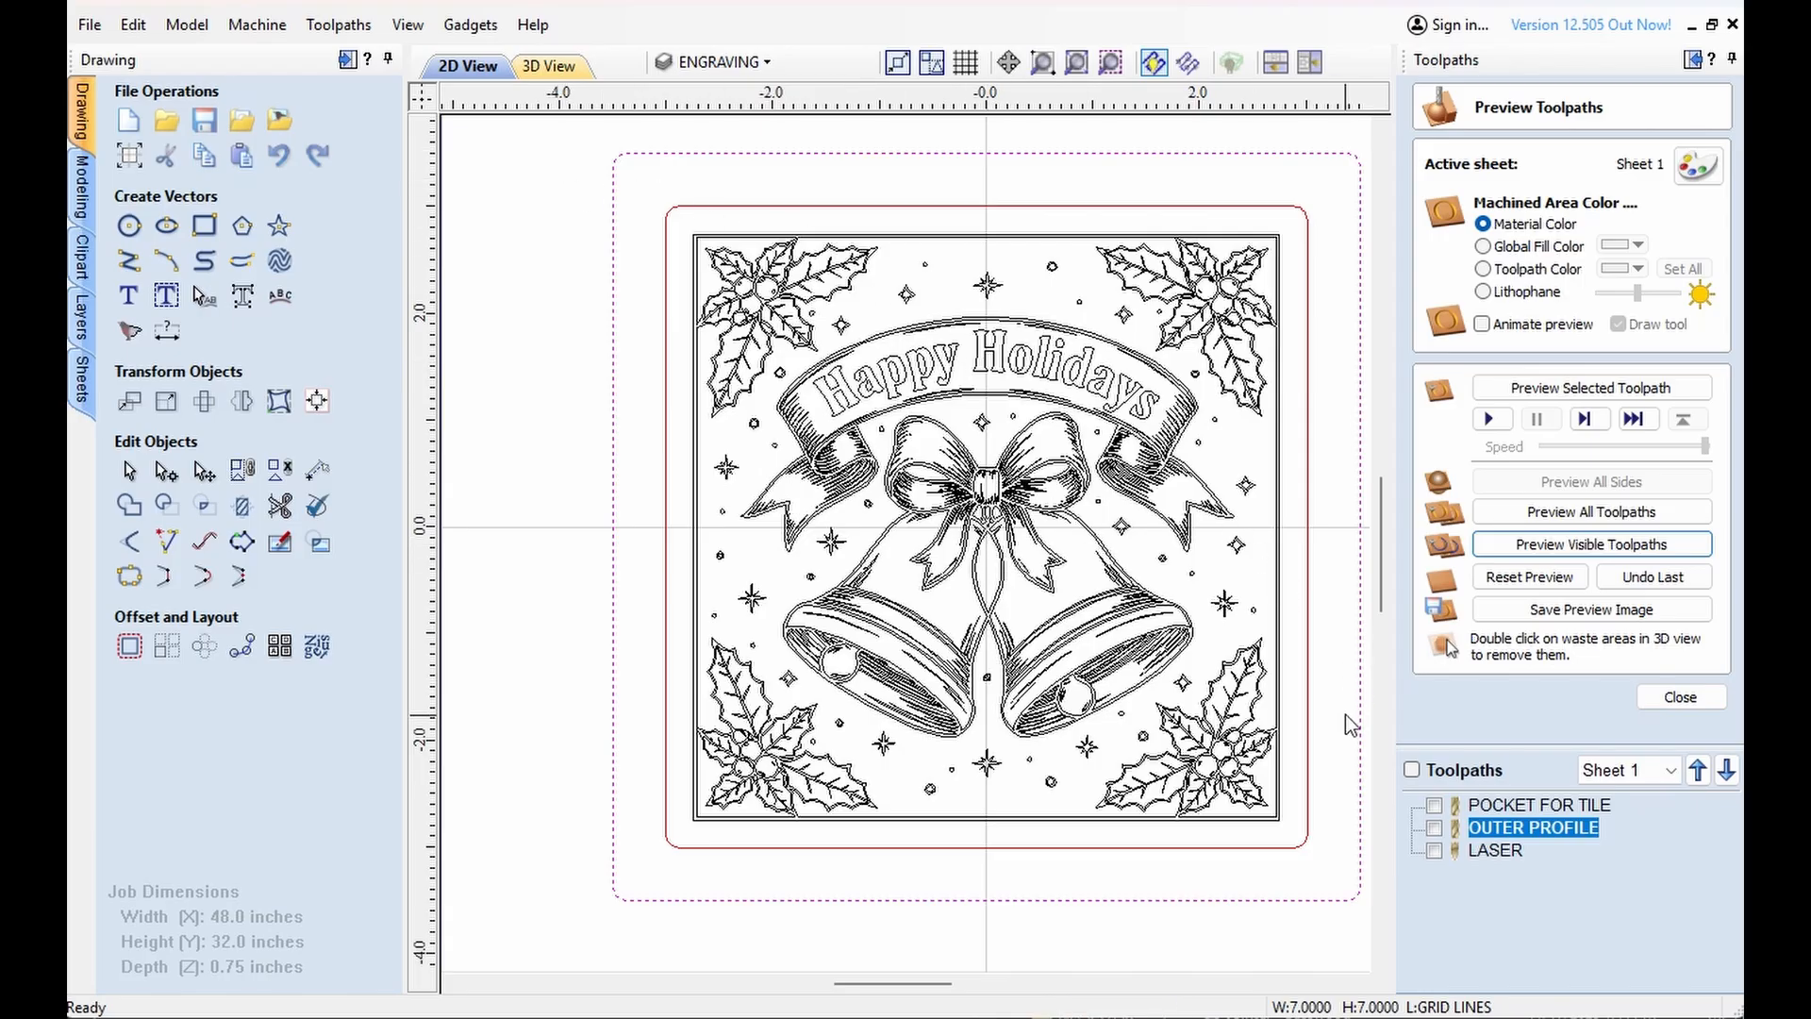
pyautogui.doubleClick(1488, 853)
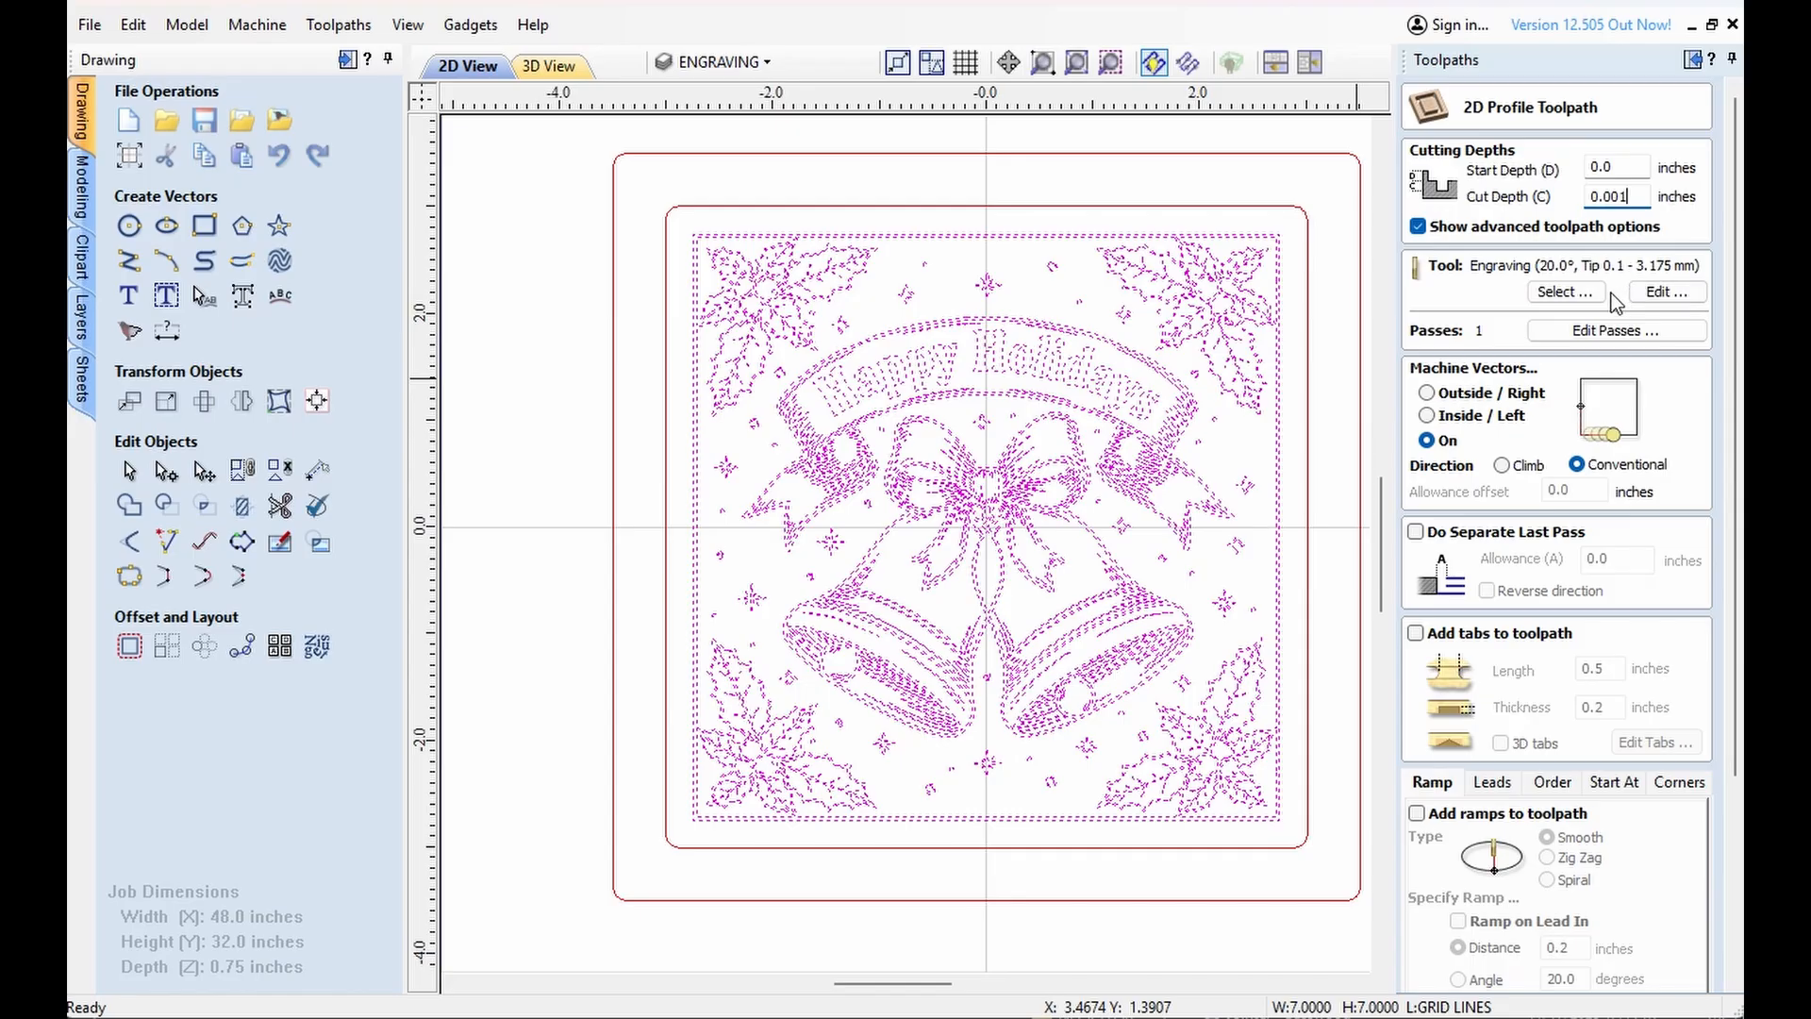
pyautogui.click(1566, 294)
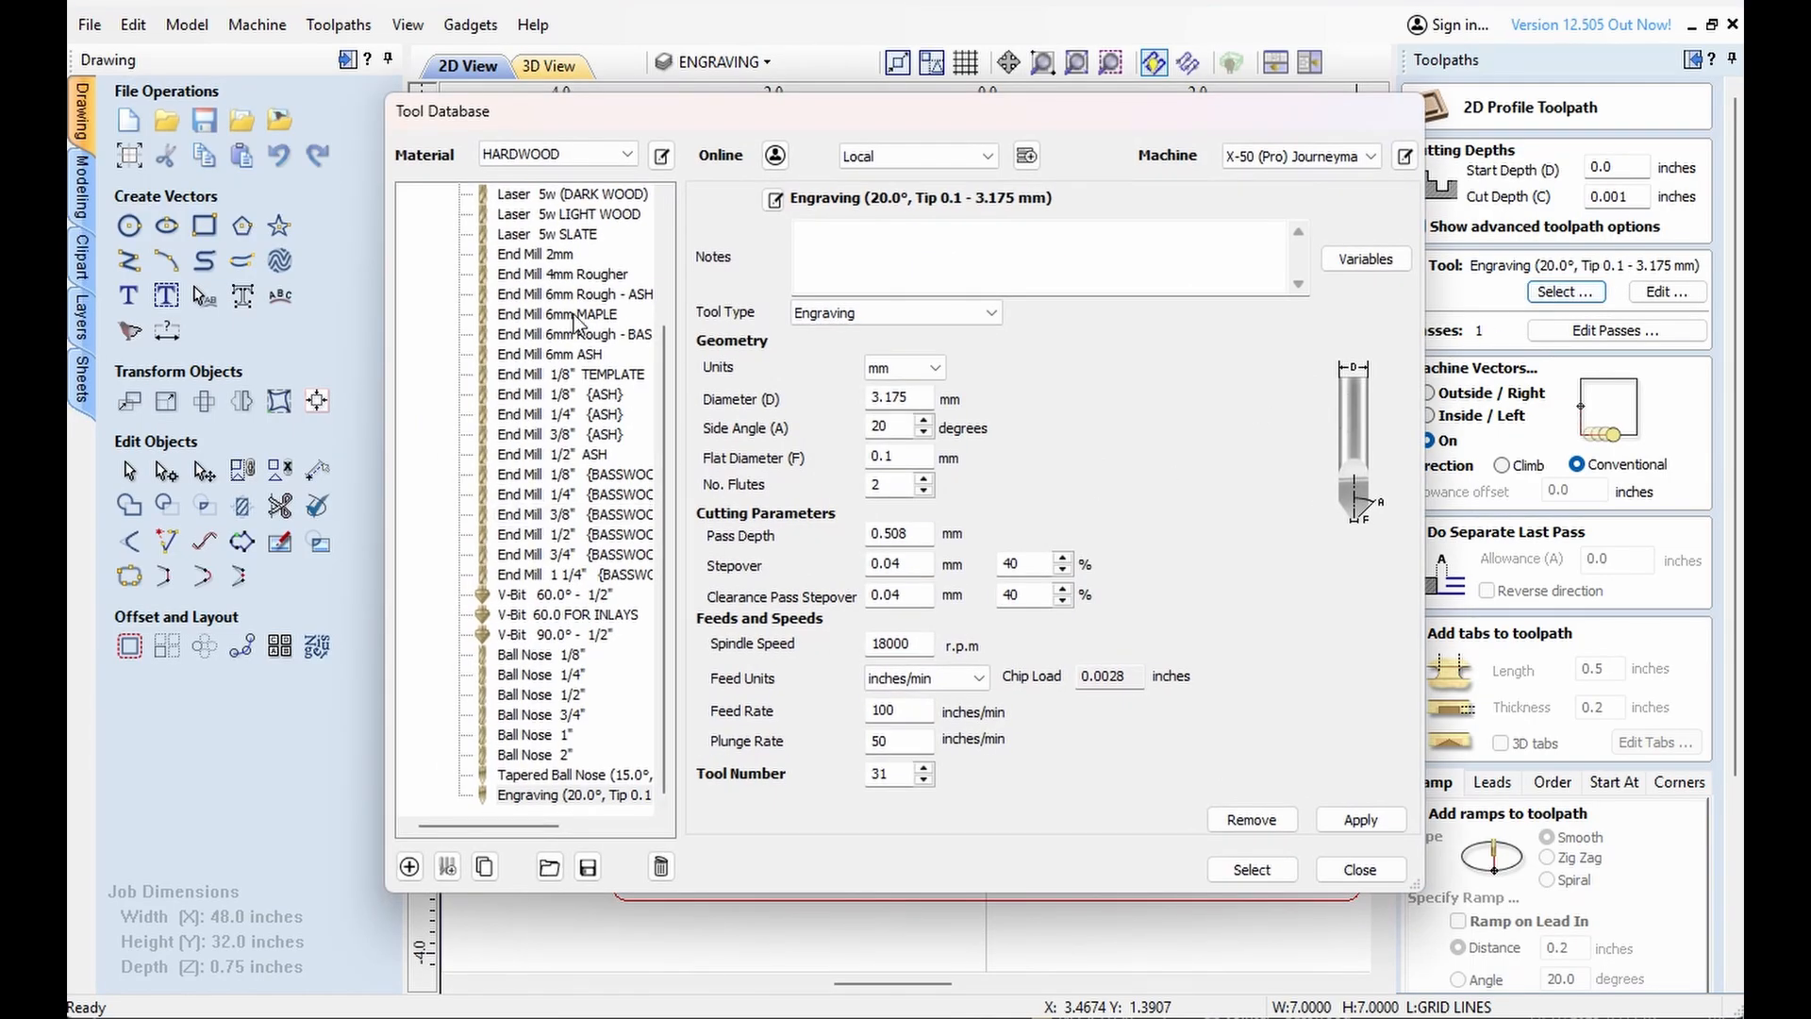
pyautogui.doubleClick(589, 235)
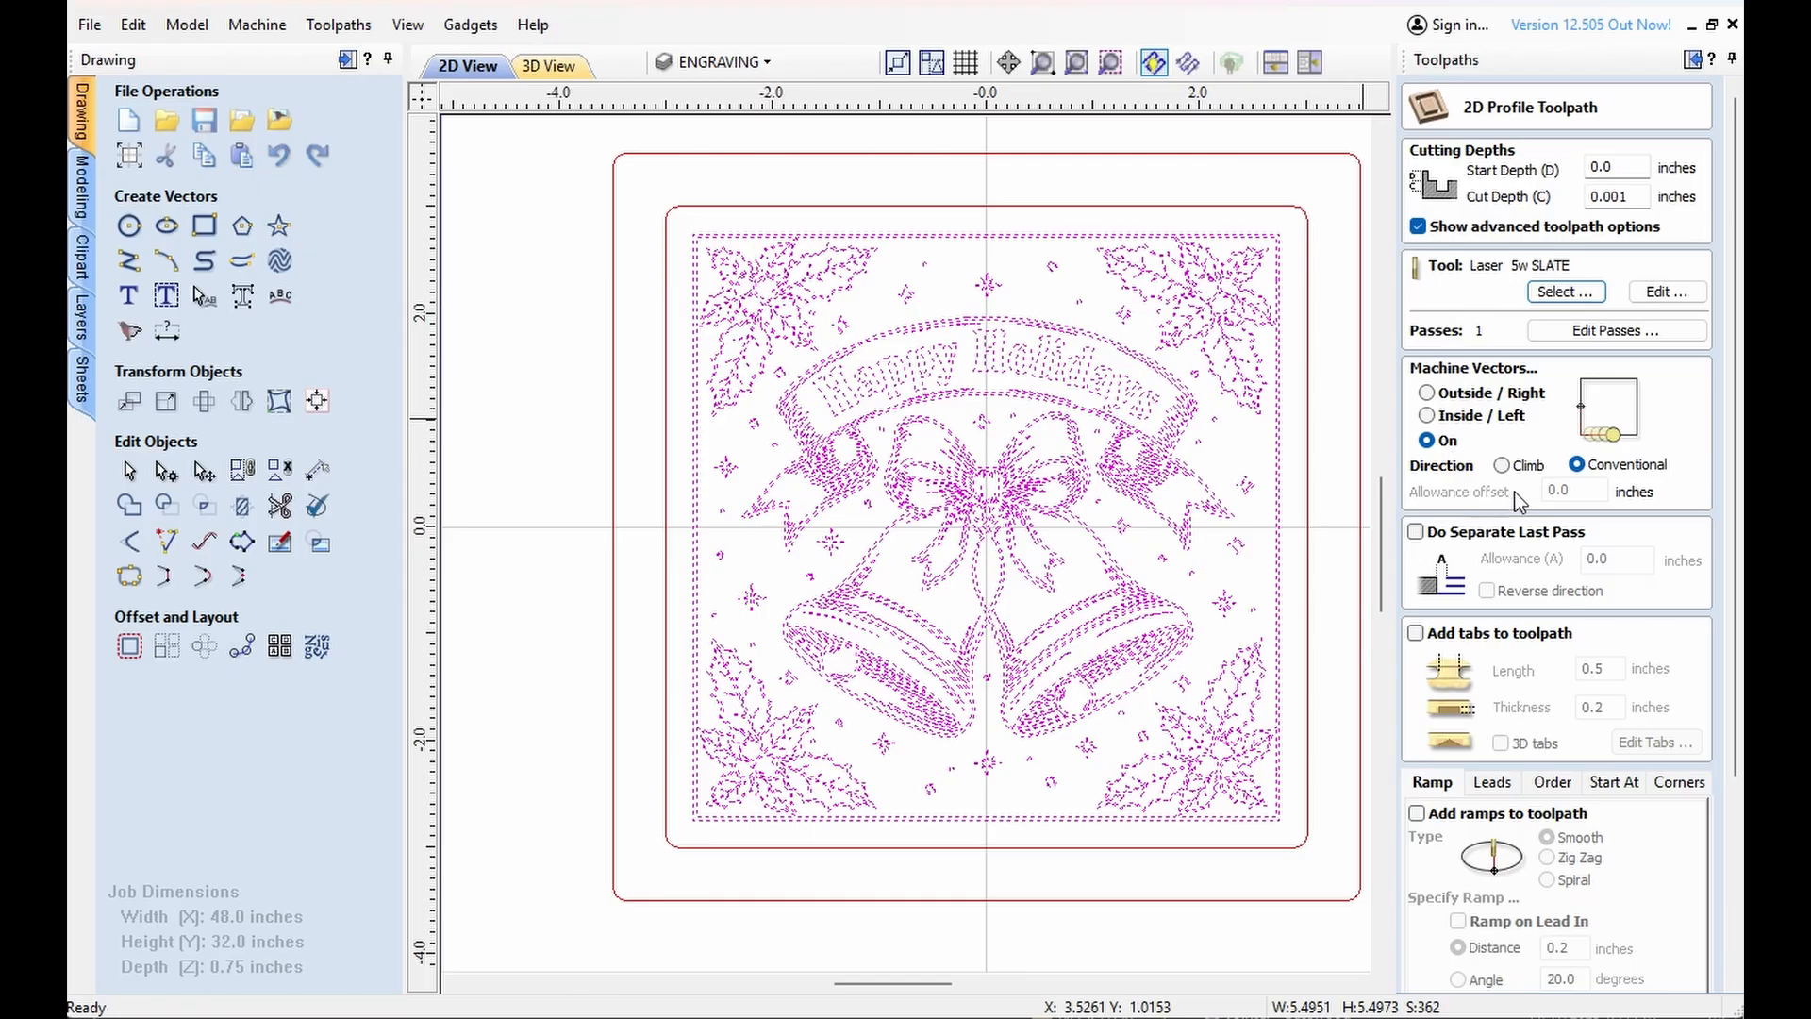
# Rename the toolpath as LASER ENGRAVING and calculate it
pyautogui.scroll(-2, 1512, 502)
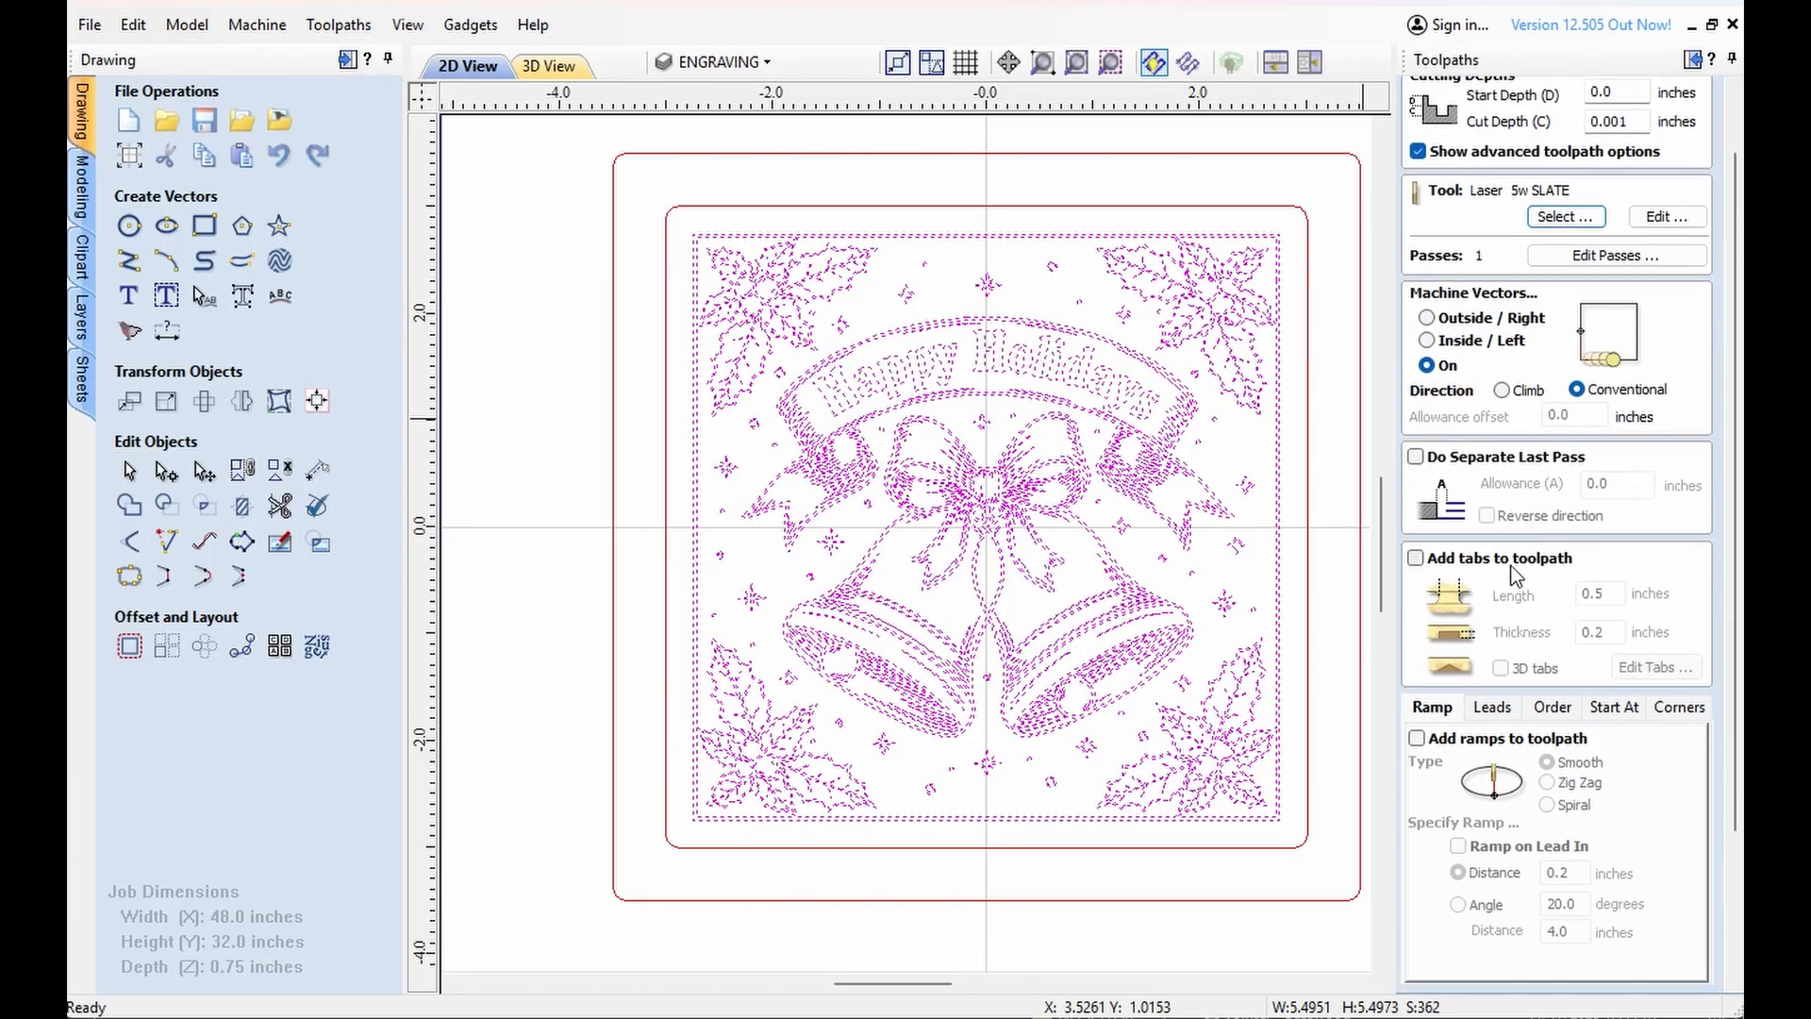
pyautogui.scroll(-4, 1511, 566)
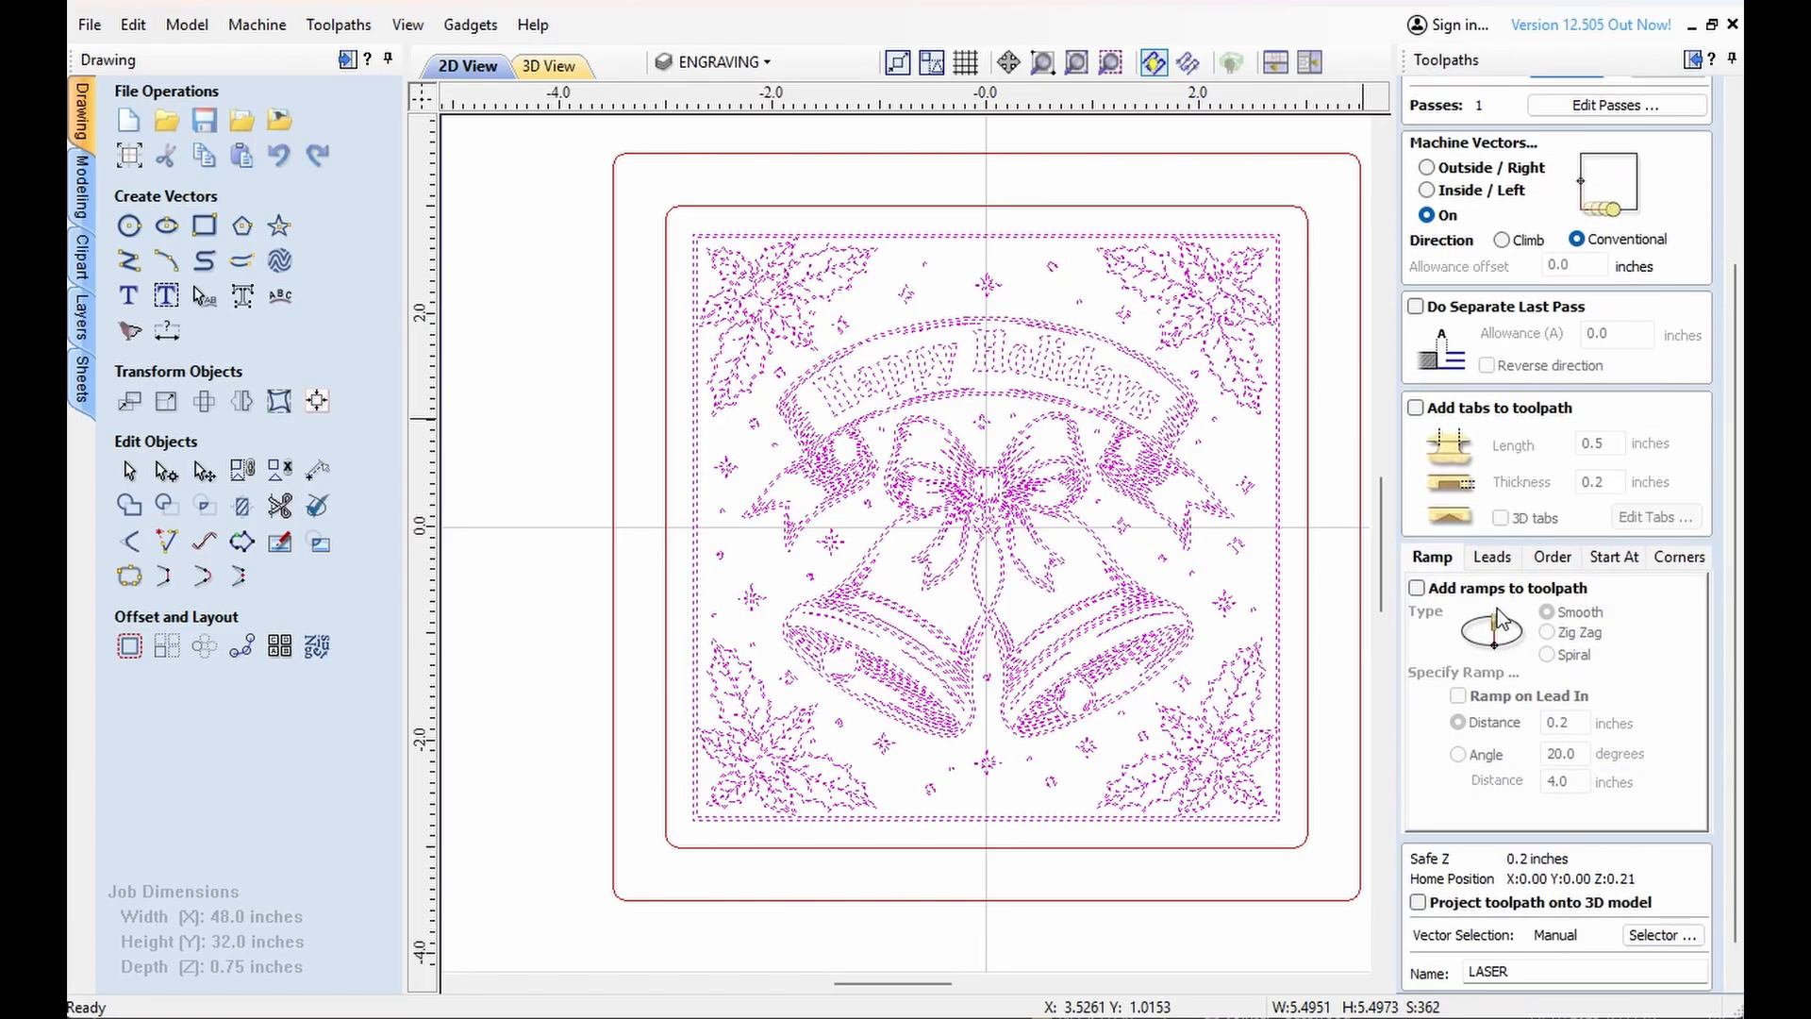
pyautogui.scroll(-1, 1496, 612)
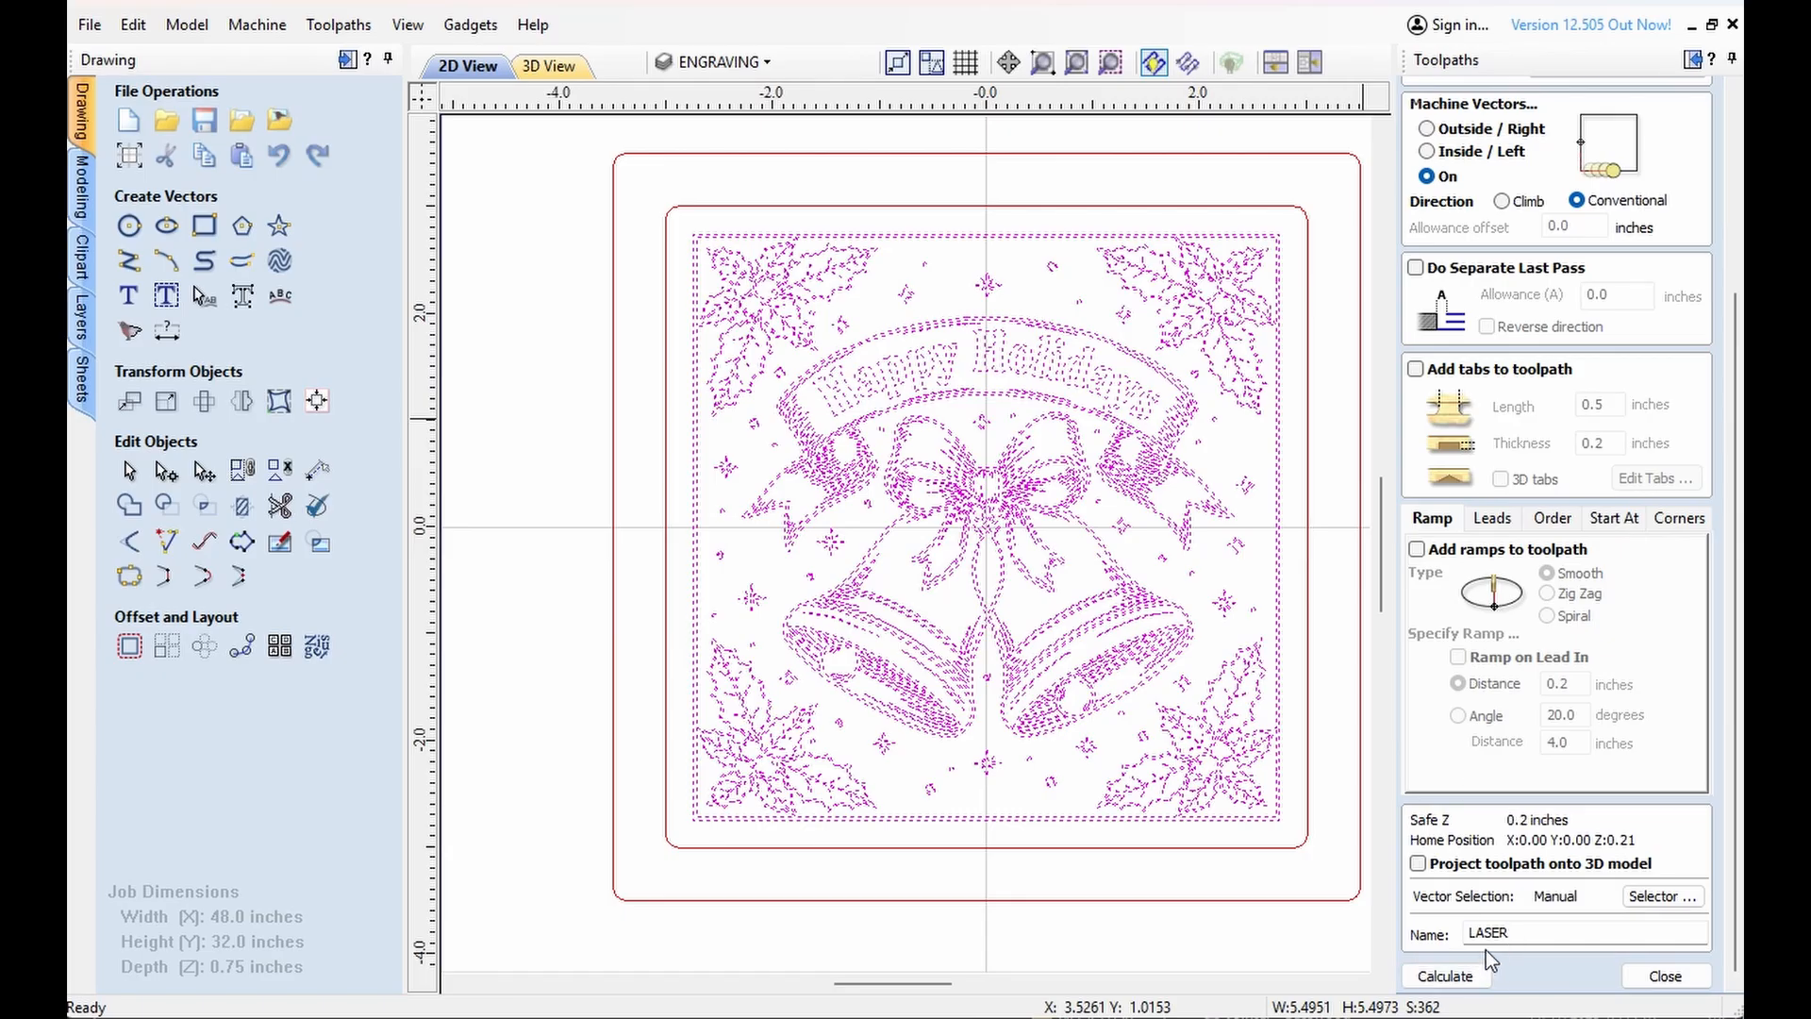
pyautogui.click(1510, 934)
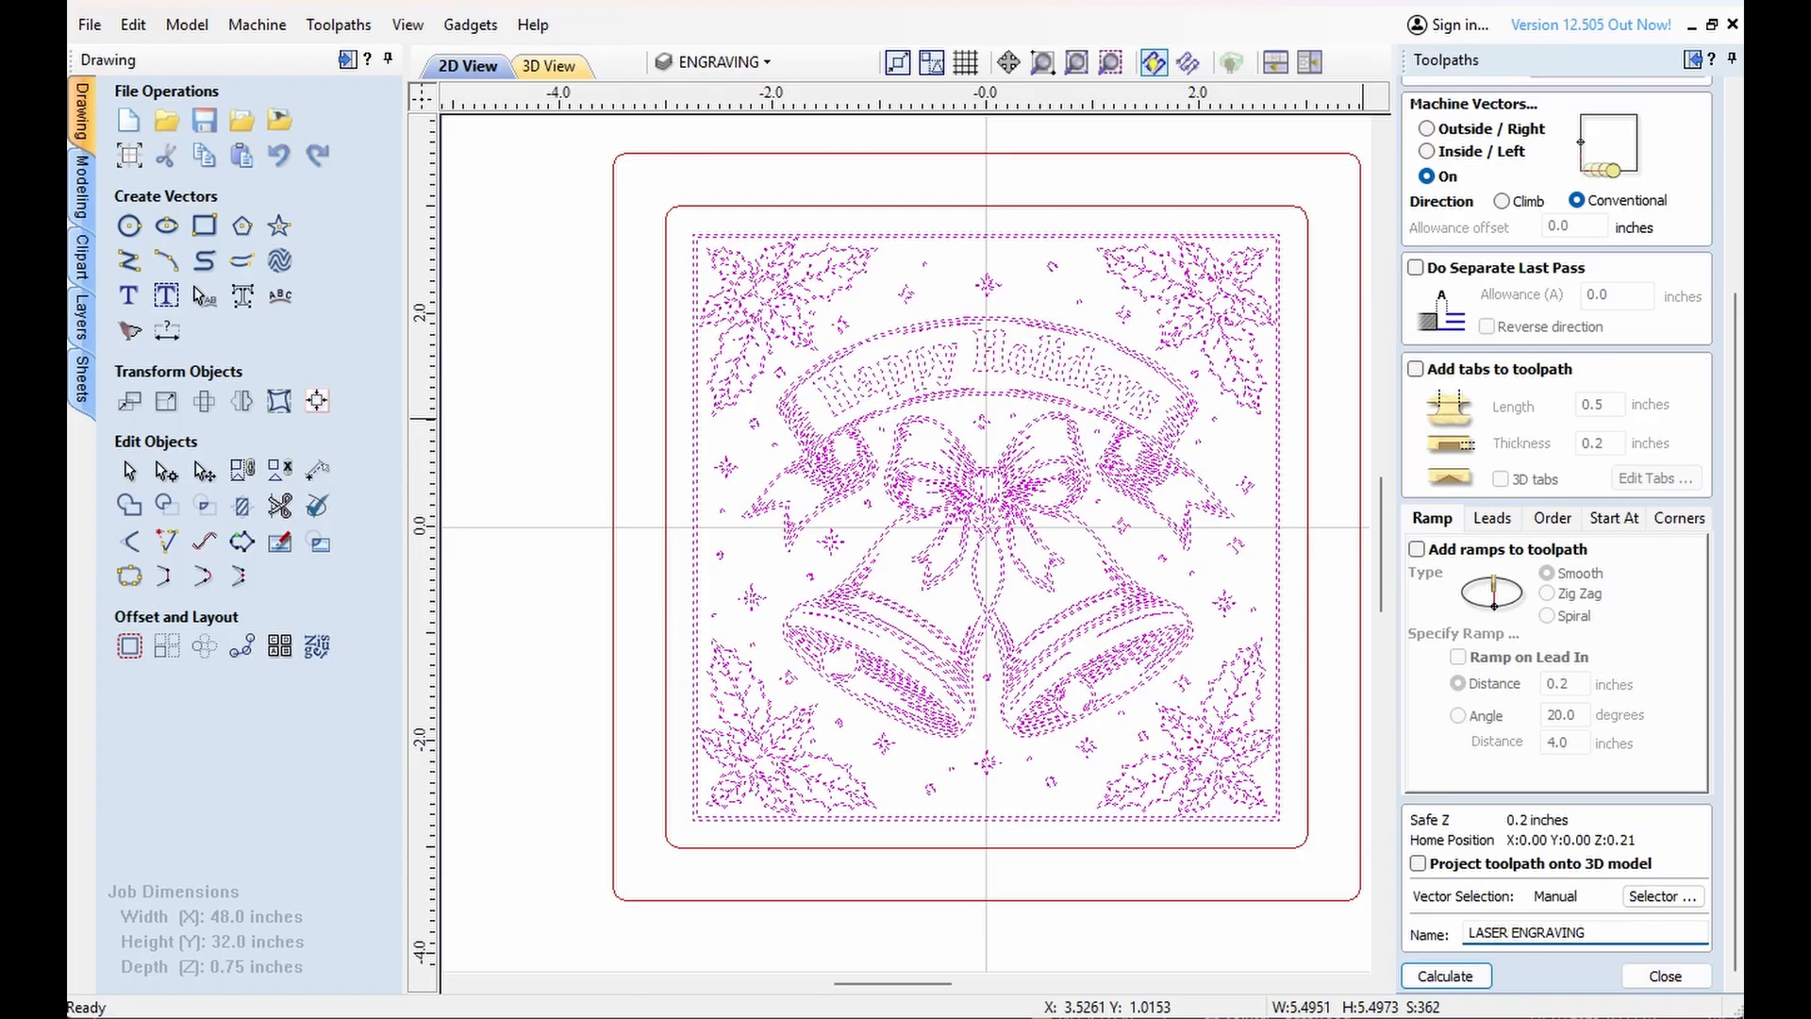
pyautogui.click(1456, 975)
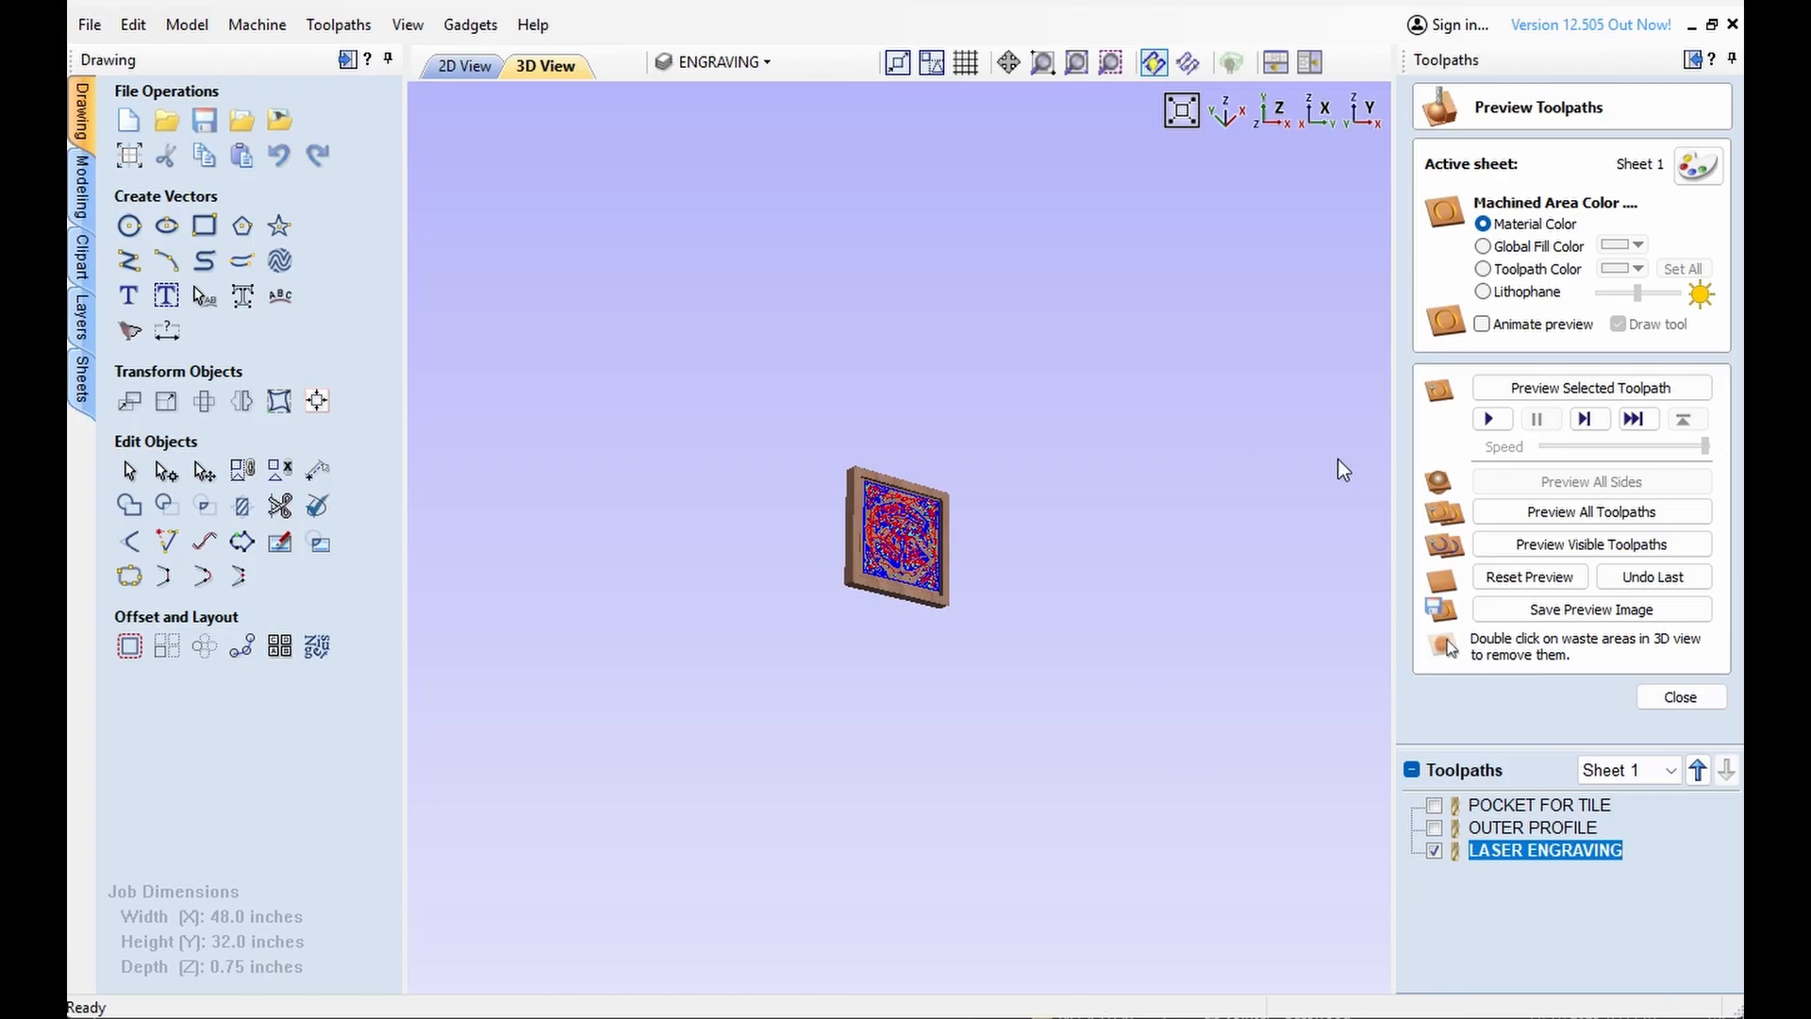
# Reset the simulation and inspect the LASER ENGRAVING toolpath lines from above
pyautogui.click(1511, 577)
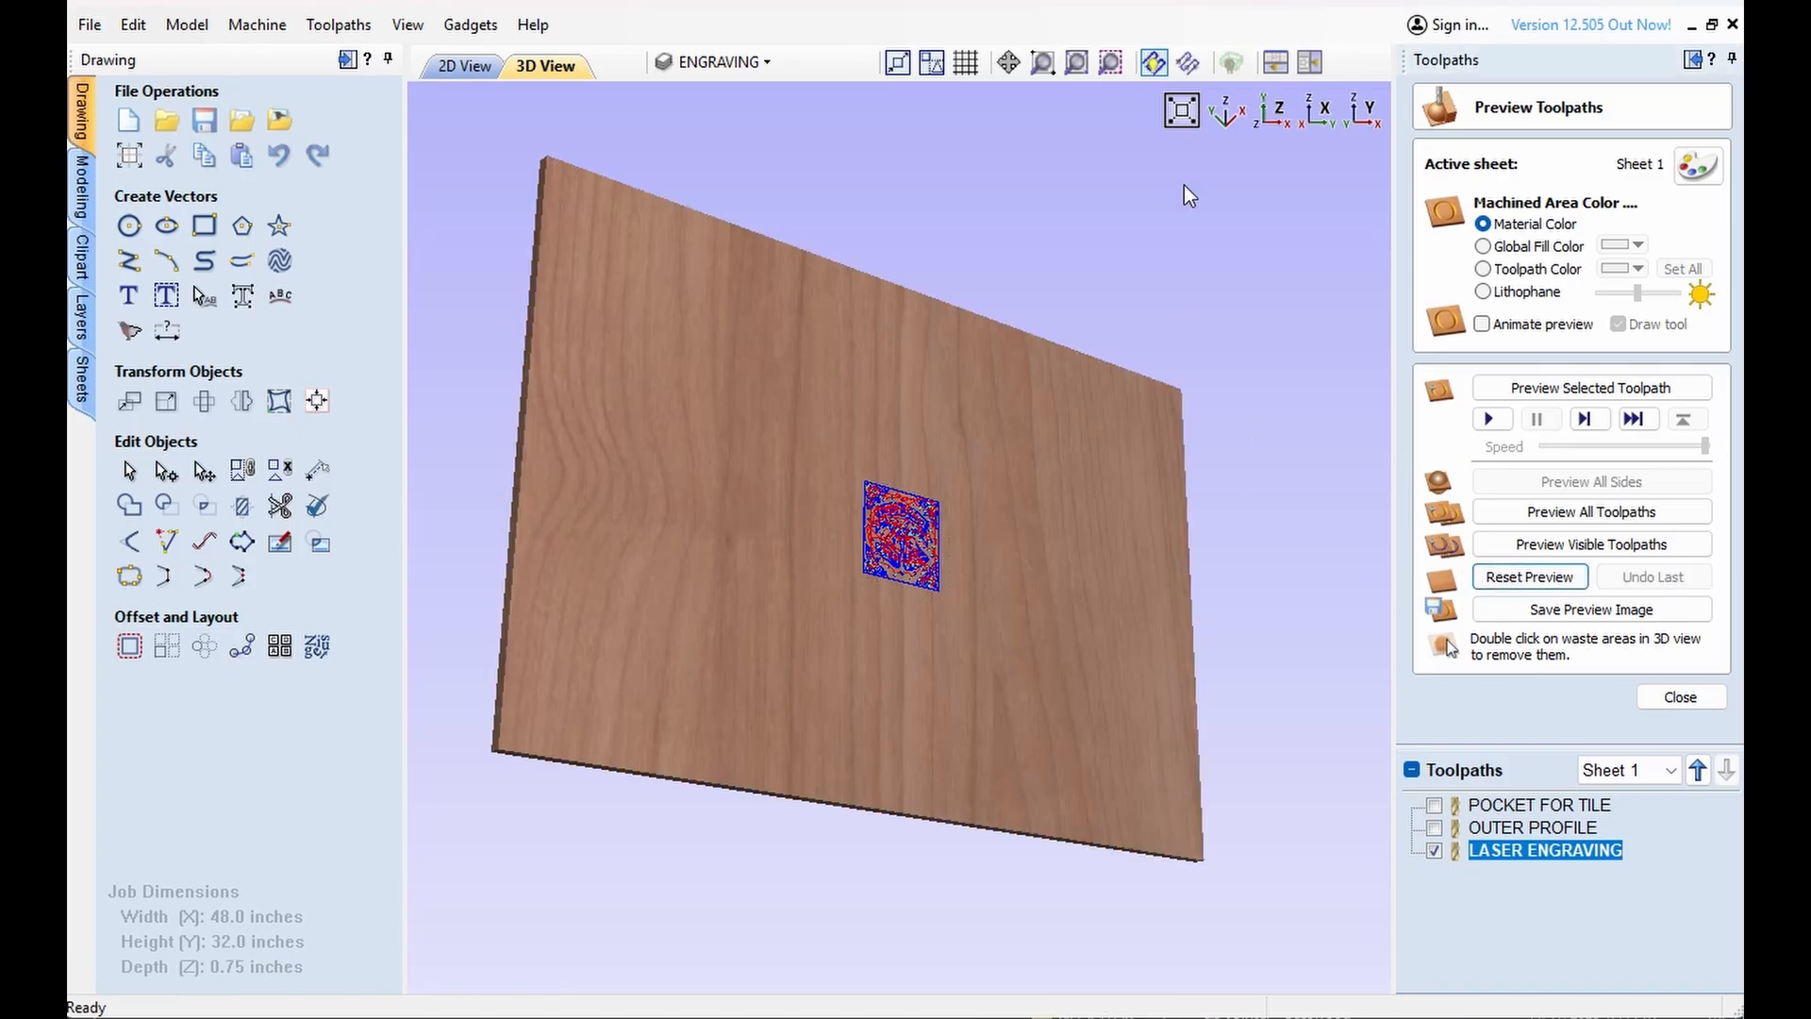
pyautogui.click(1275, 111)
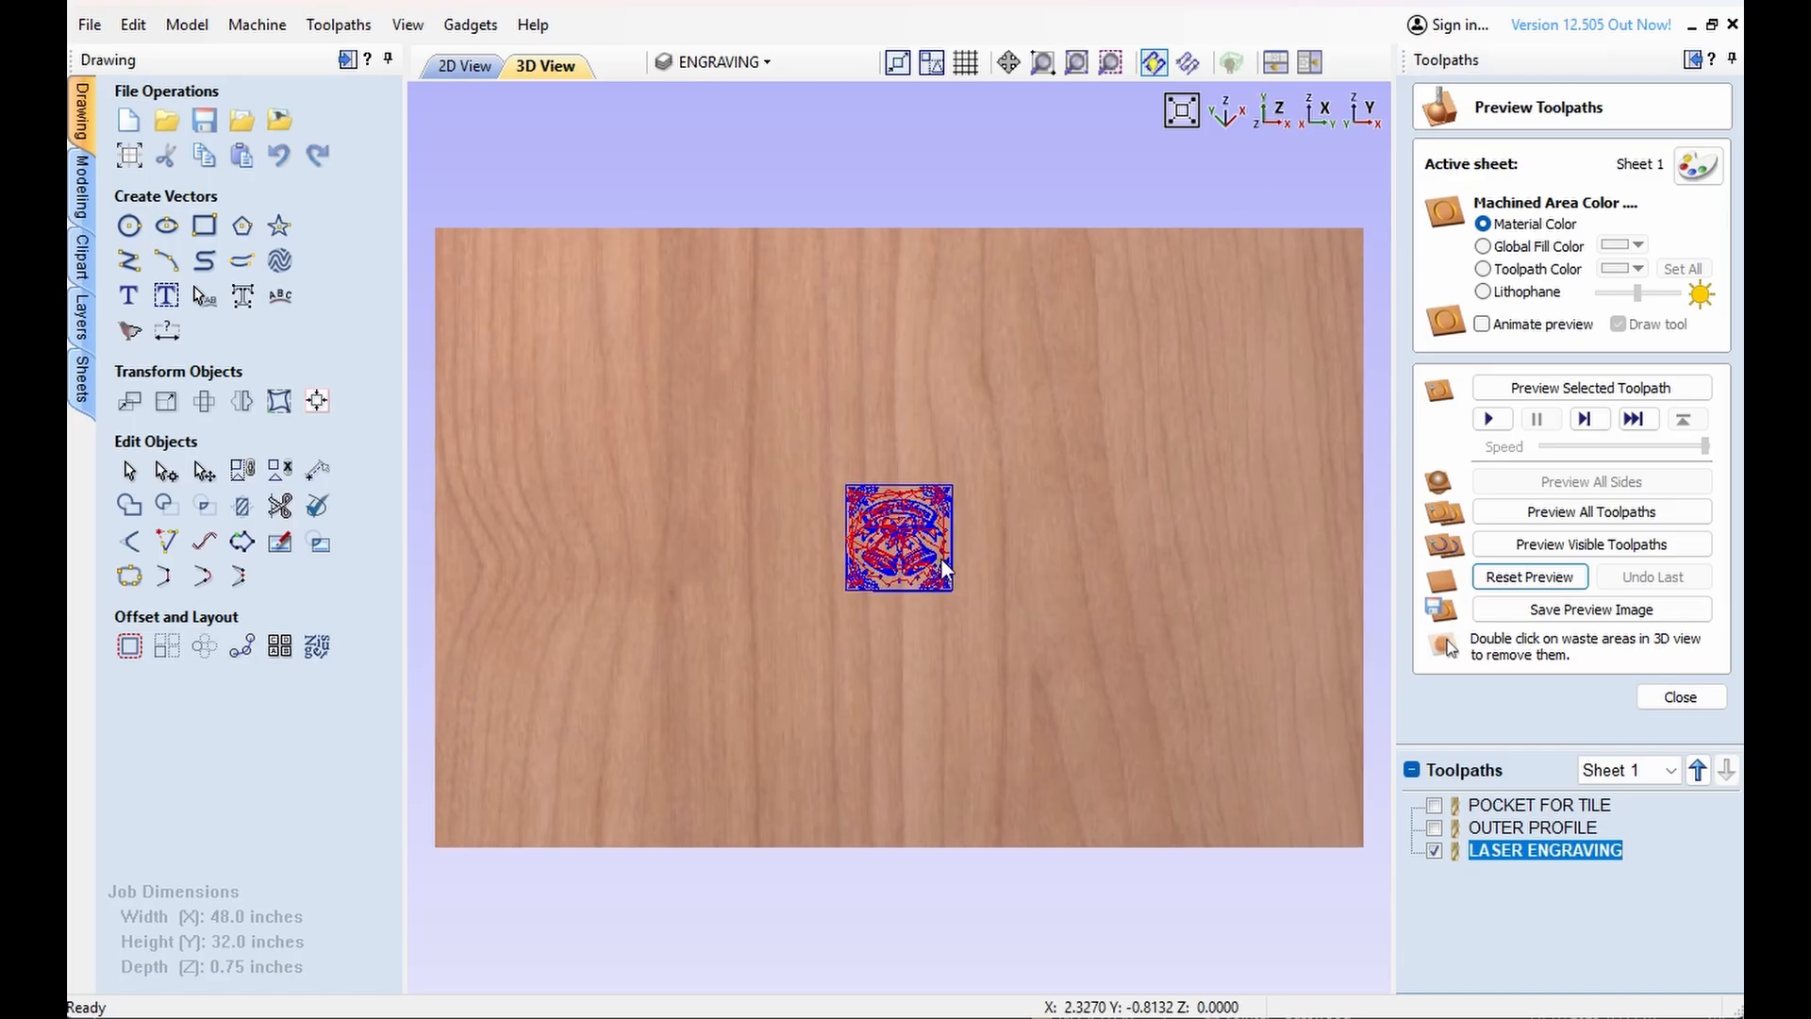
pyautogui.scroll(3, 887, 569)
pyautogui.scroll(5, 887, 569)
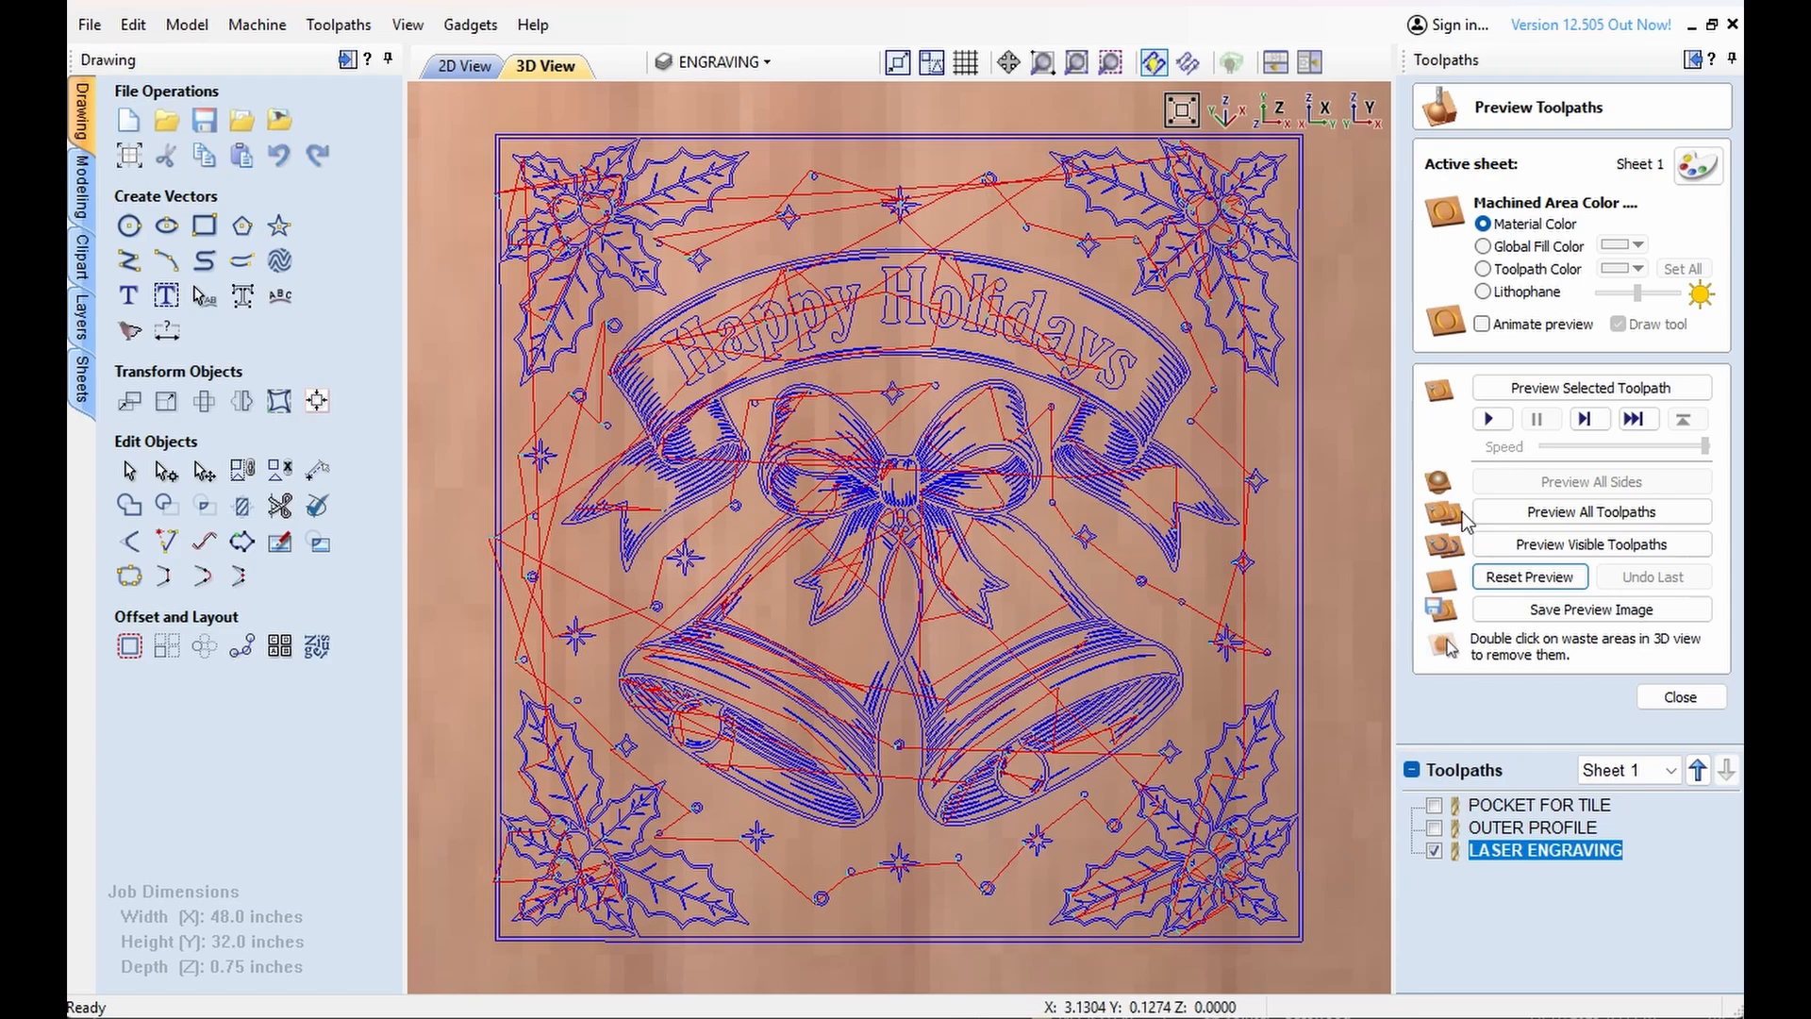
# Preview all toolpaths together and inspect the machined pocket and outer profile at an angle
pyautogui.click(1549, 512)
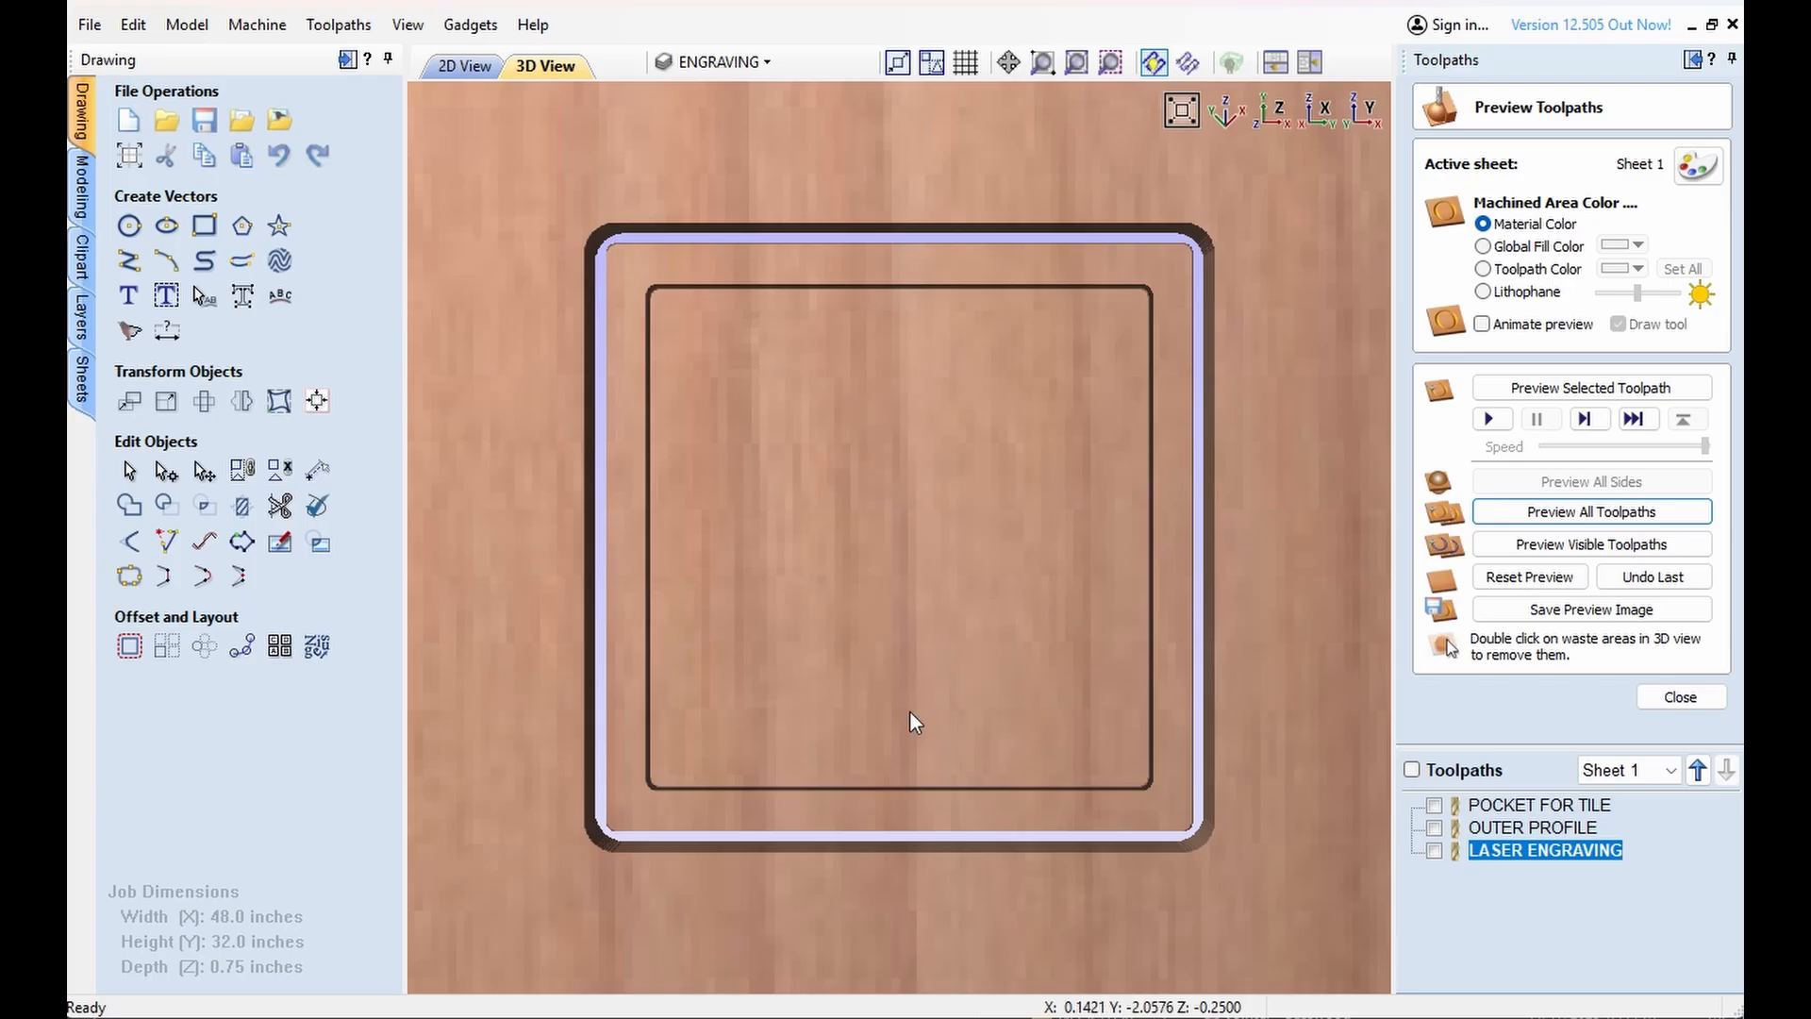
pyautogui.moveTo(955, 722); pyautogui.dragTo(897, 614)
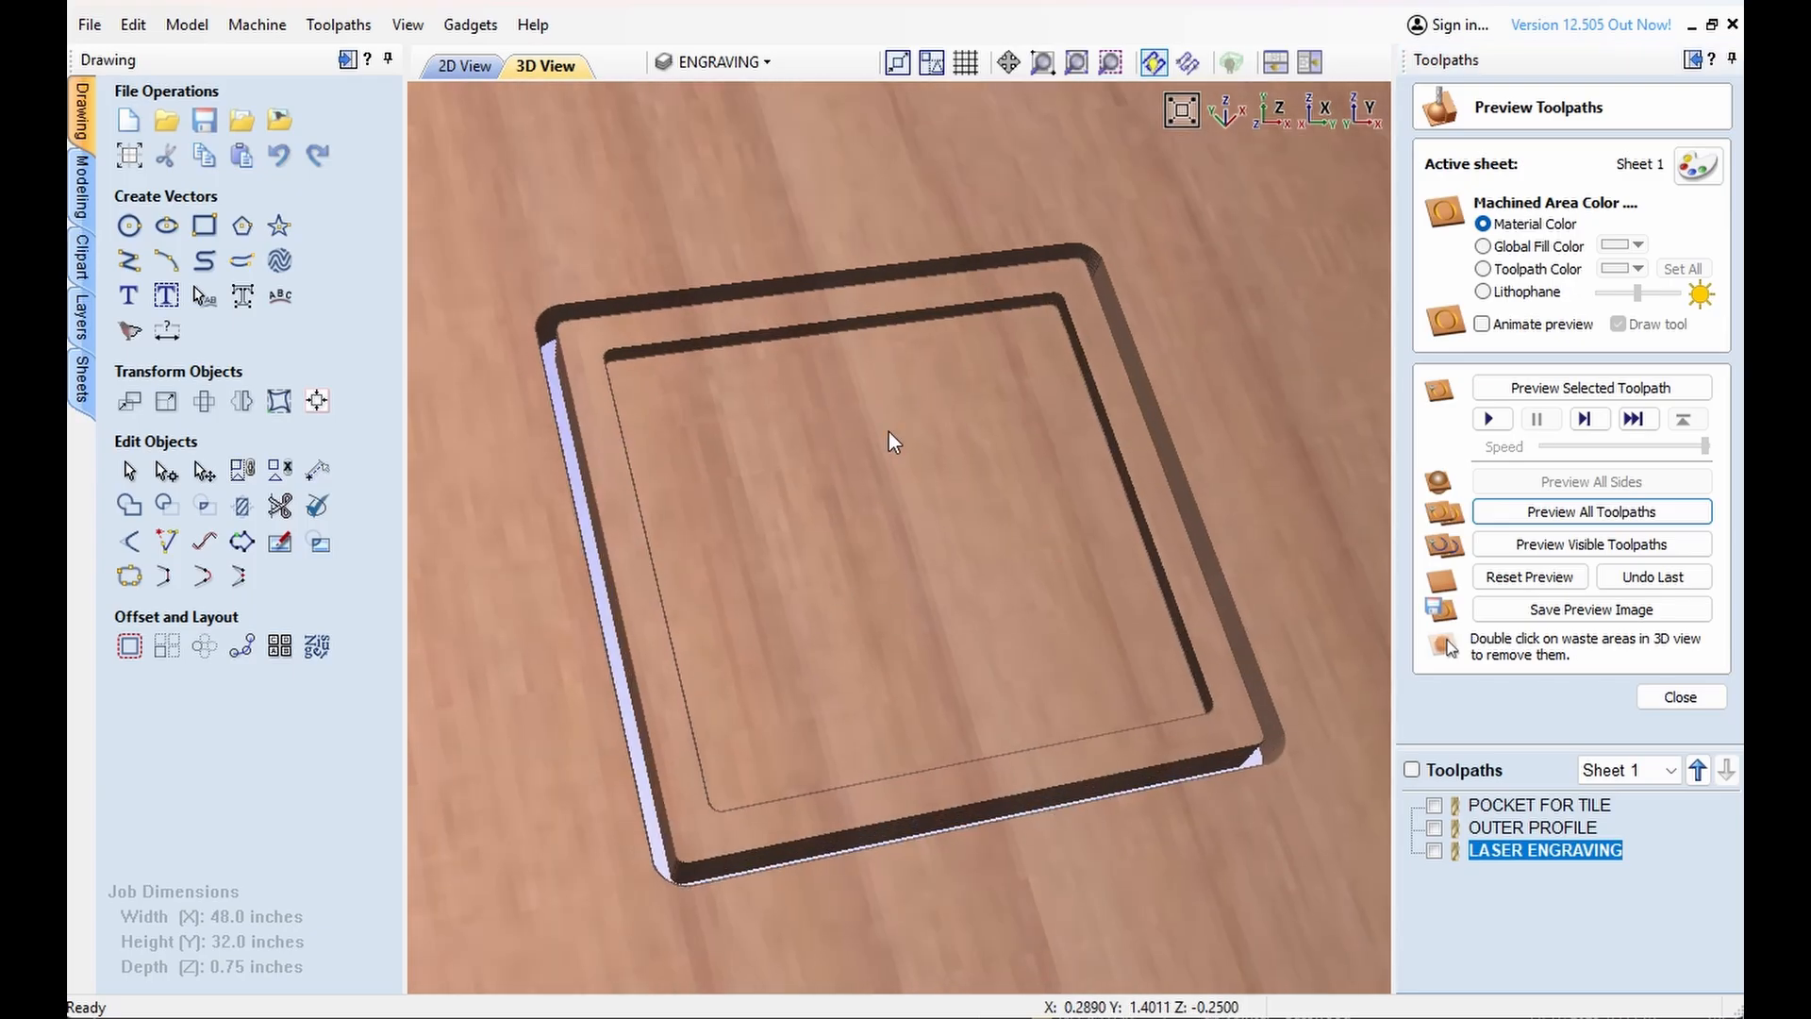
pyautogui.scroll(-1, 962, 564)
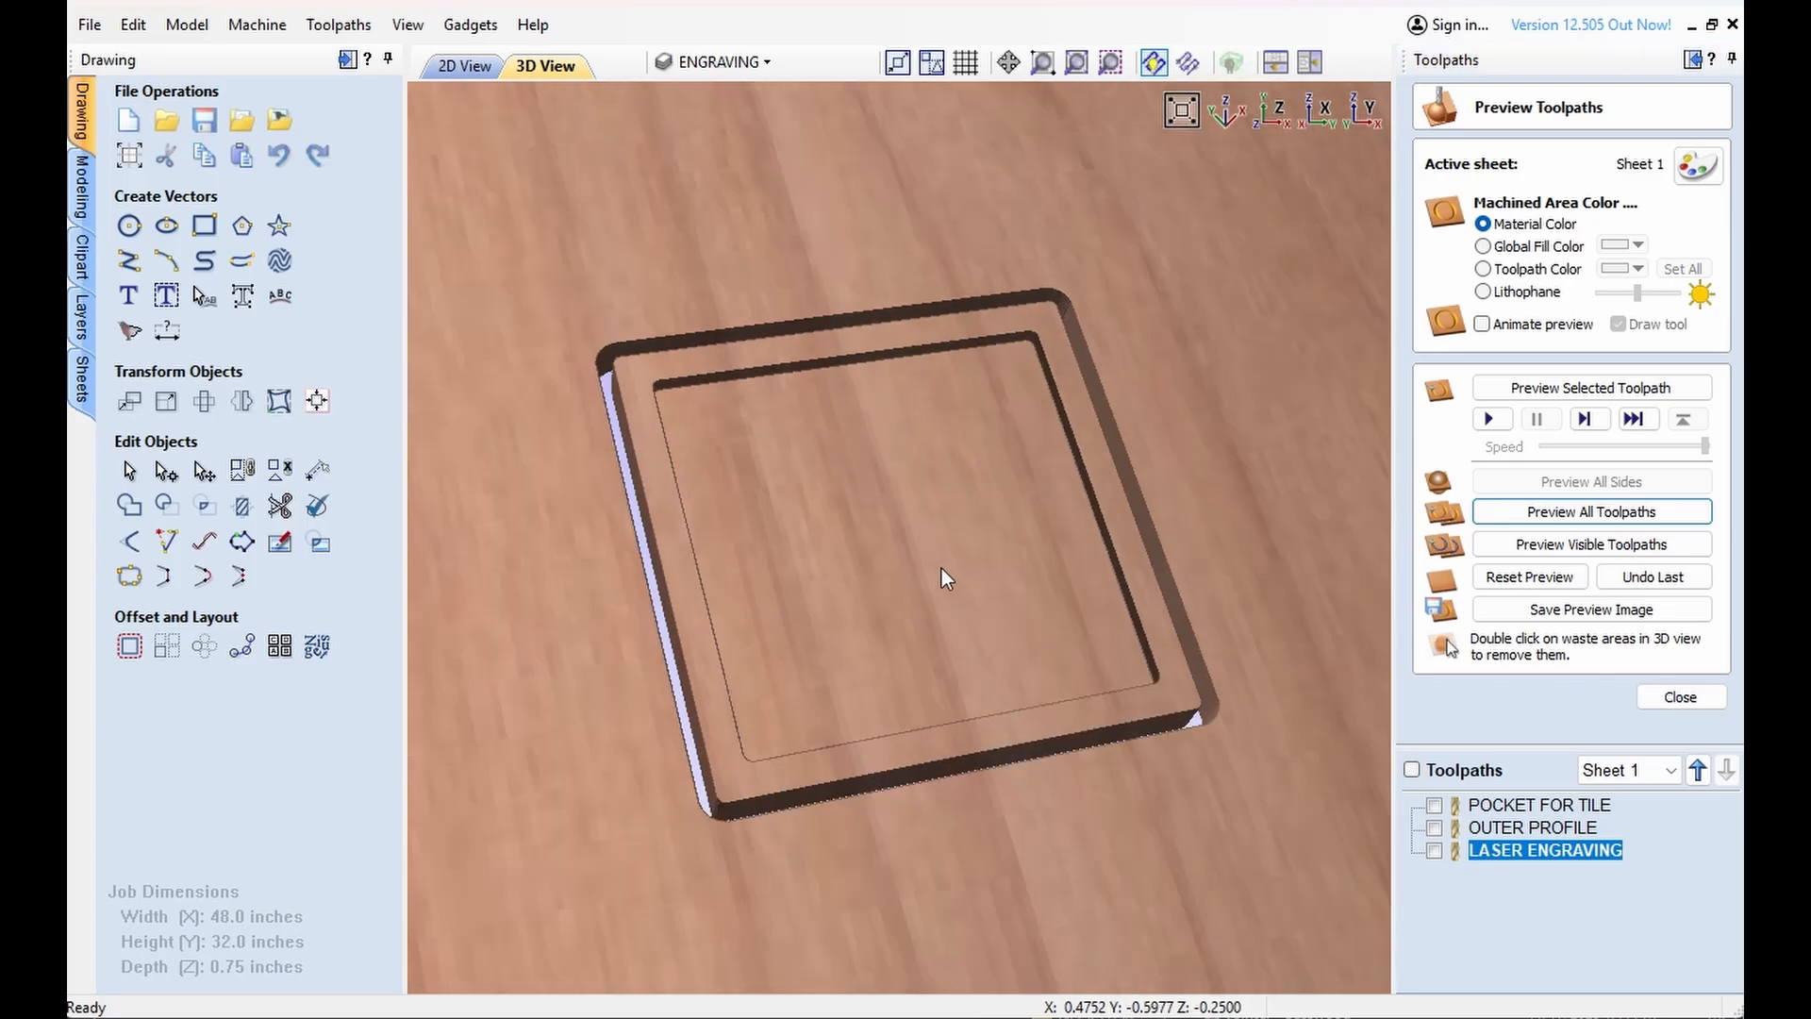
# Show the LASER ENGRAVING toolpath over the simulated piece, examine its lines inside the pocket closely, and close the preview
pyautogui.click(1435, 853)
pyautogui.scroll(1, 969, 564)
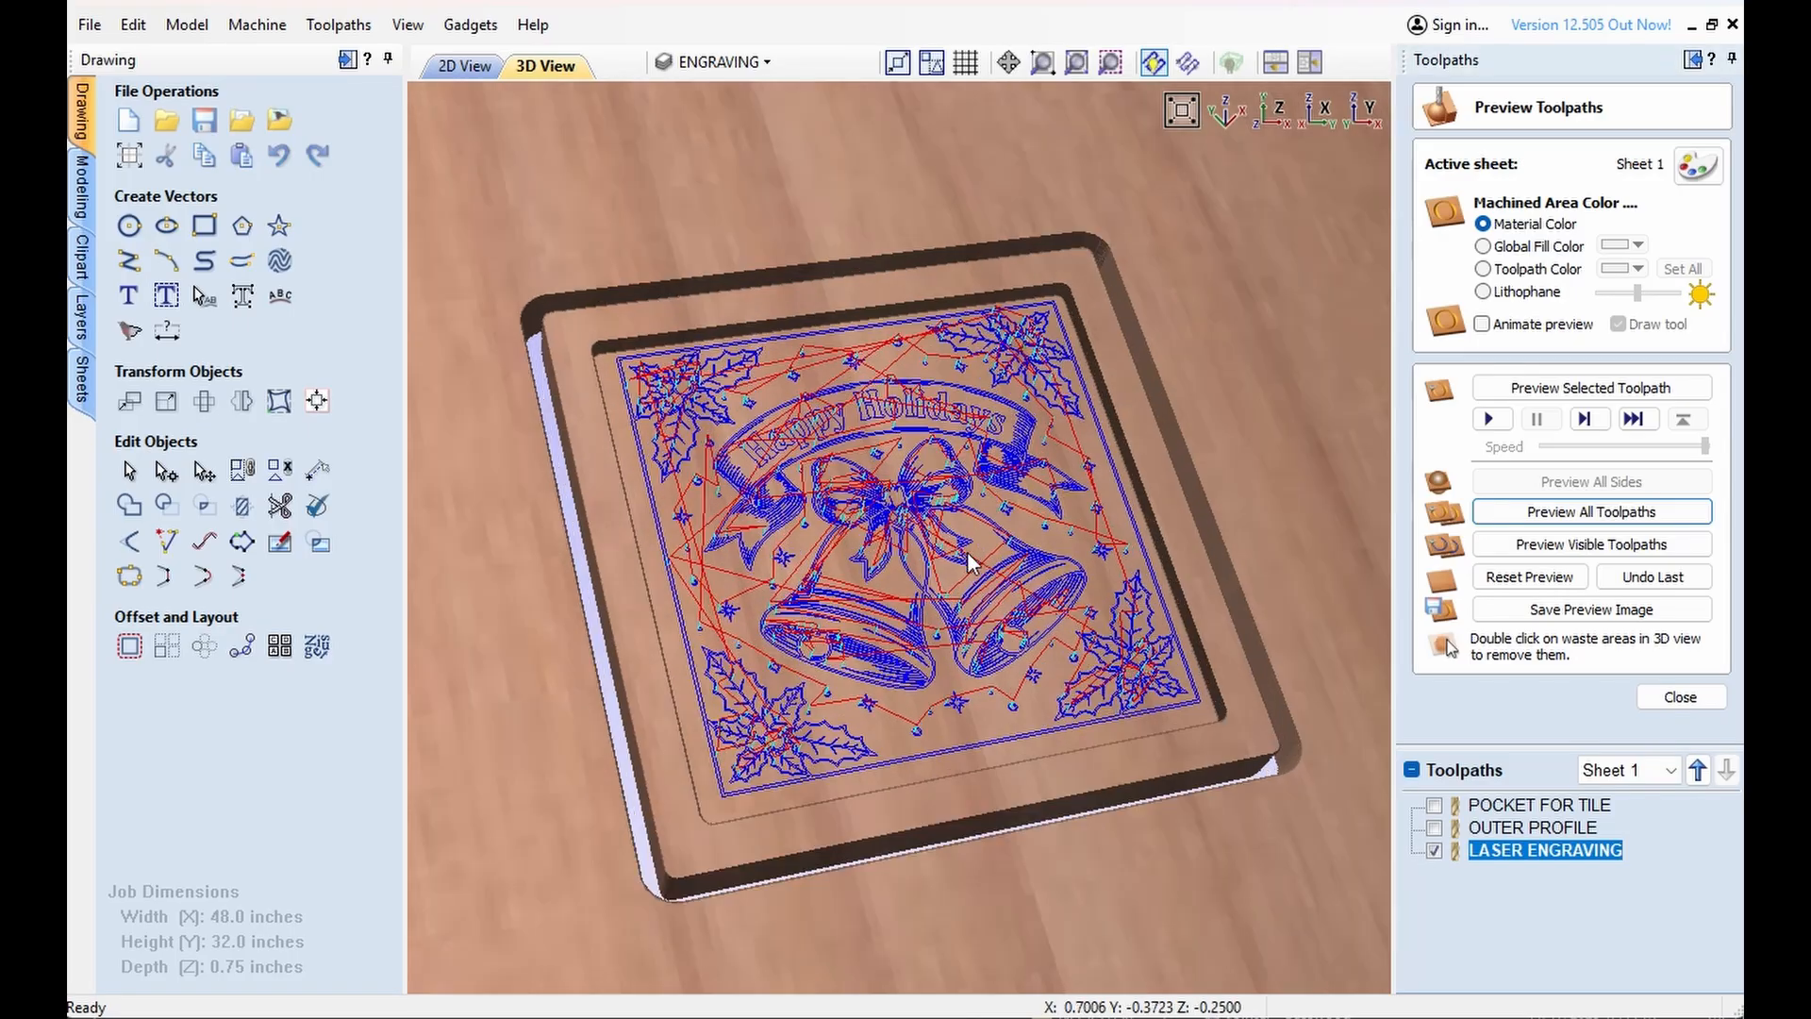
pyautogui.scroll(1, 968, 563)
pyautogui.scroll(1, 973, 530)
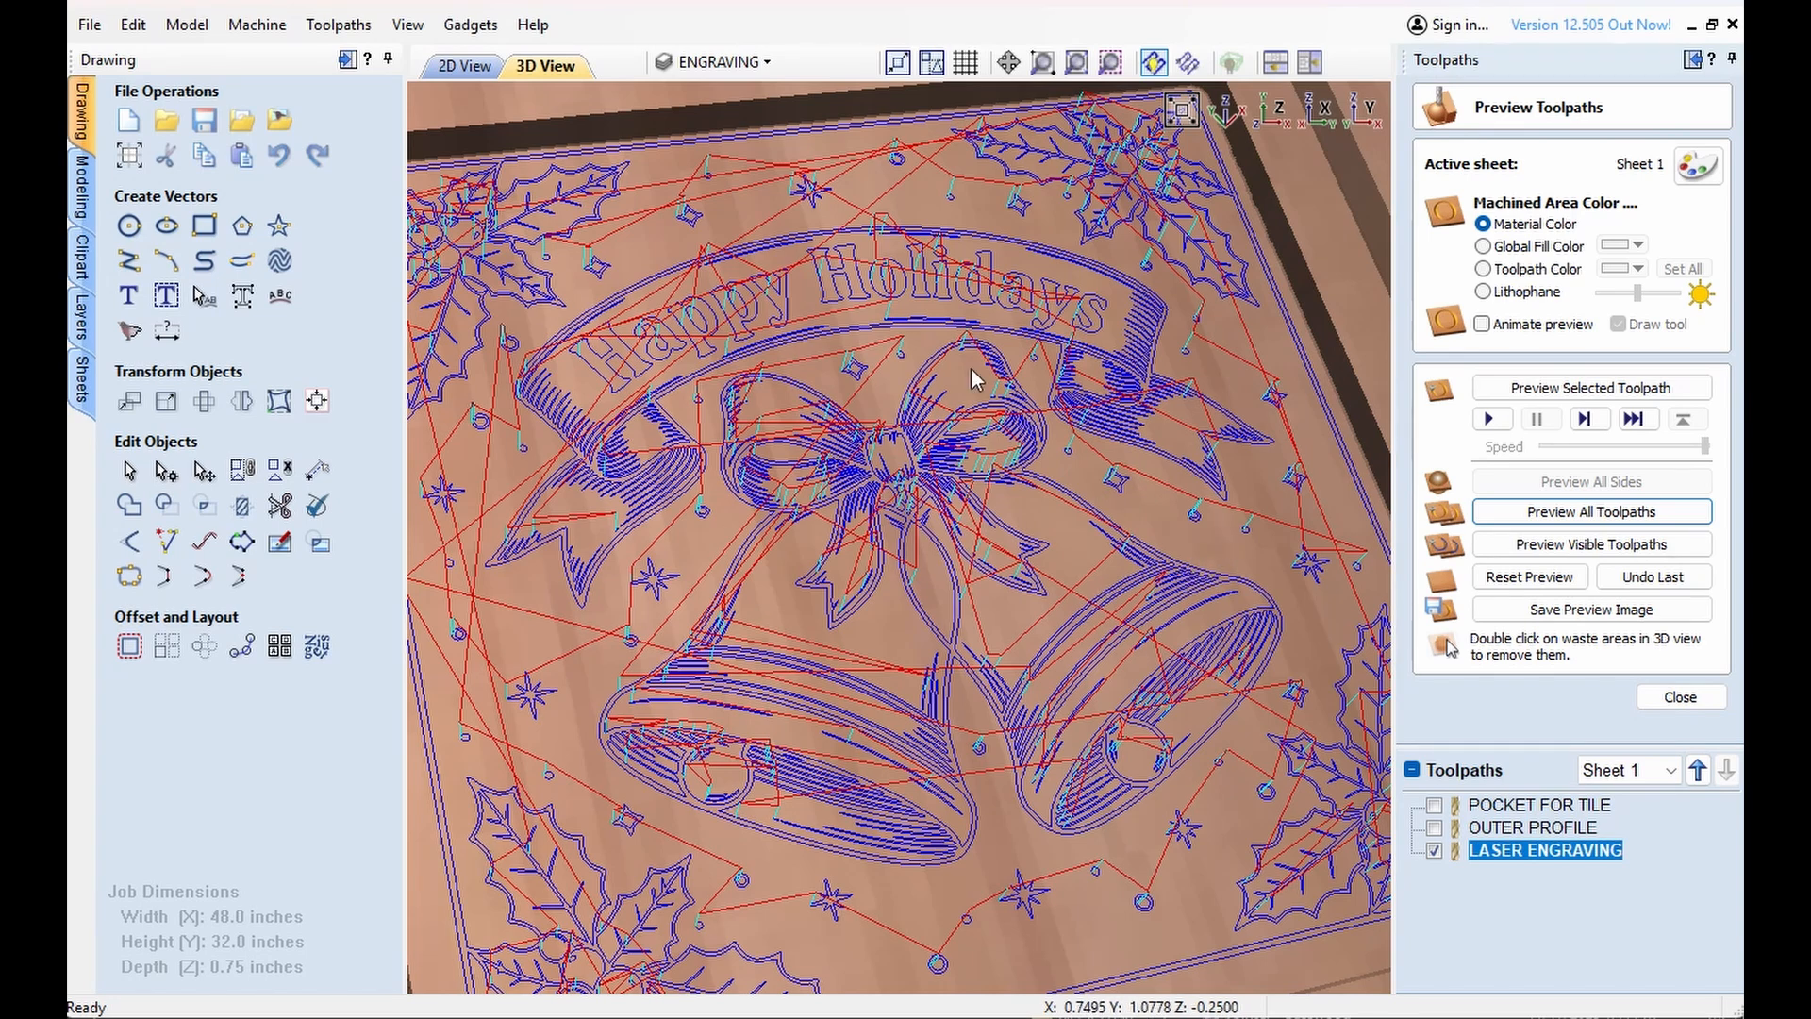
pyautogui.scroll(-3, 967, 415)
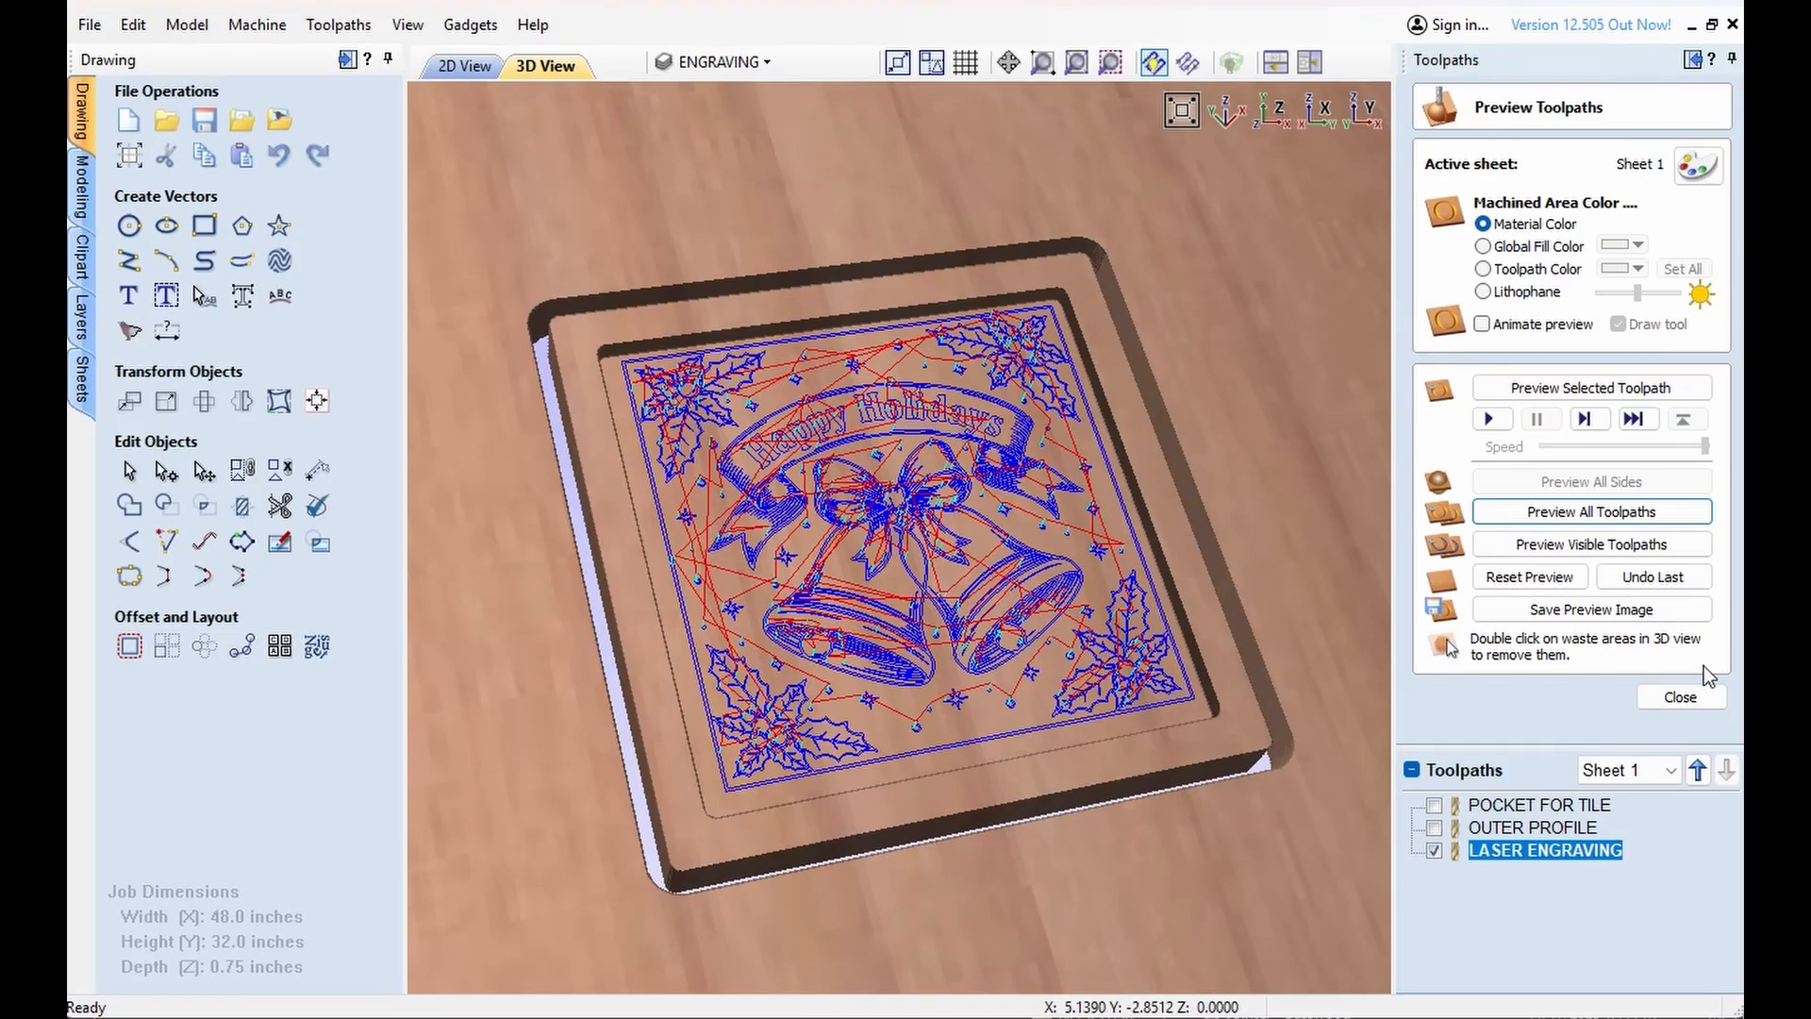
pyautogui.click(1677, 698)
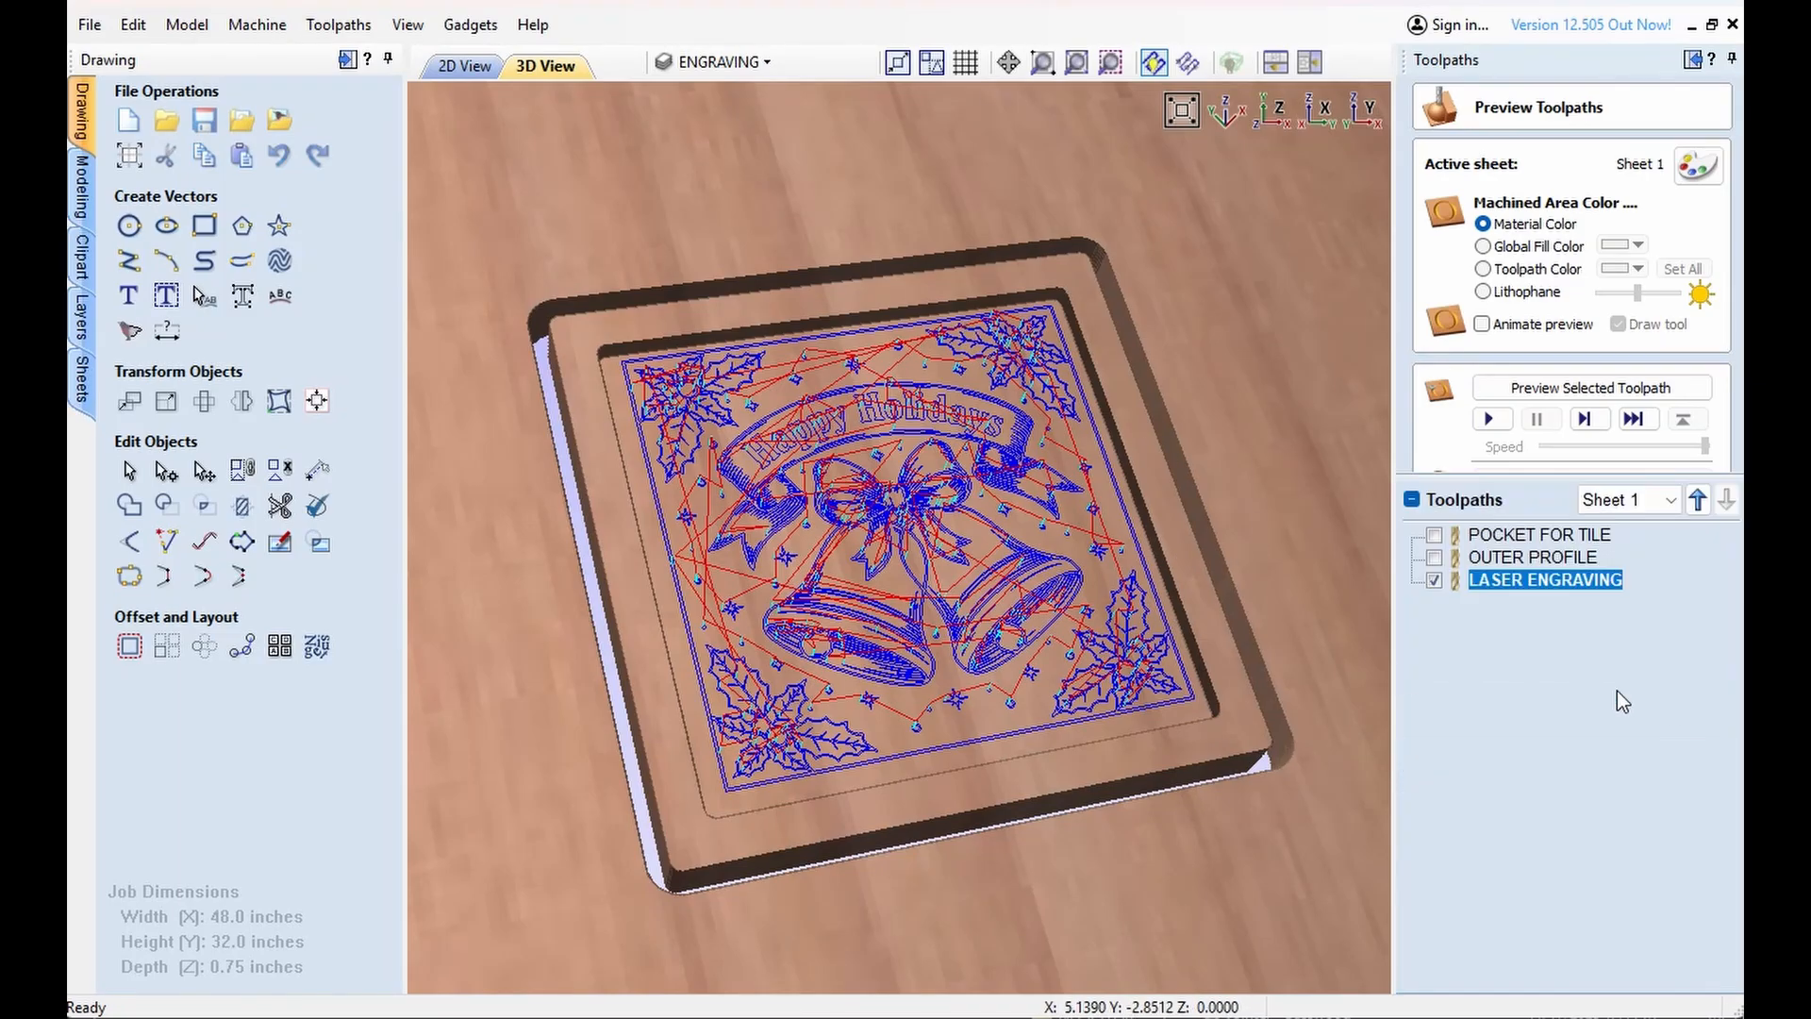
# Hide all toolpaths in the 2D view and check the tool, feed and time details of the listed toolpaths
pyautogui.click(467, 66)
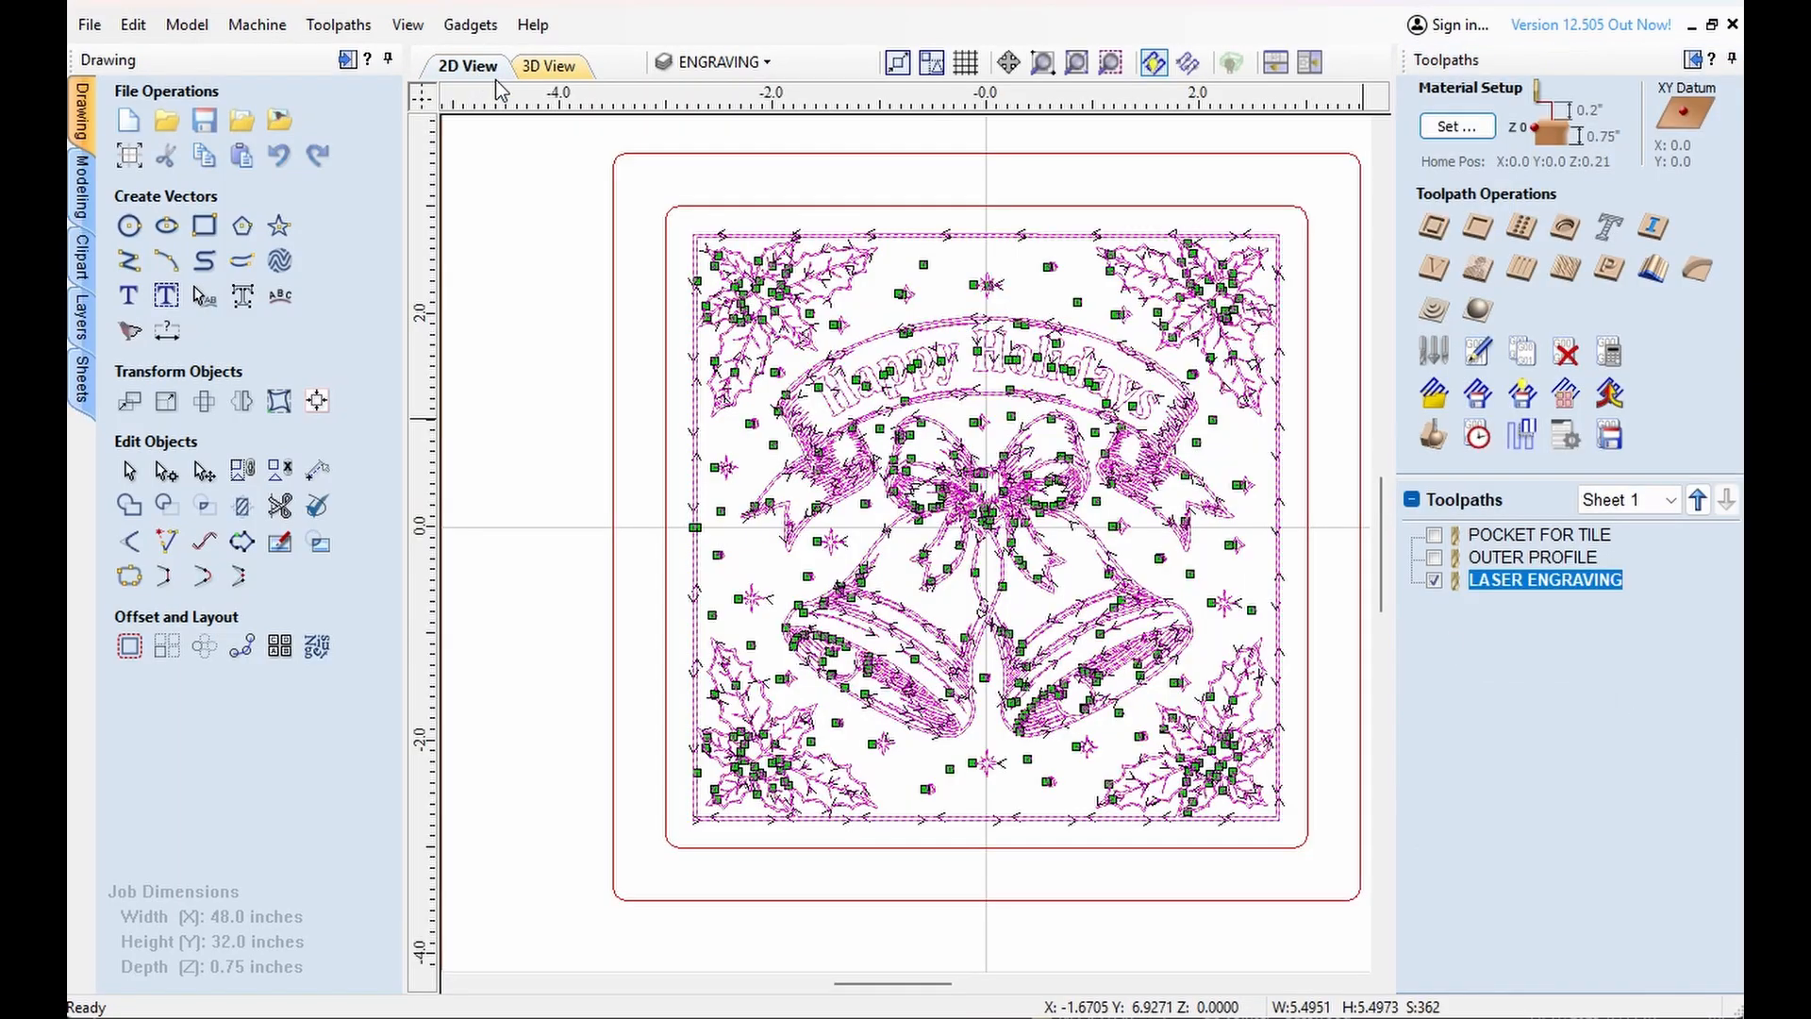
pyautogui.click(1412, 500)
pyautogui.click(1412, 500)
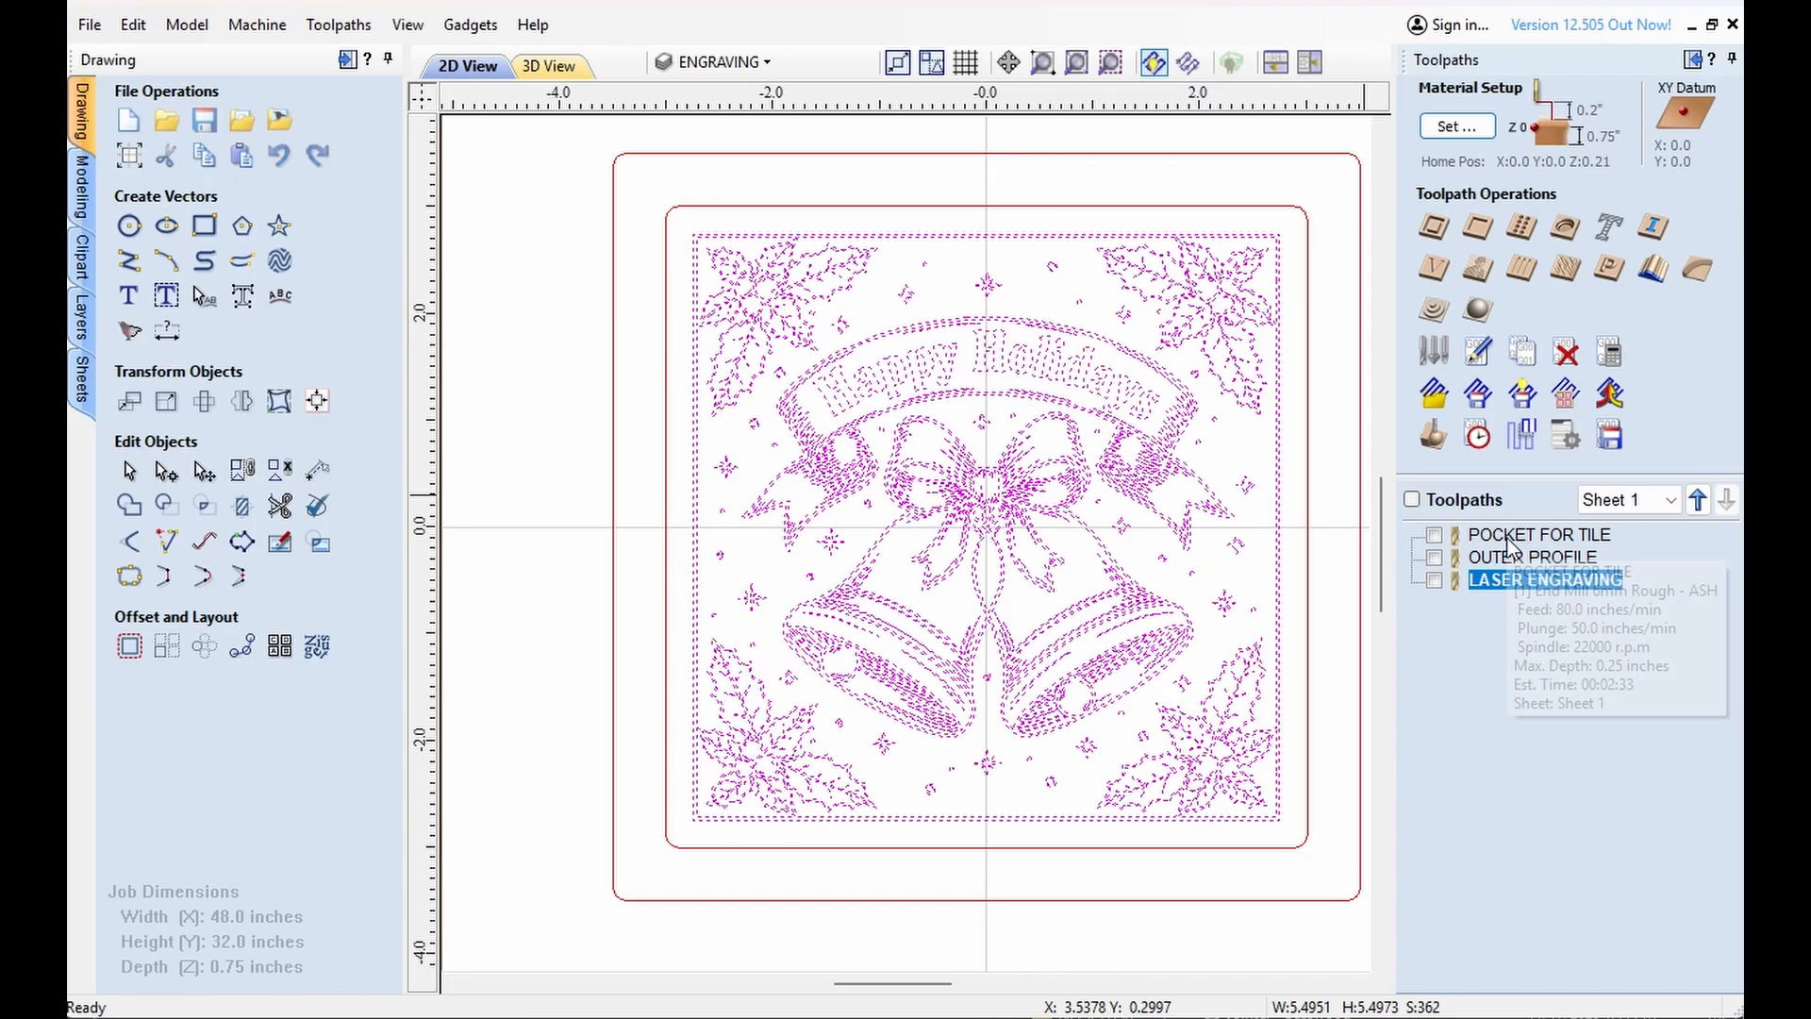
pyautogui.moveTo(1508, 554)
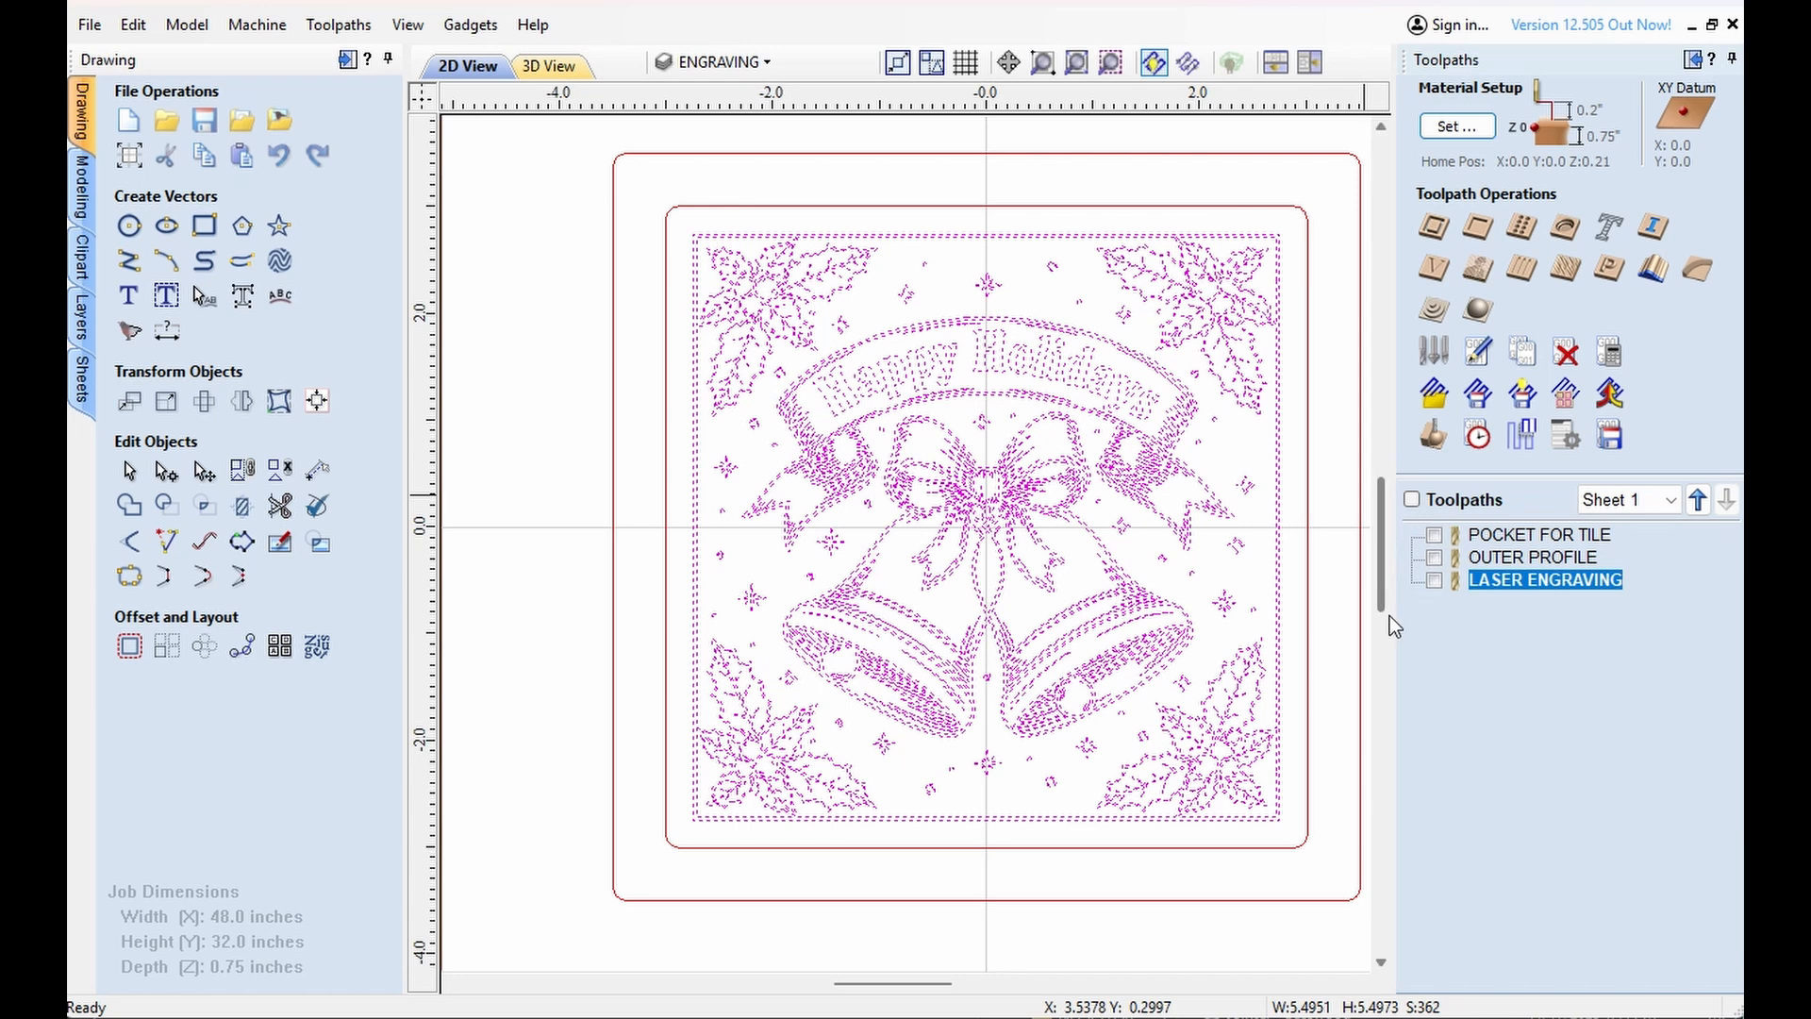
pyautogui.moveTo(1559, 587)
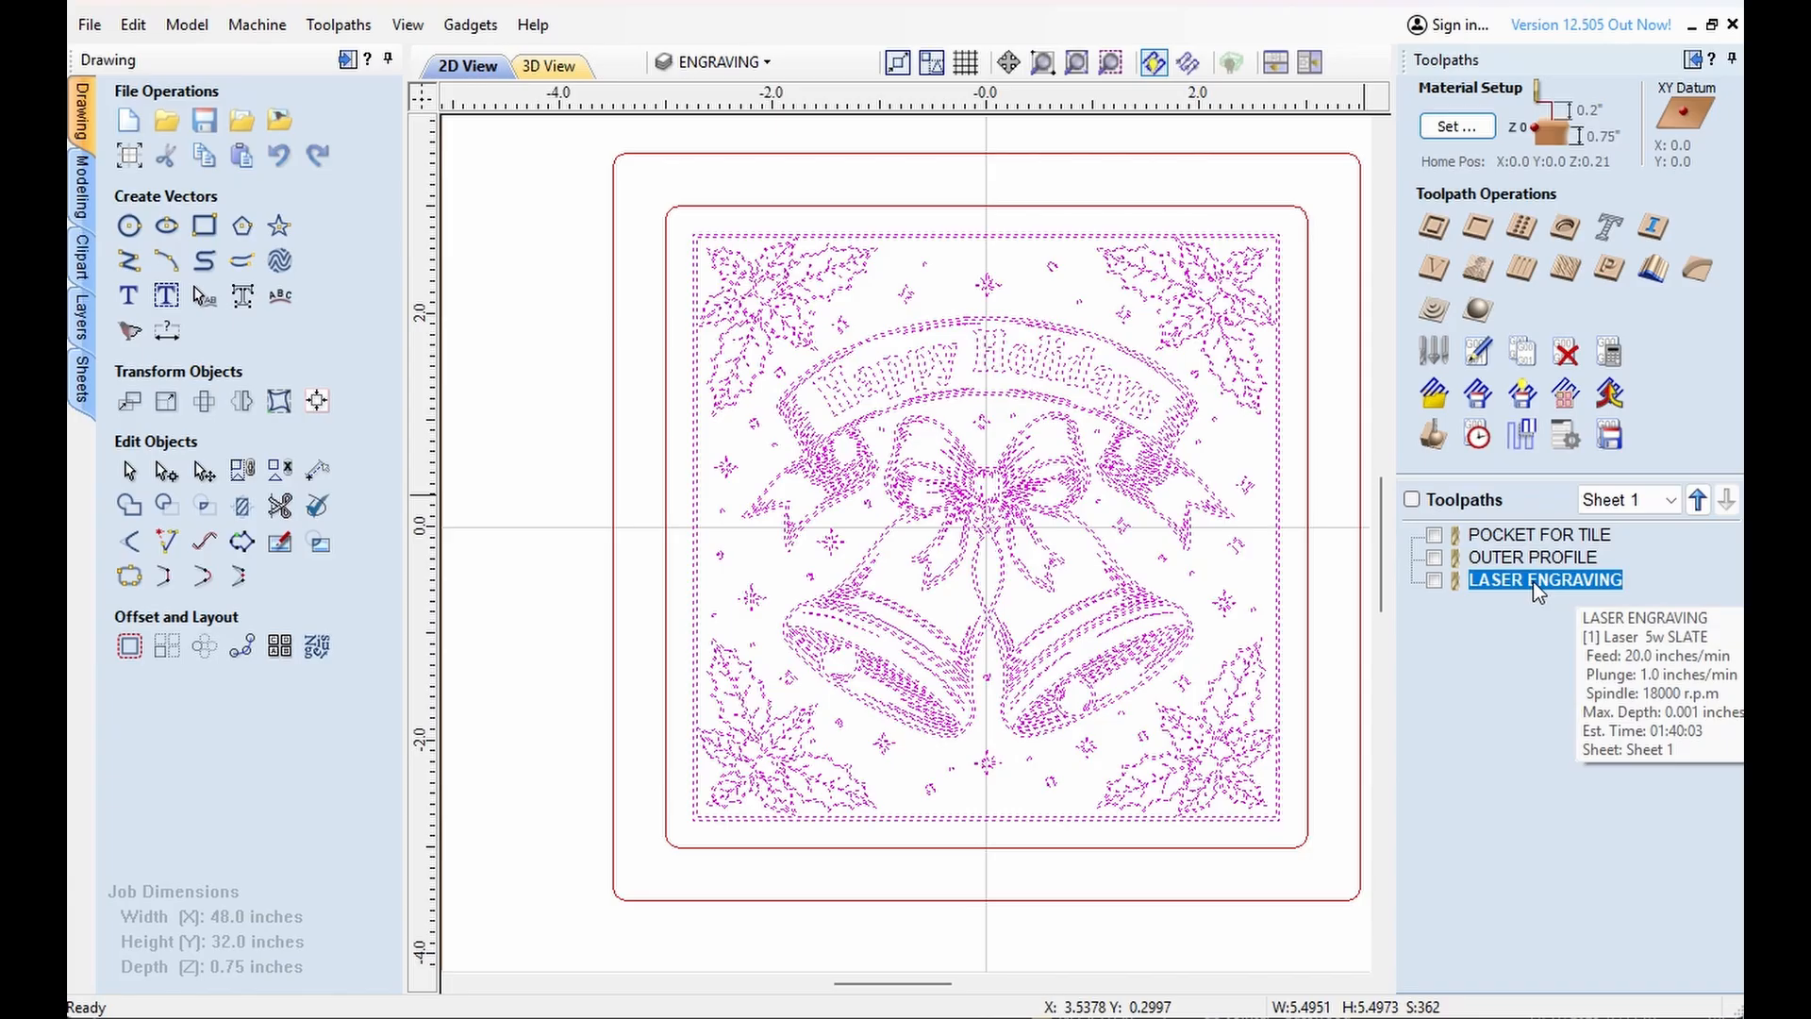
# Show only LASER ENGRAVING and set the toolpath-saving post processor to Onefinity Laser V2 (inch) (*.gcode), then leave without saving a file
pyautogui.click(1435, 585)
pyautogui.click(1606, 440)
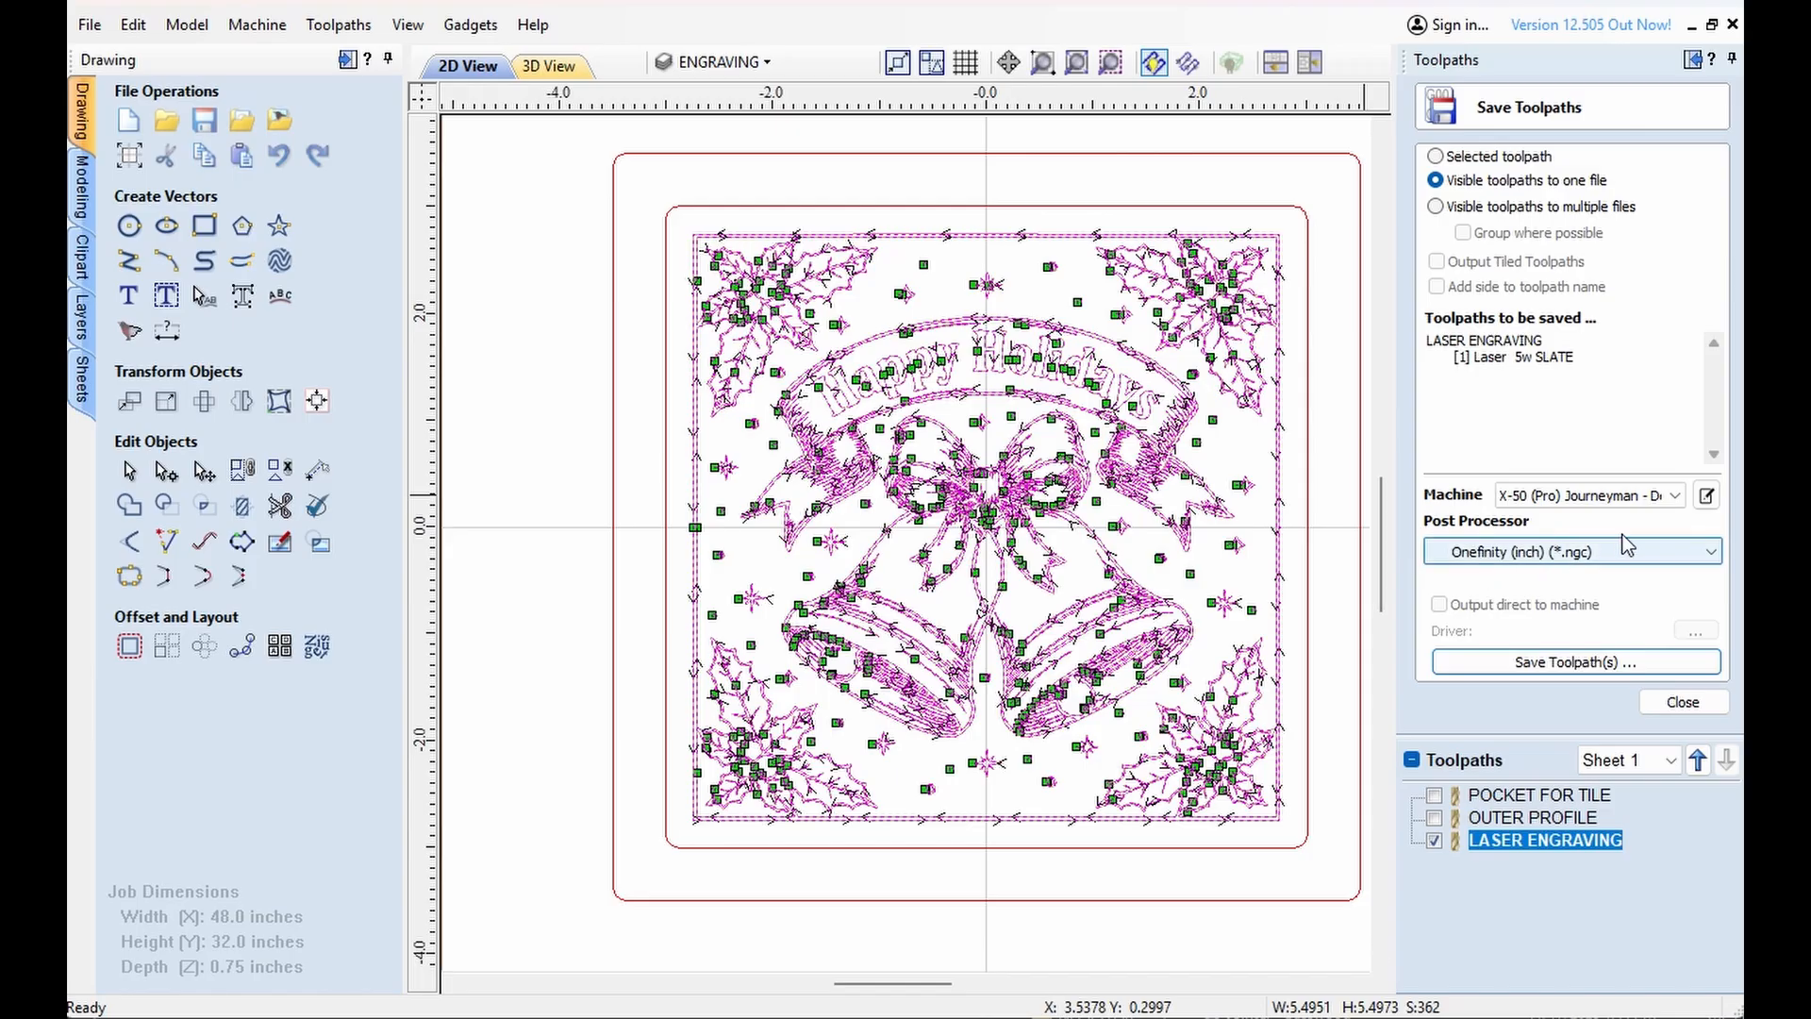
pyautogui.click(1710, 557)
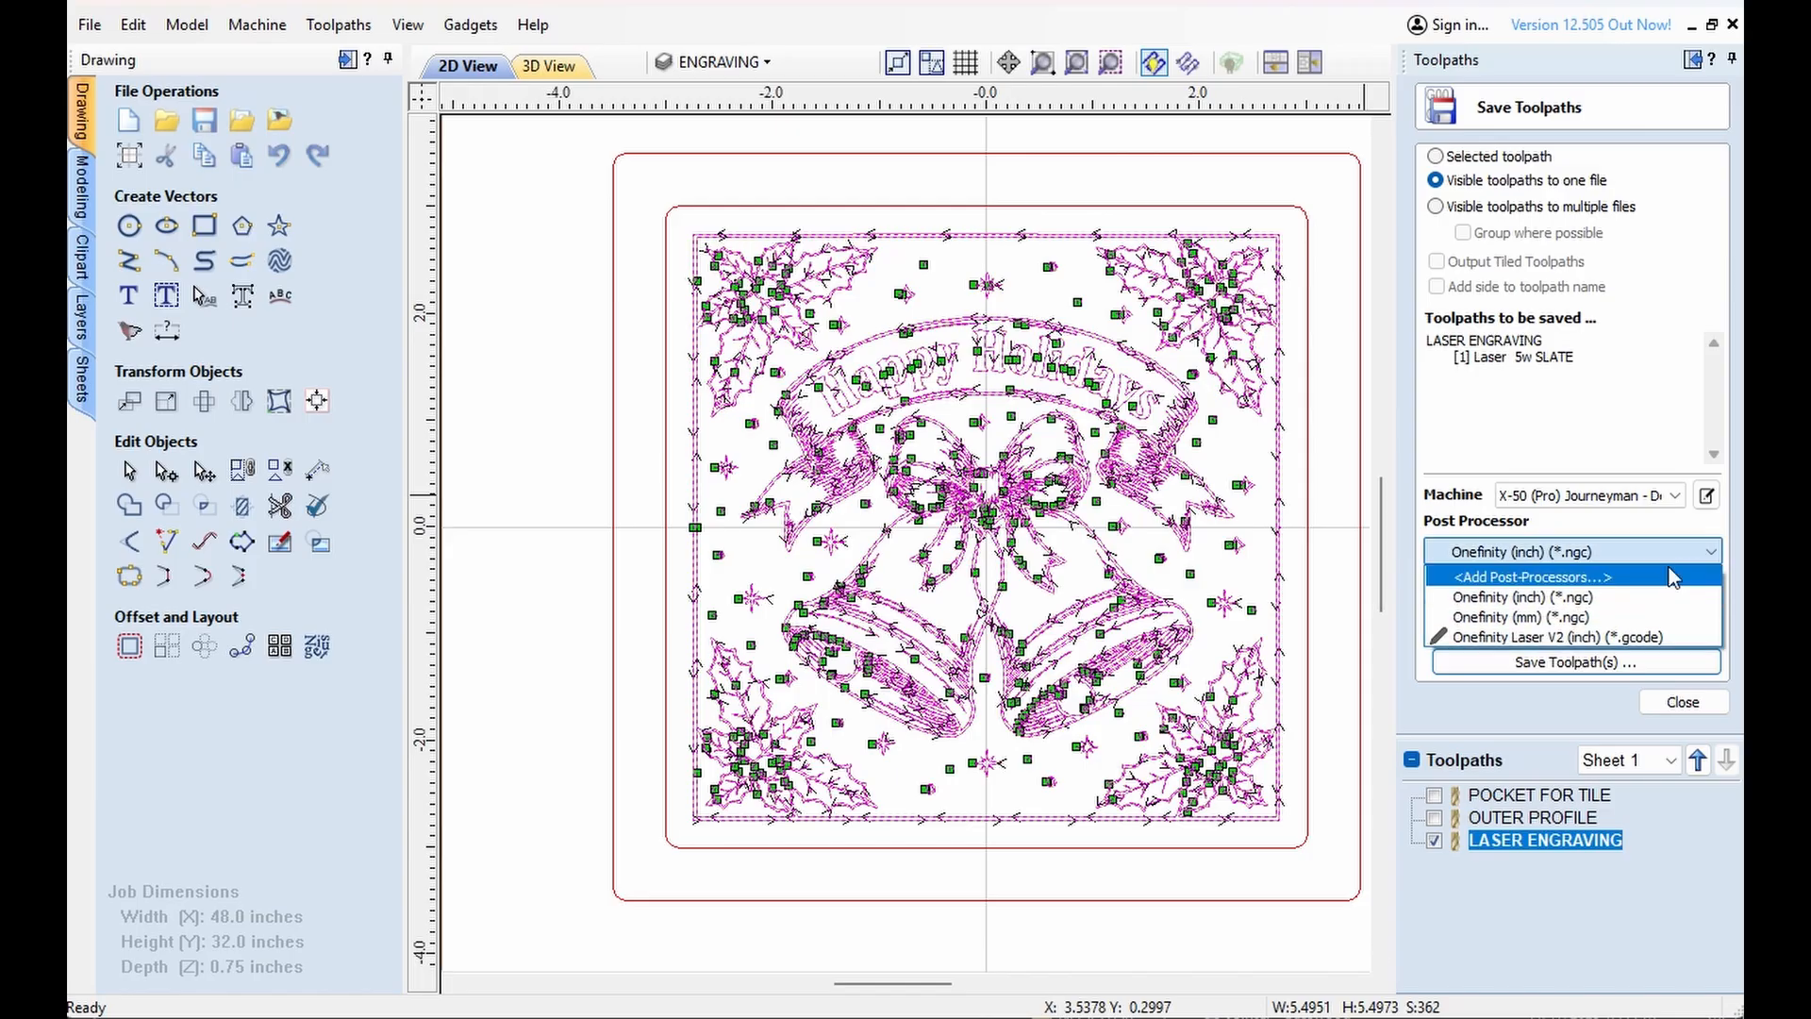
pyautogui.click(1574, 639)
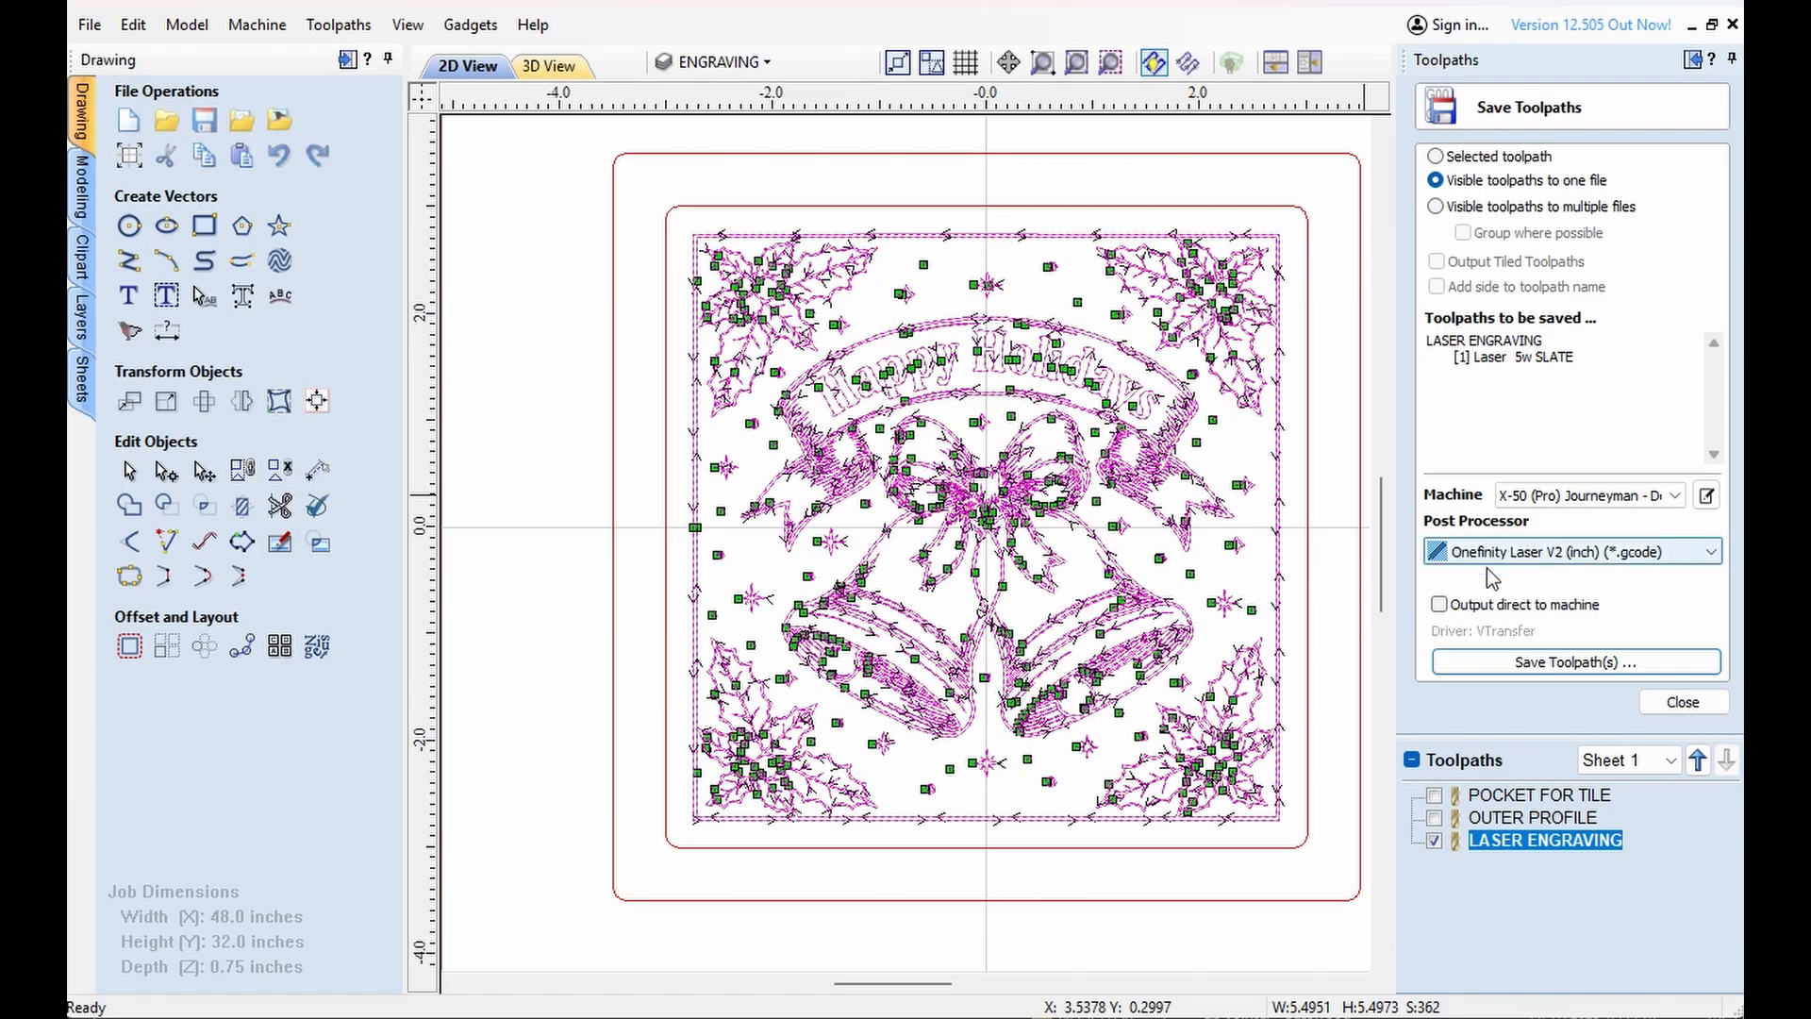
pyautogui.click(1685, 704)
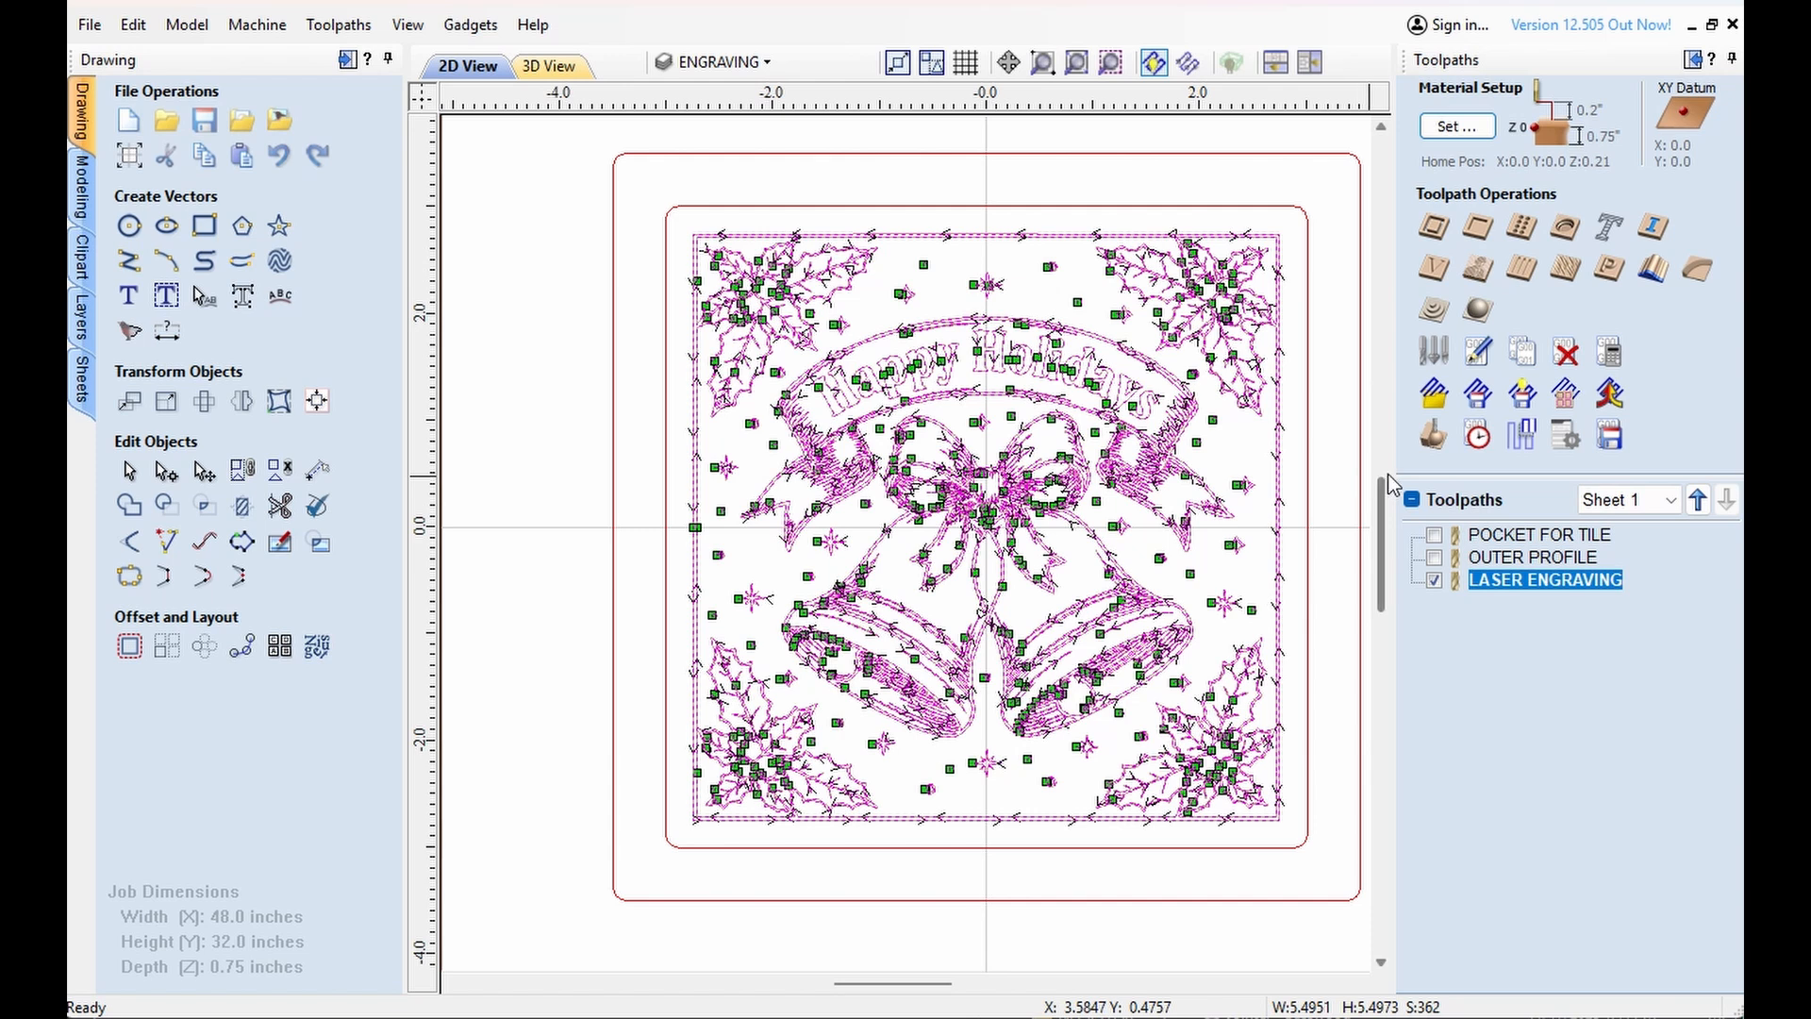
# Open the toolpaths summary to check the estimated machining time of the laser engraving
pyautogui.click(1478, 438)
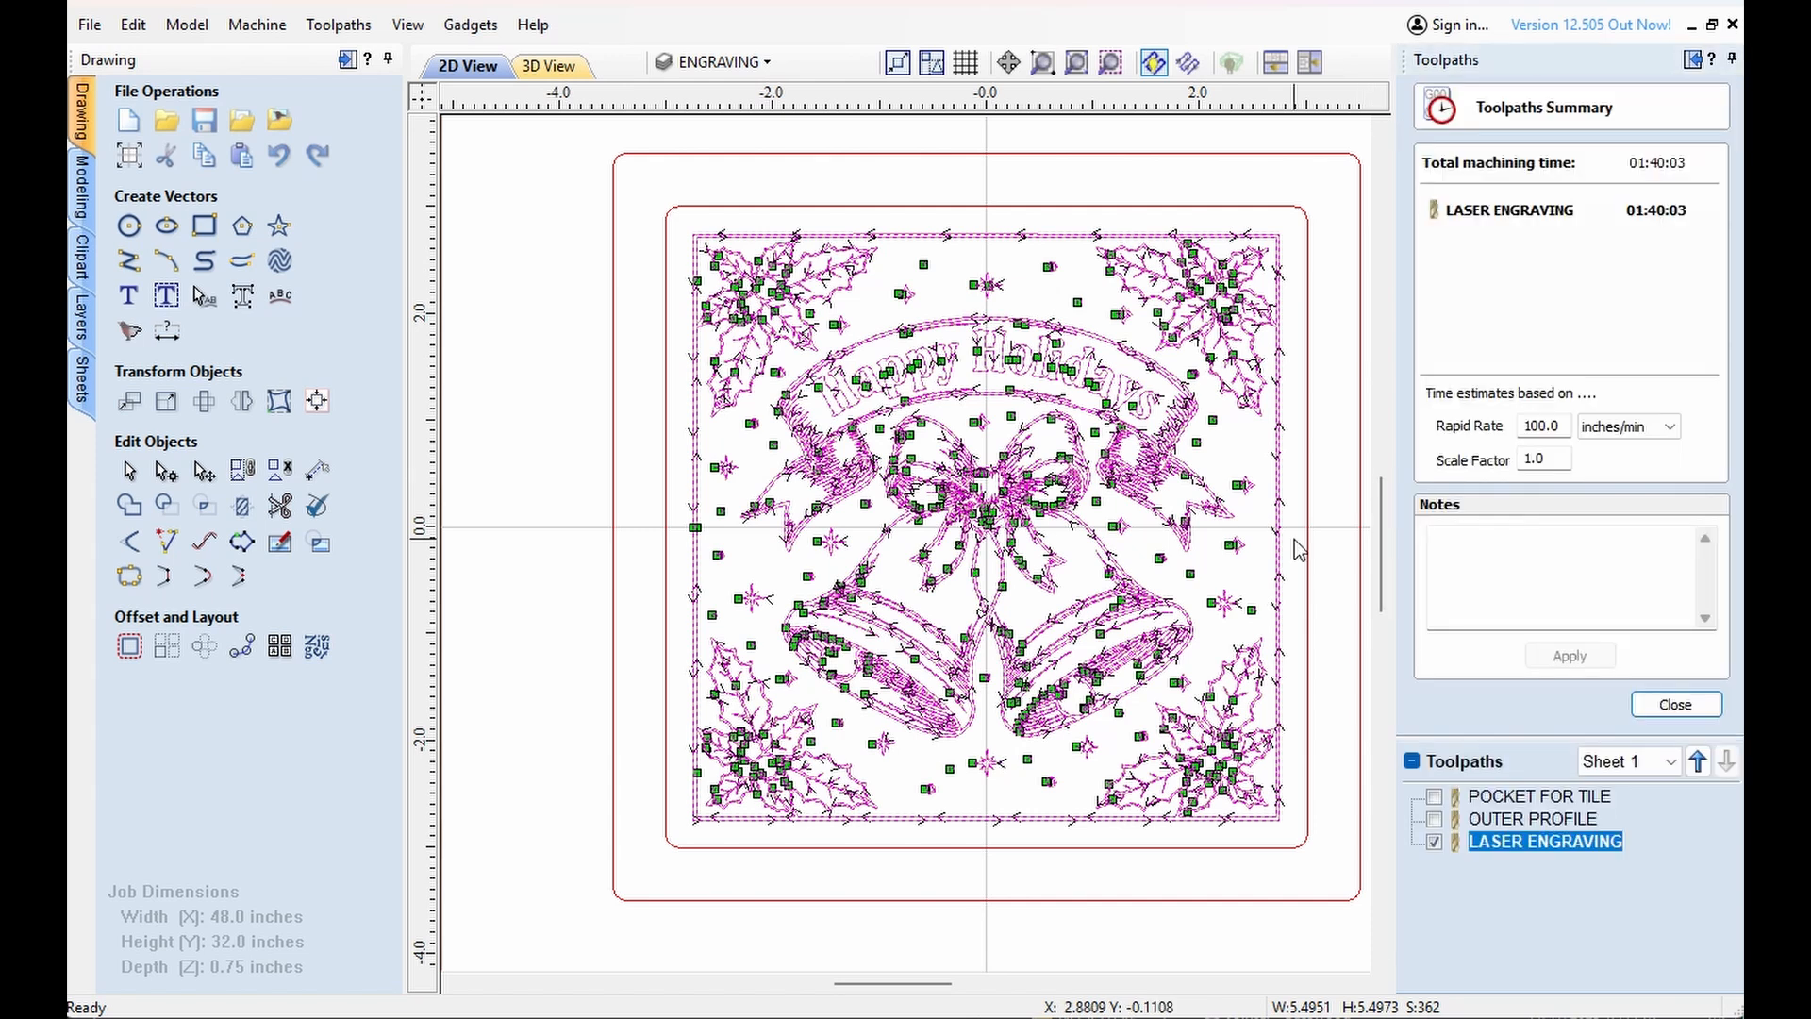